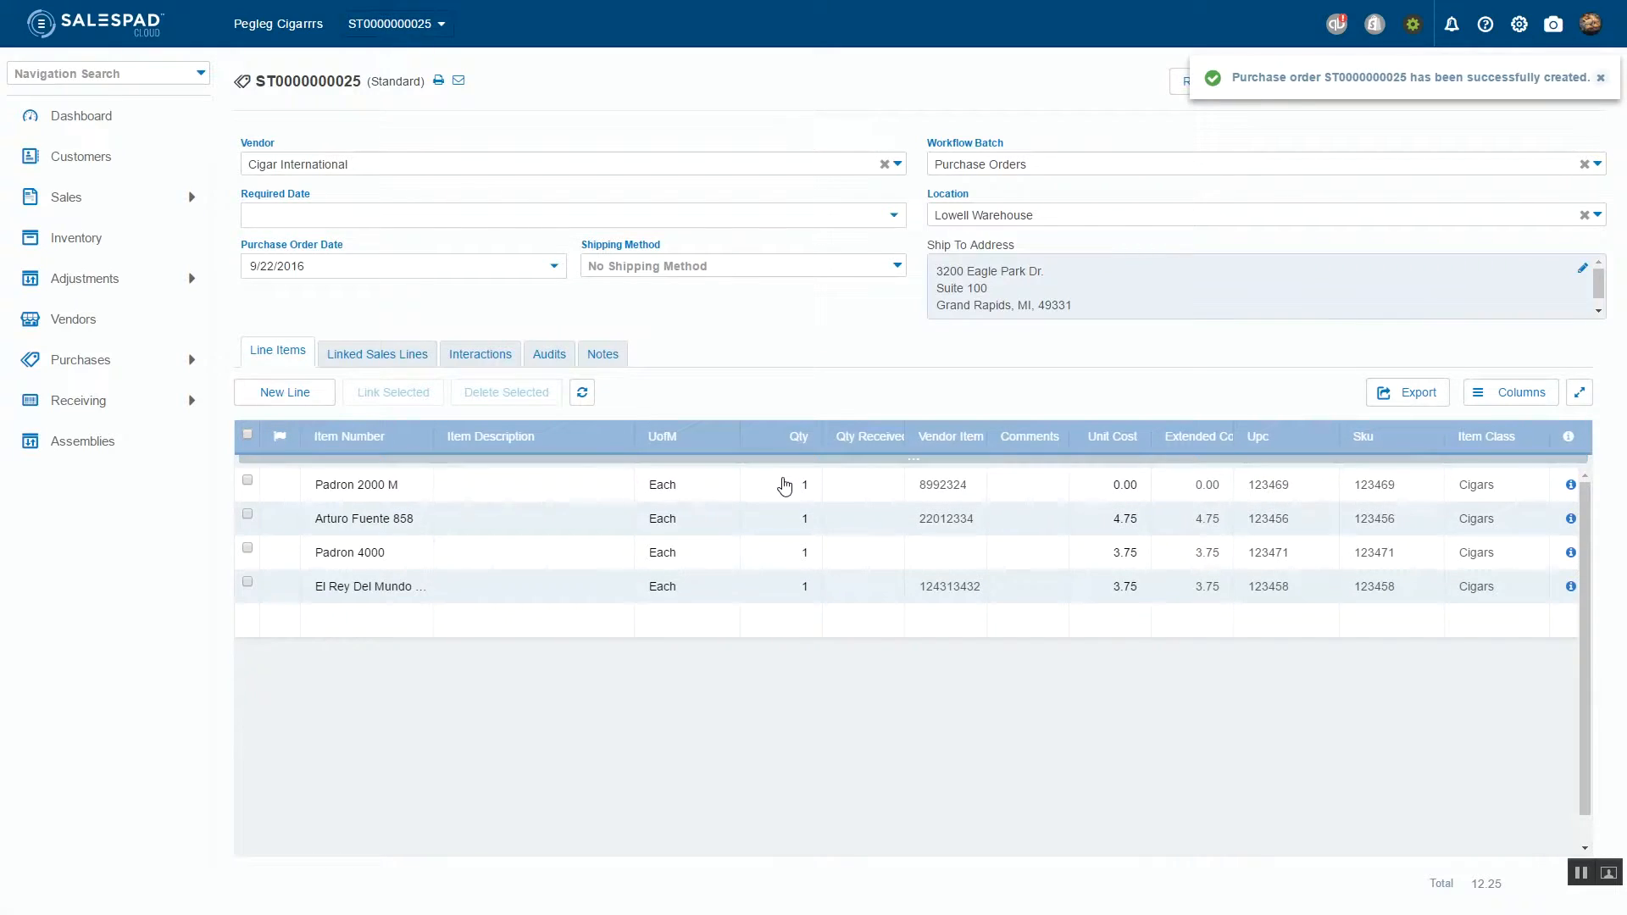
Set the line quantities to 35 for Padron 2000 M, 32 for Arturo Fuente 858, 35 for Padron 4000 and 35 for El Rey Del Mundo
left_click(784, 479)
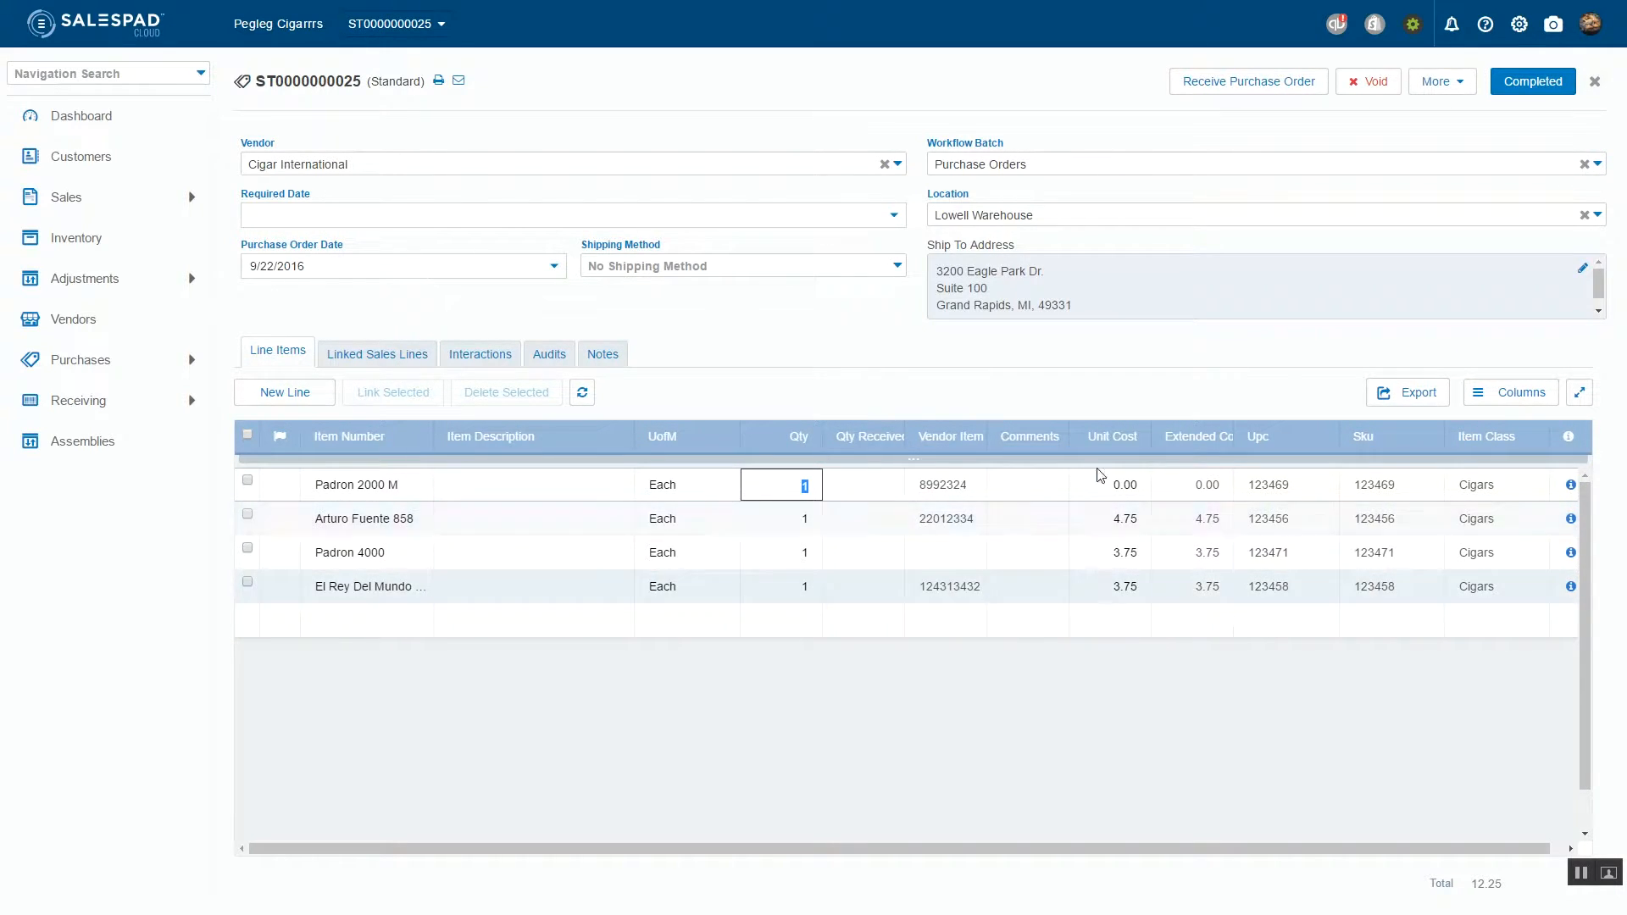
type("5")
left_click(770, 534)
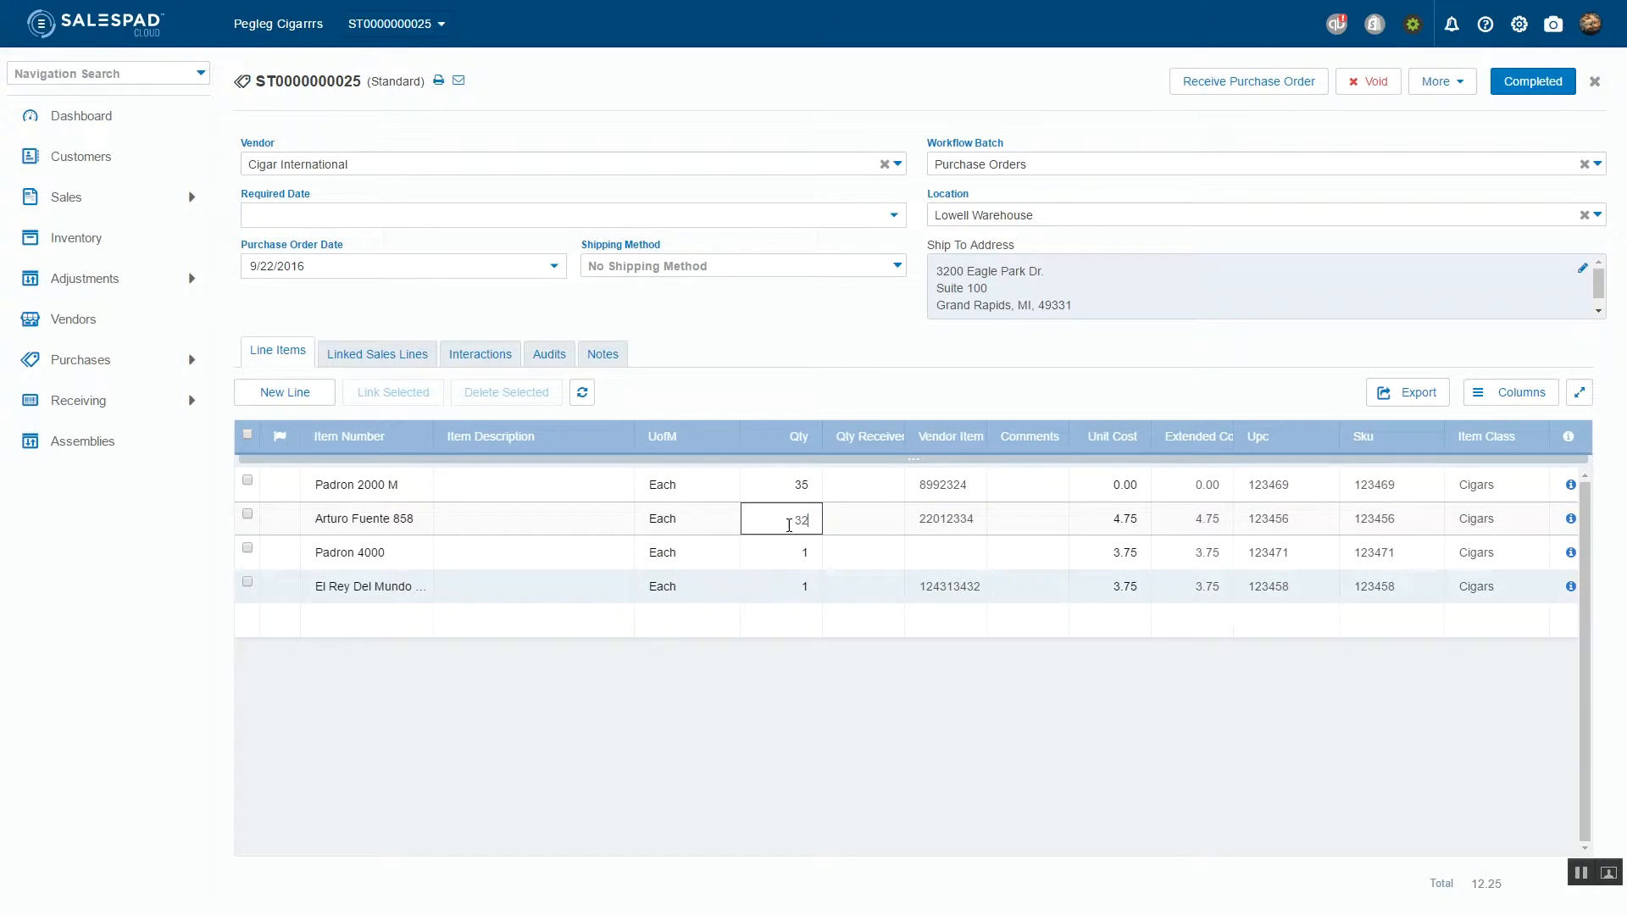
type("32")
left_click(792, 551)
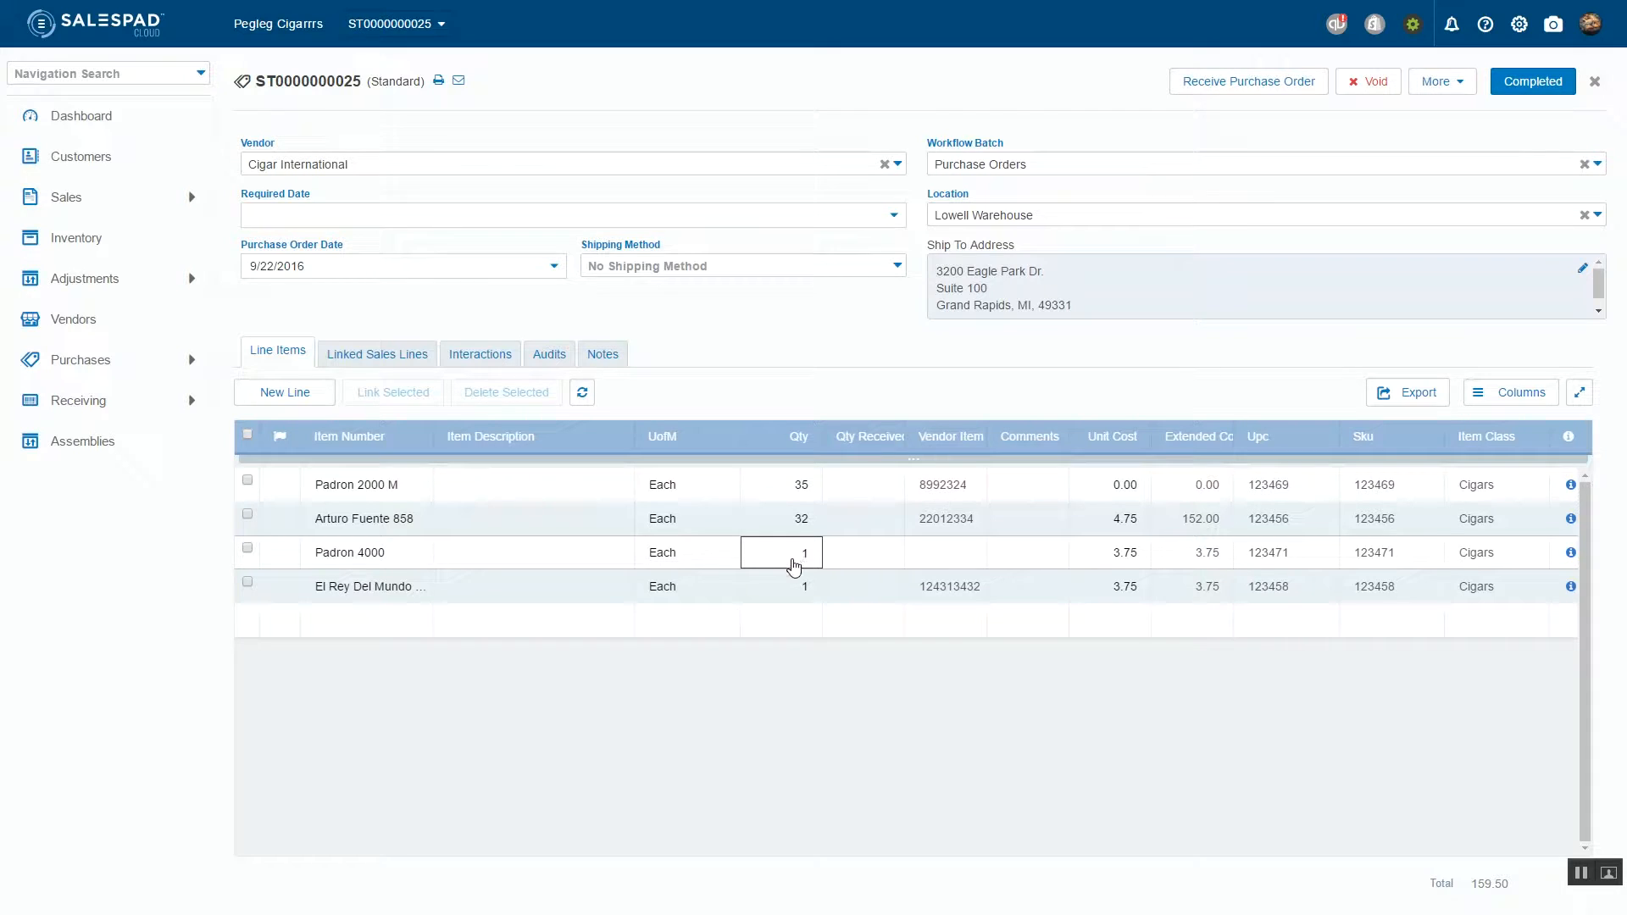
type("35")
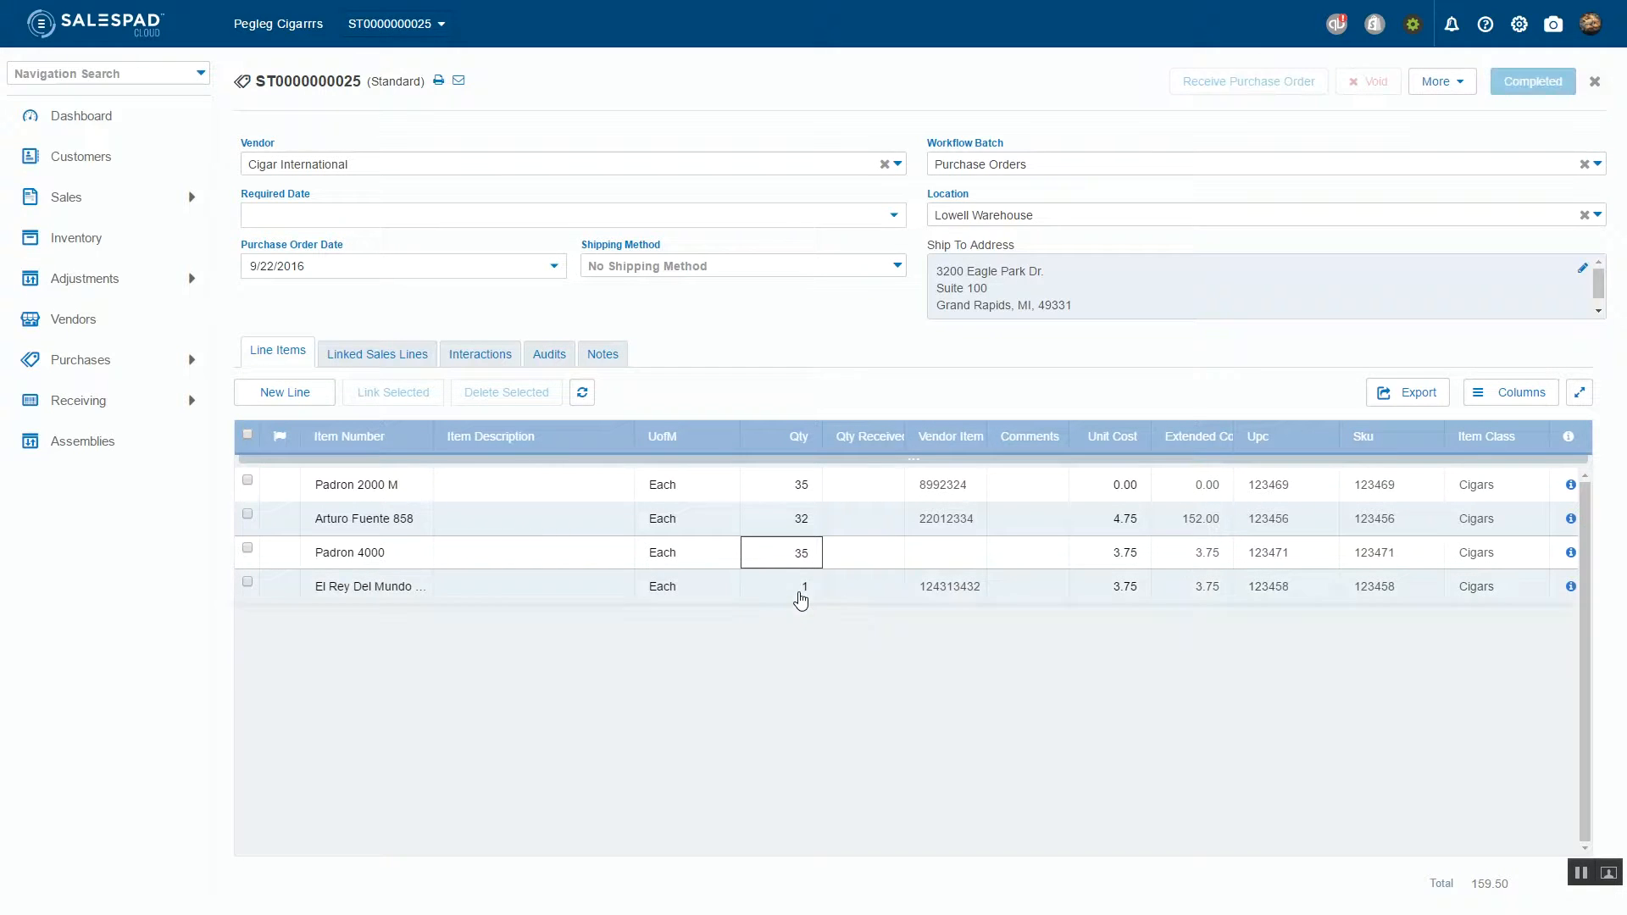
left_click(801, 588)
type("35")
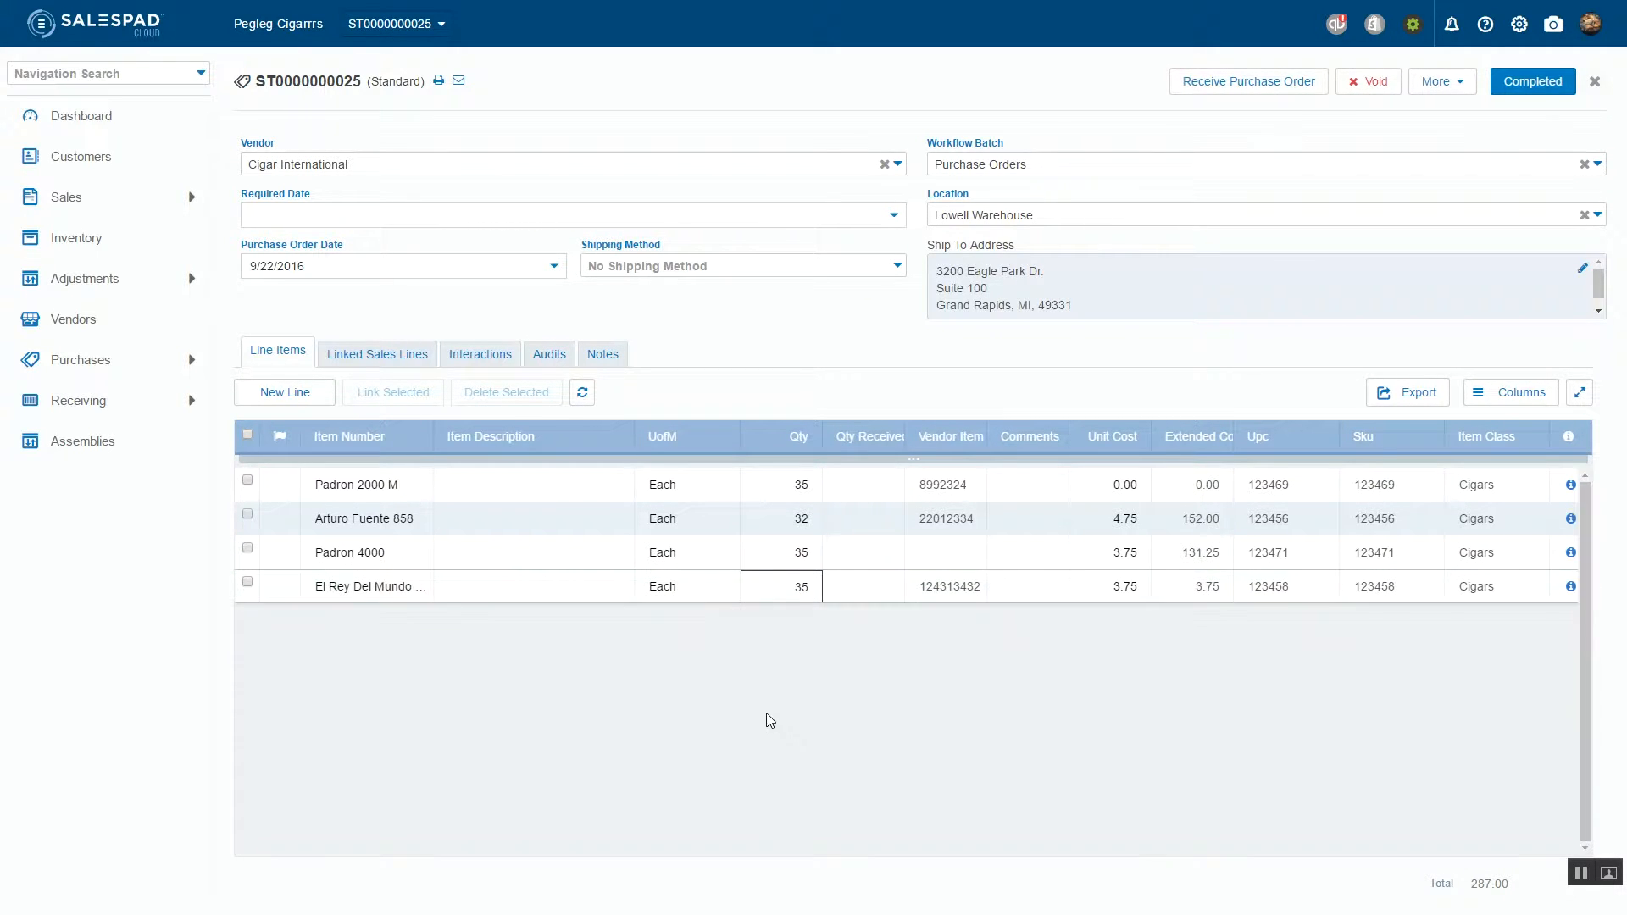
left_click(750, 717)
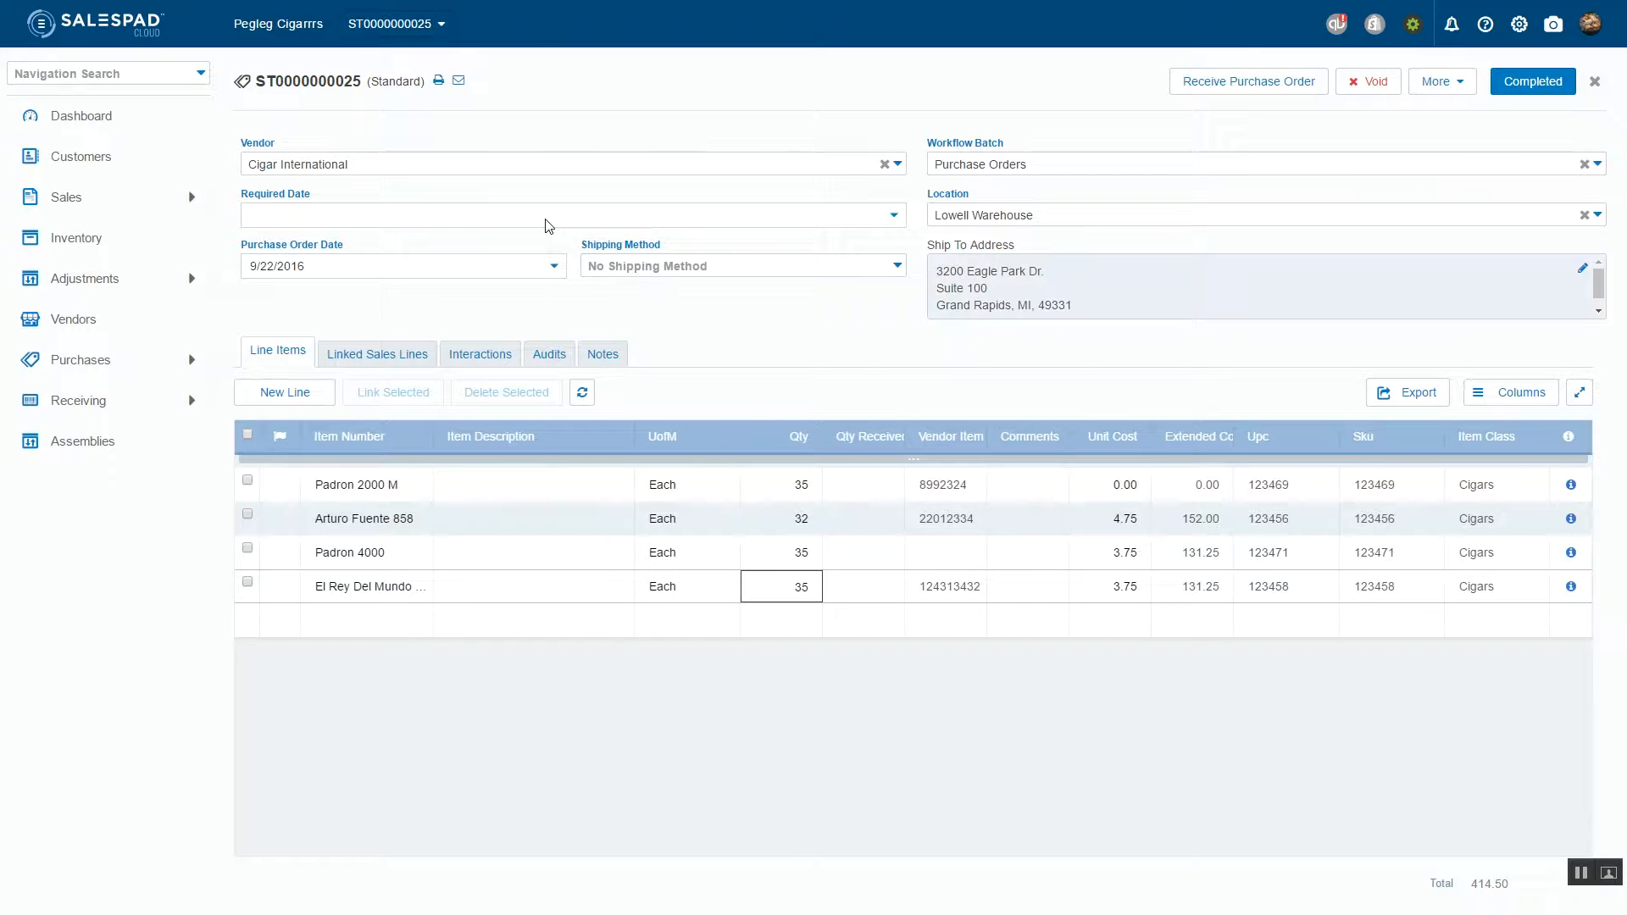
Close the purchase order and check which new purchase order types the Cigar International vendor record offers
left_click(1597, 83)
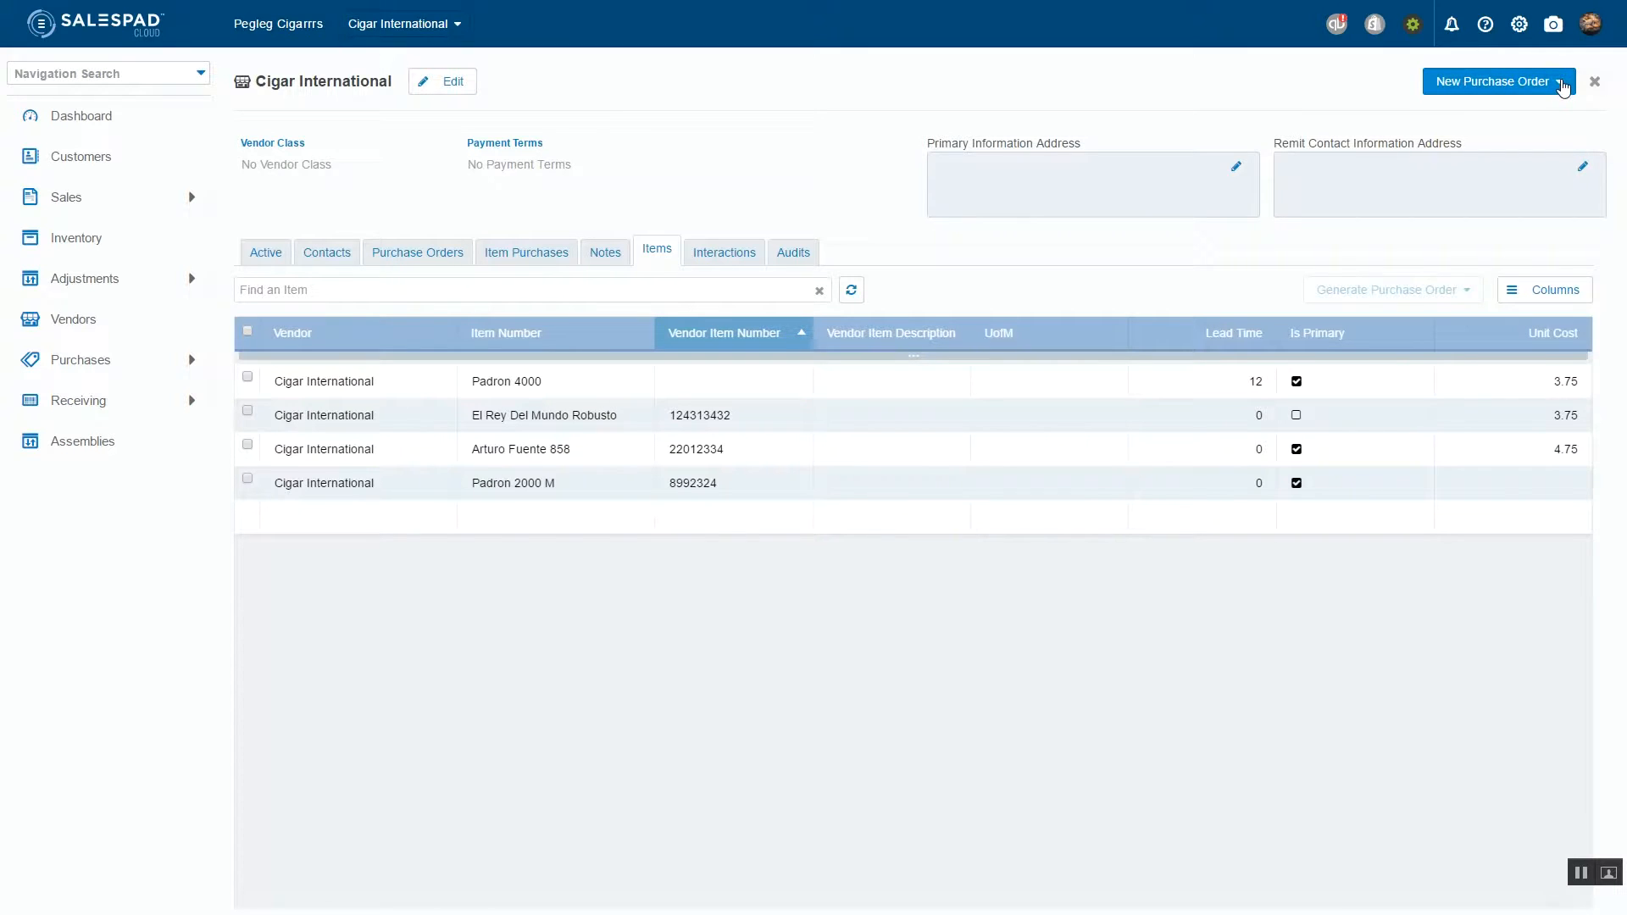
left_click(1561, 82)
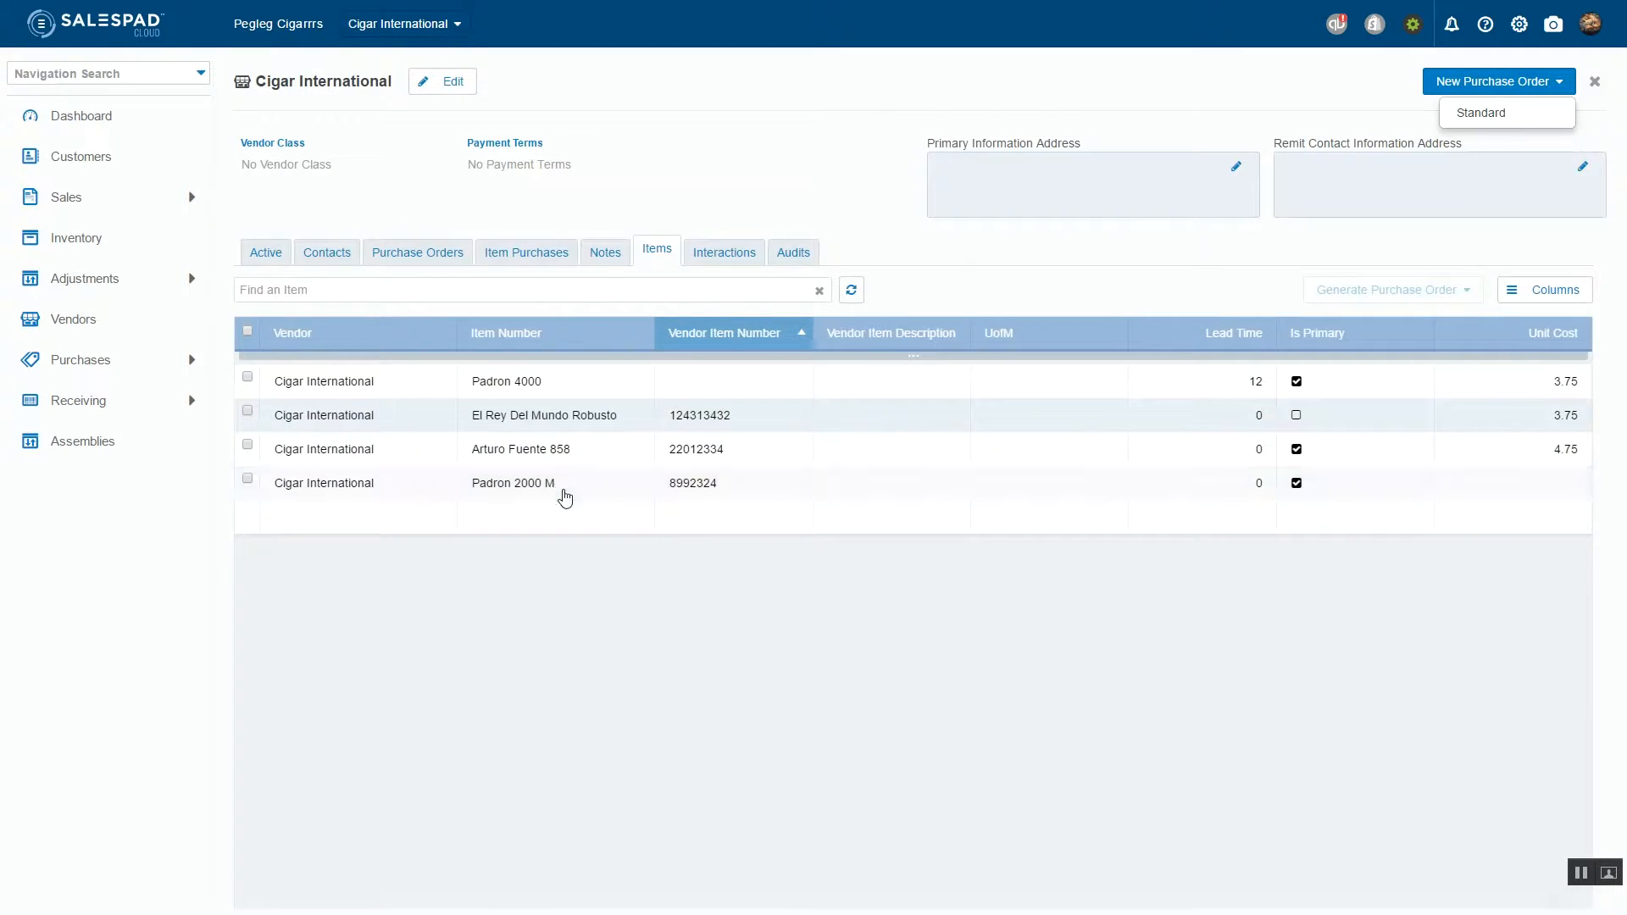
left_click(786, 209)
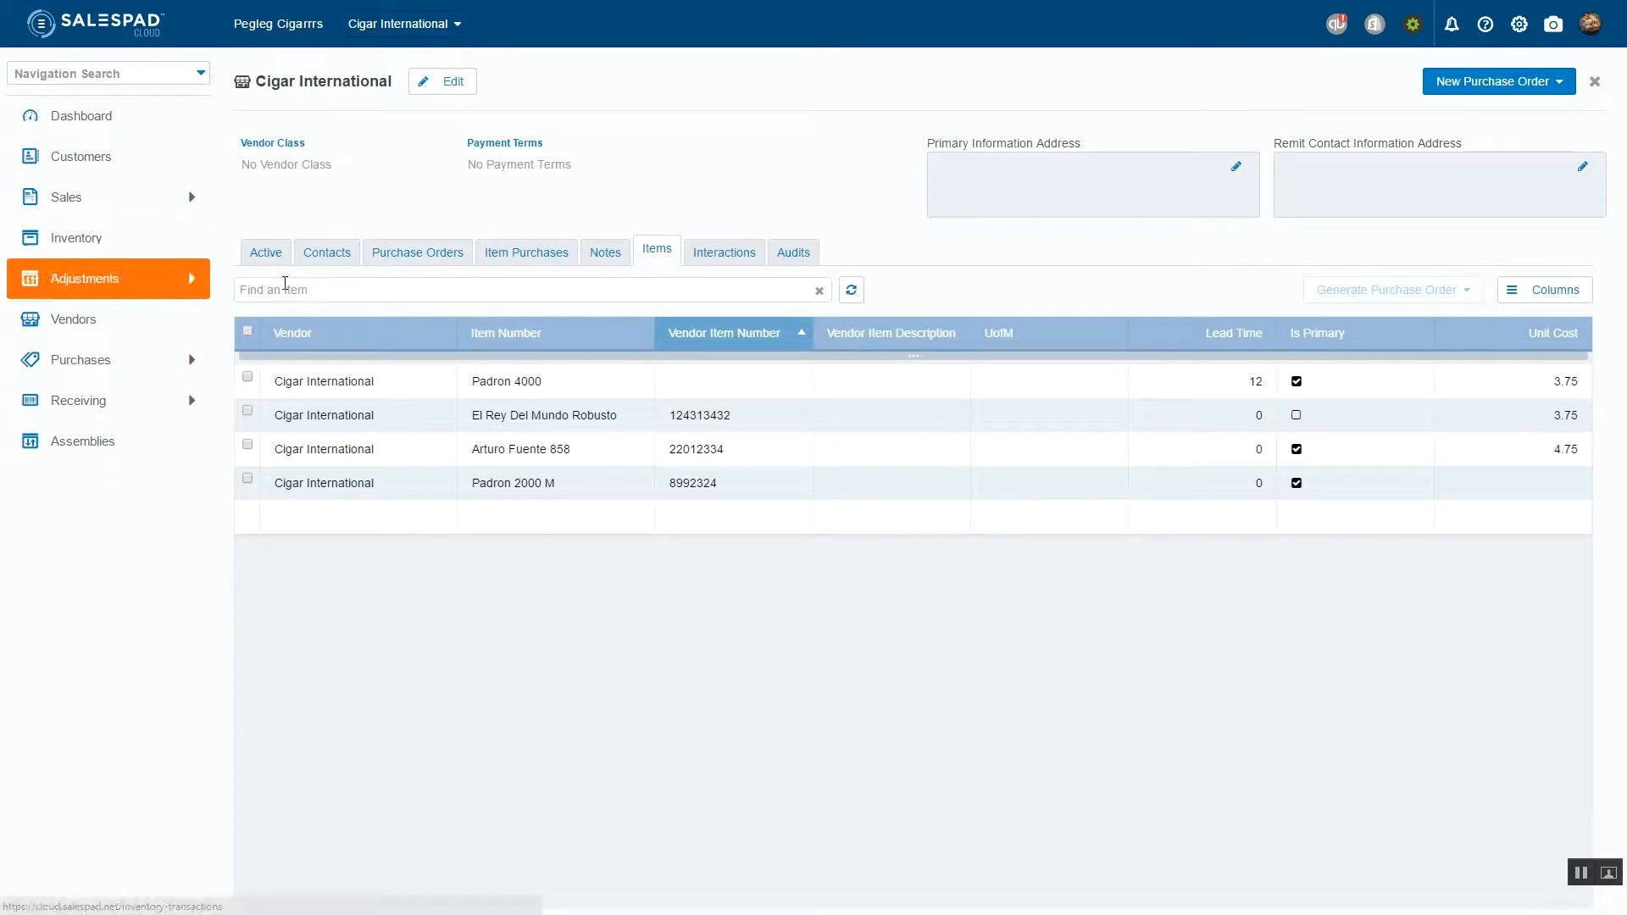
Create a new Standard purchase order from the Purchases list
left_click(75, 359)
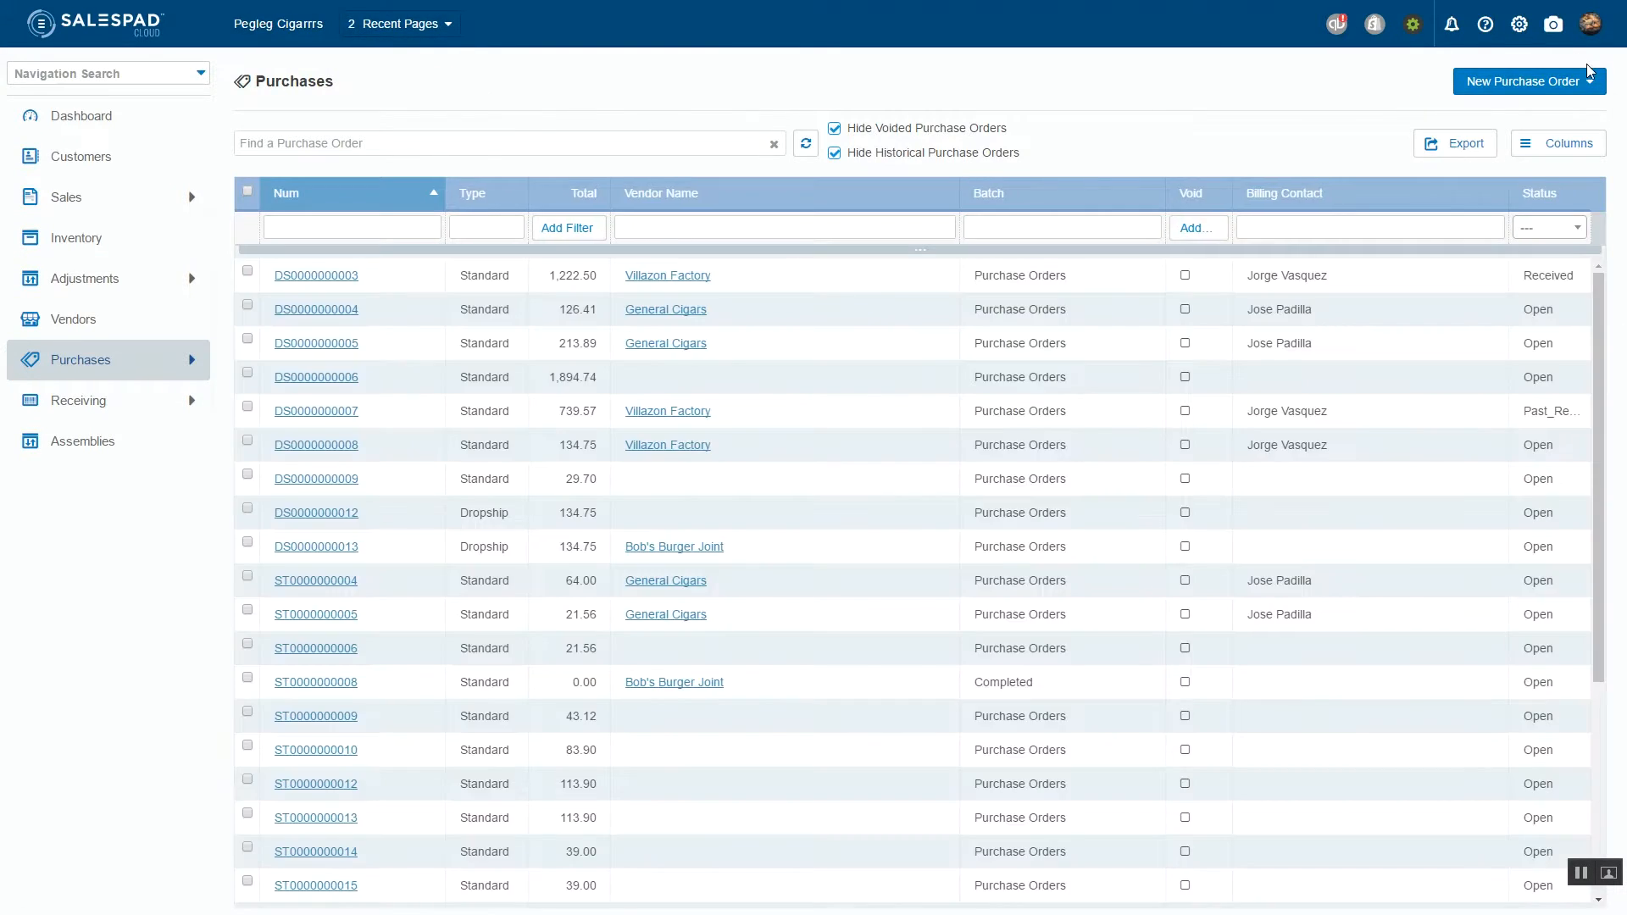
left_click(1590, 81)
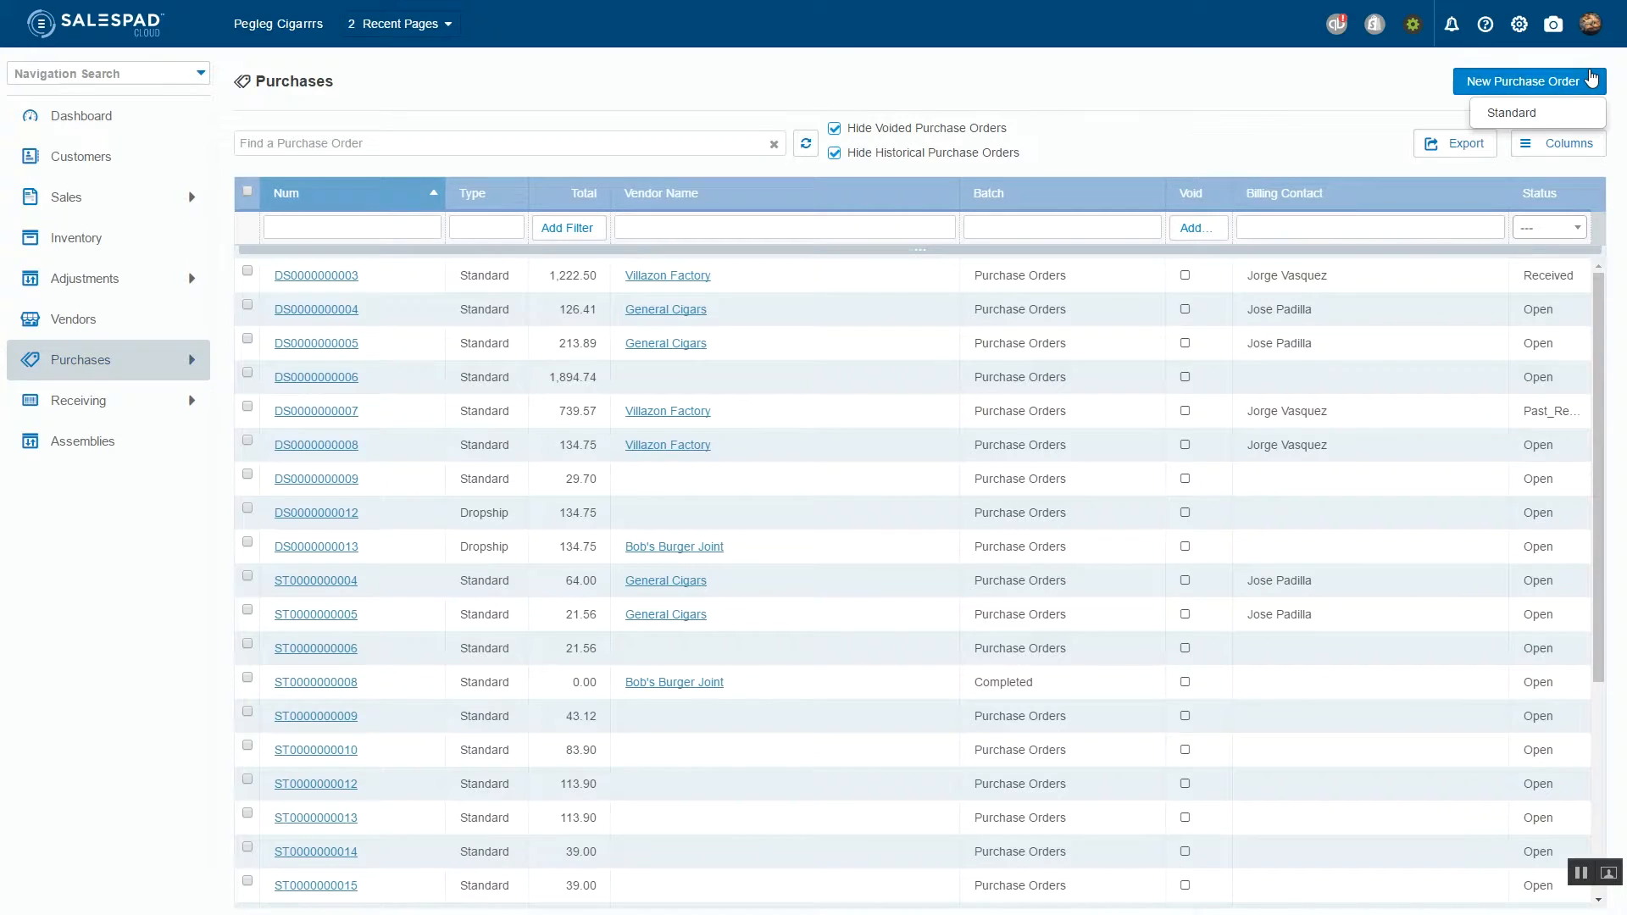
left_click(1566, 114)
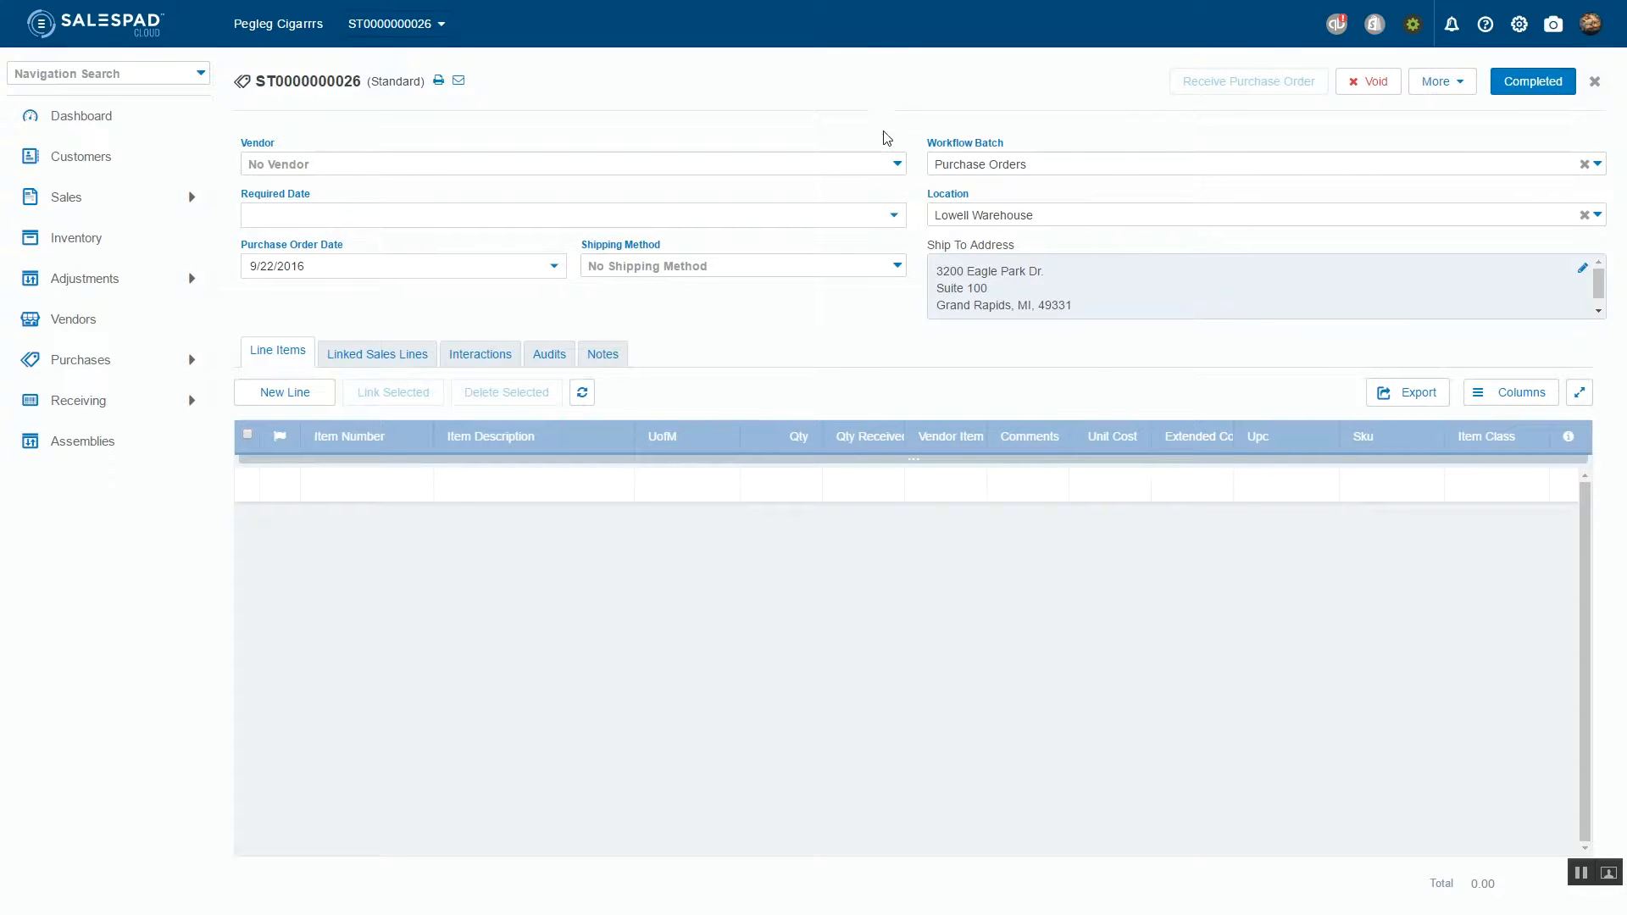
Set the purchase order's vendor to Cigar International and look through the available shipping methods without choosing one
left_click(900, 167)
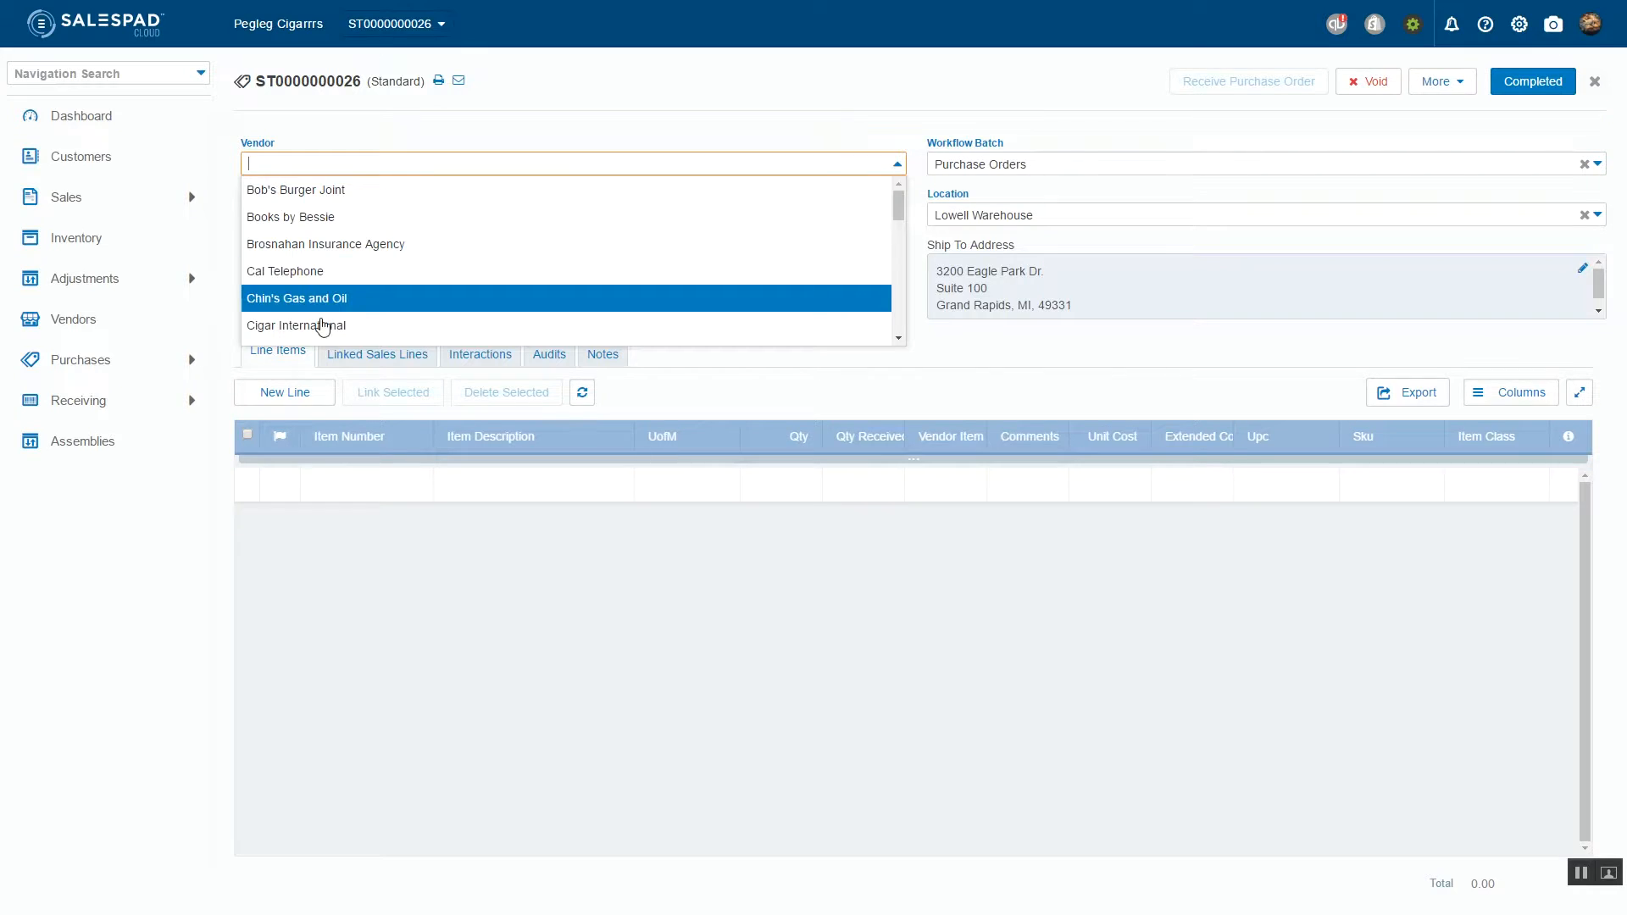
left_click(693, 332)
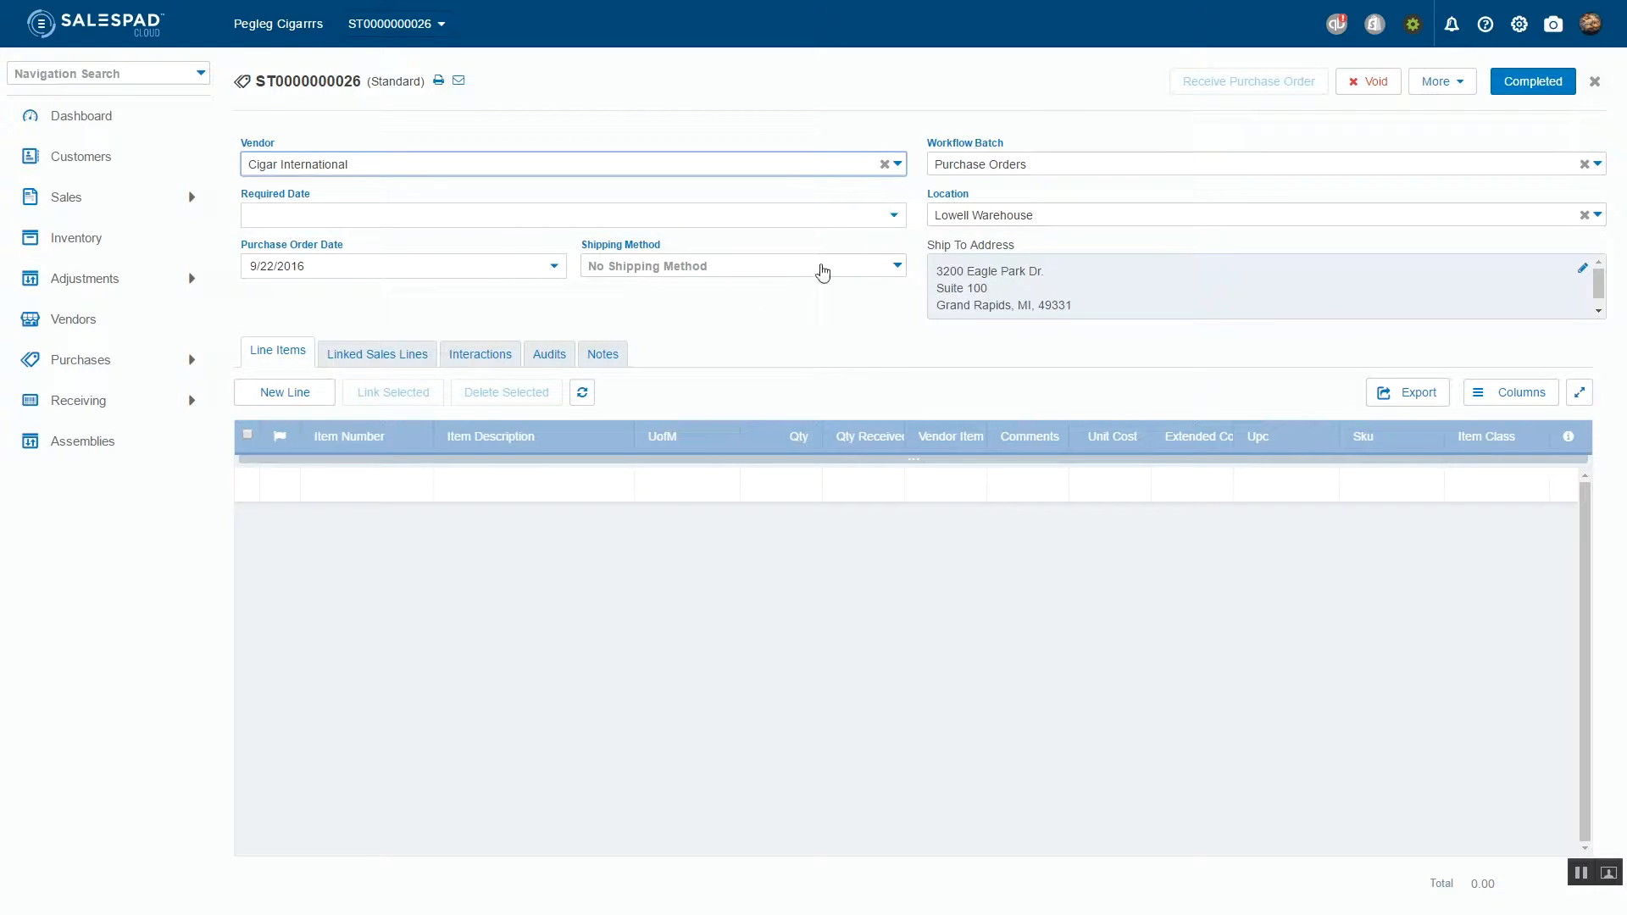
left_click(774, 270)
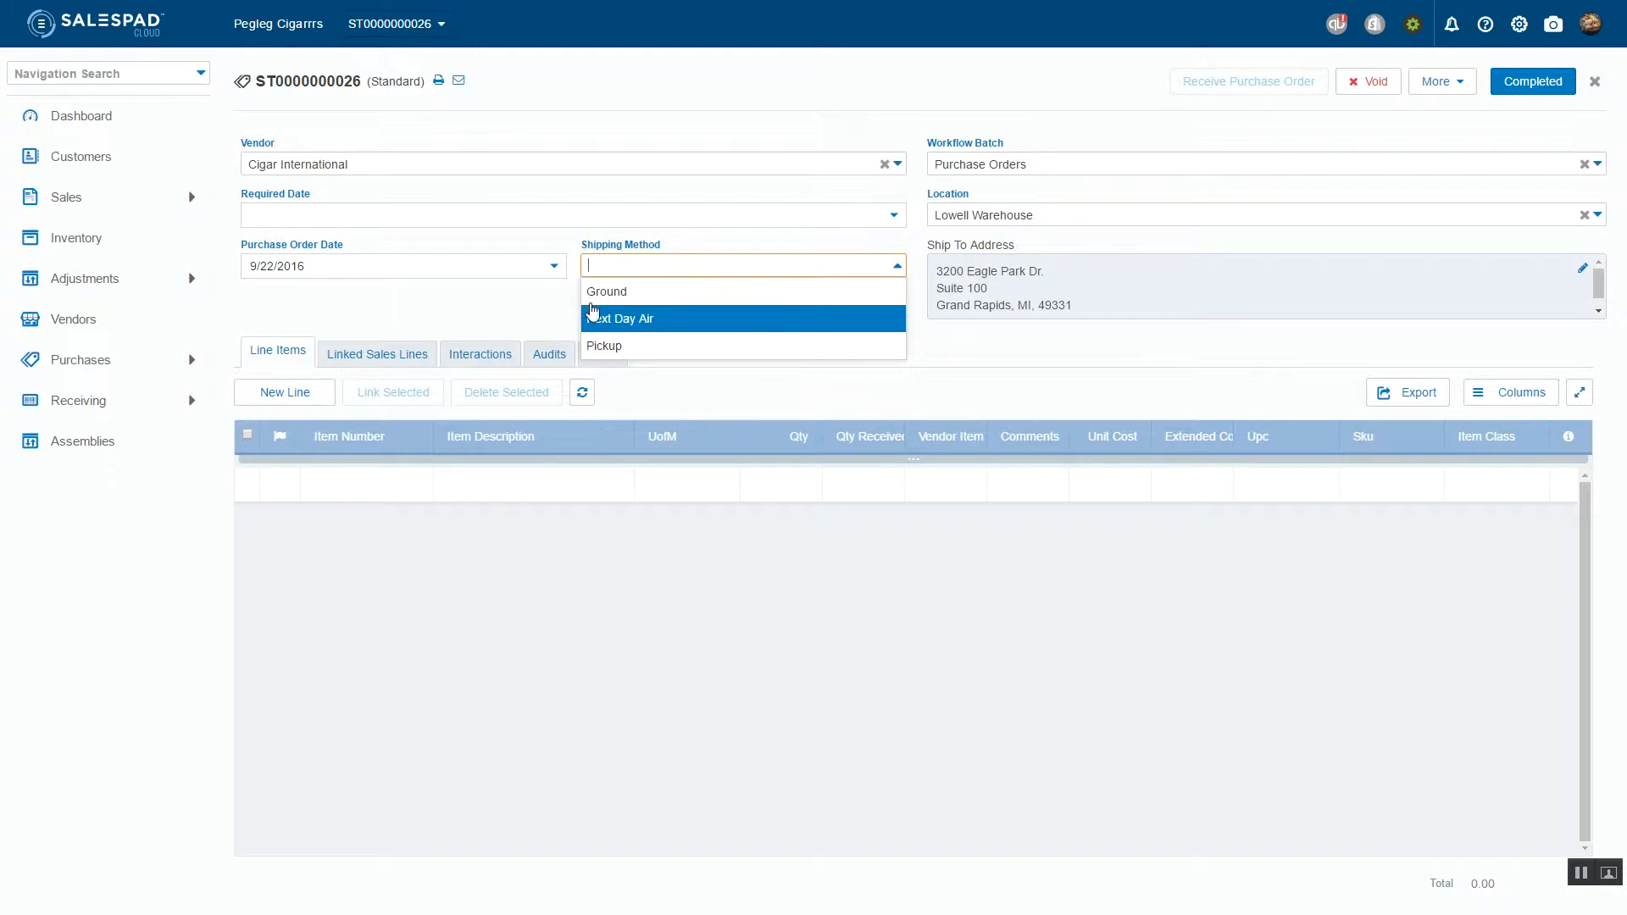
left_click(534, 310)
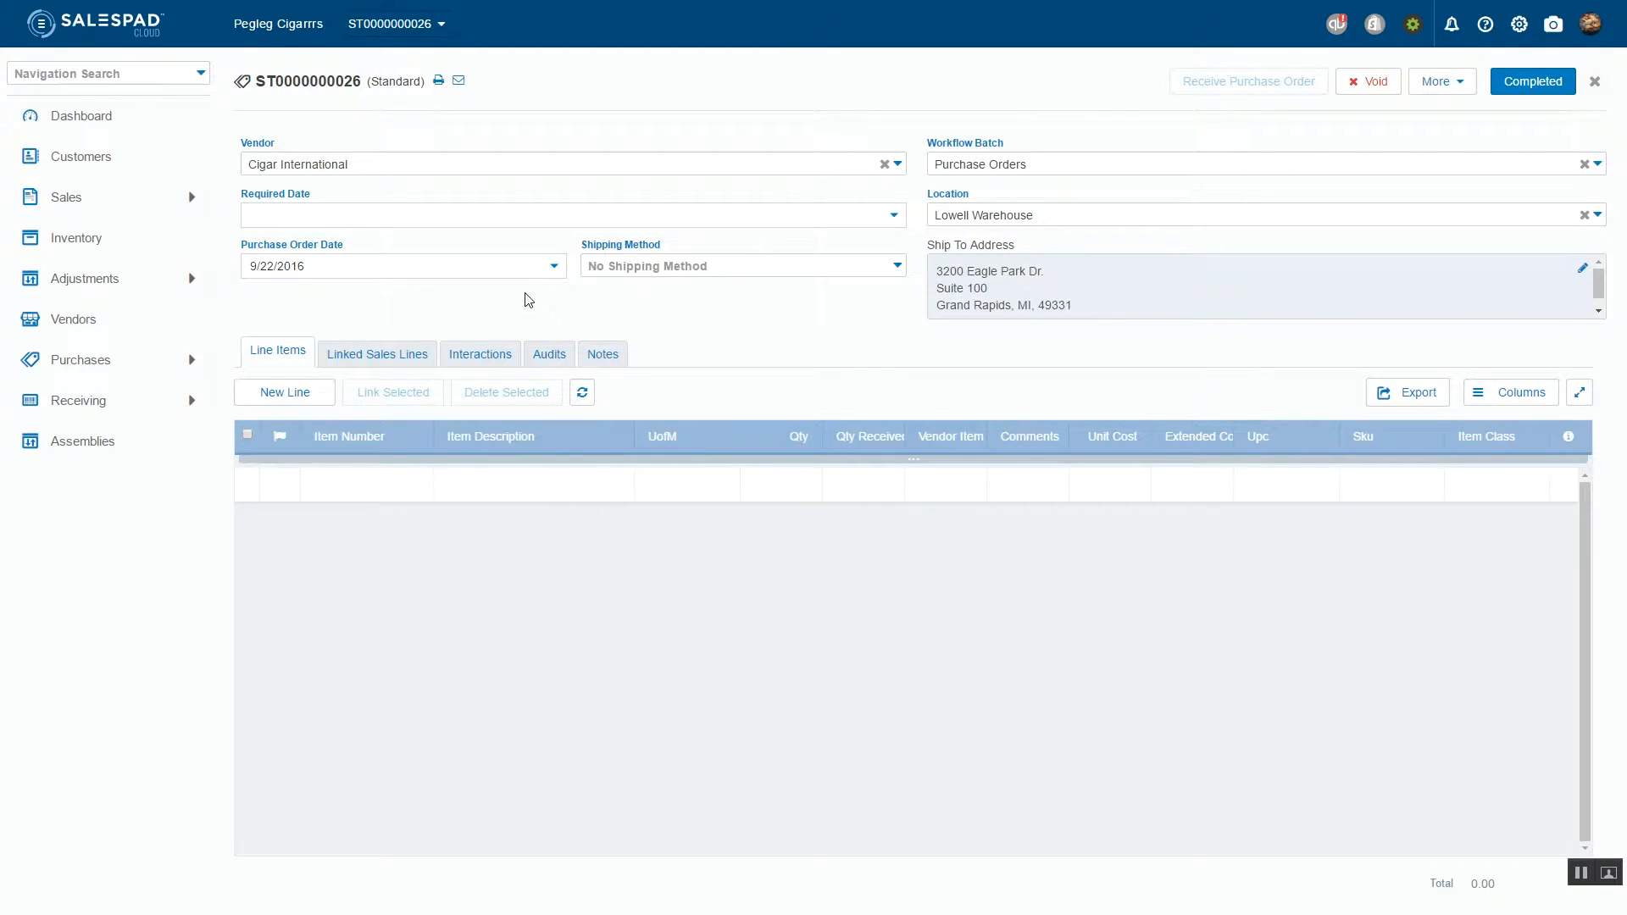
Add a line item for Padron 1926 with a quantity of 4 to the purchase order
left_click(328, 477)
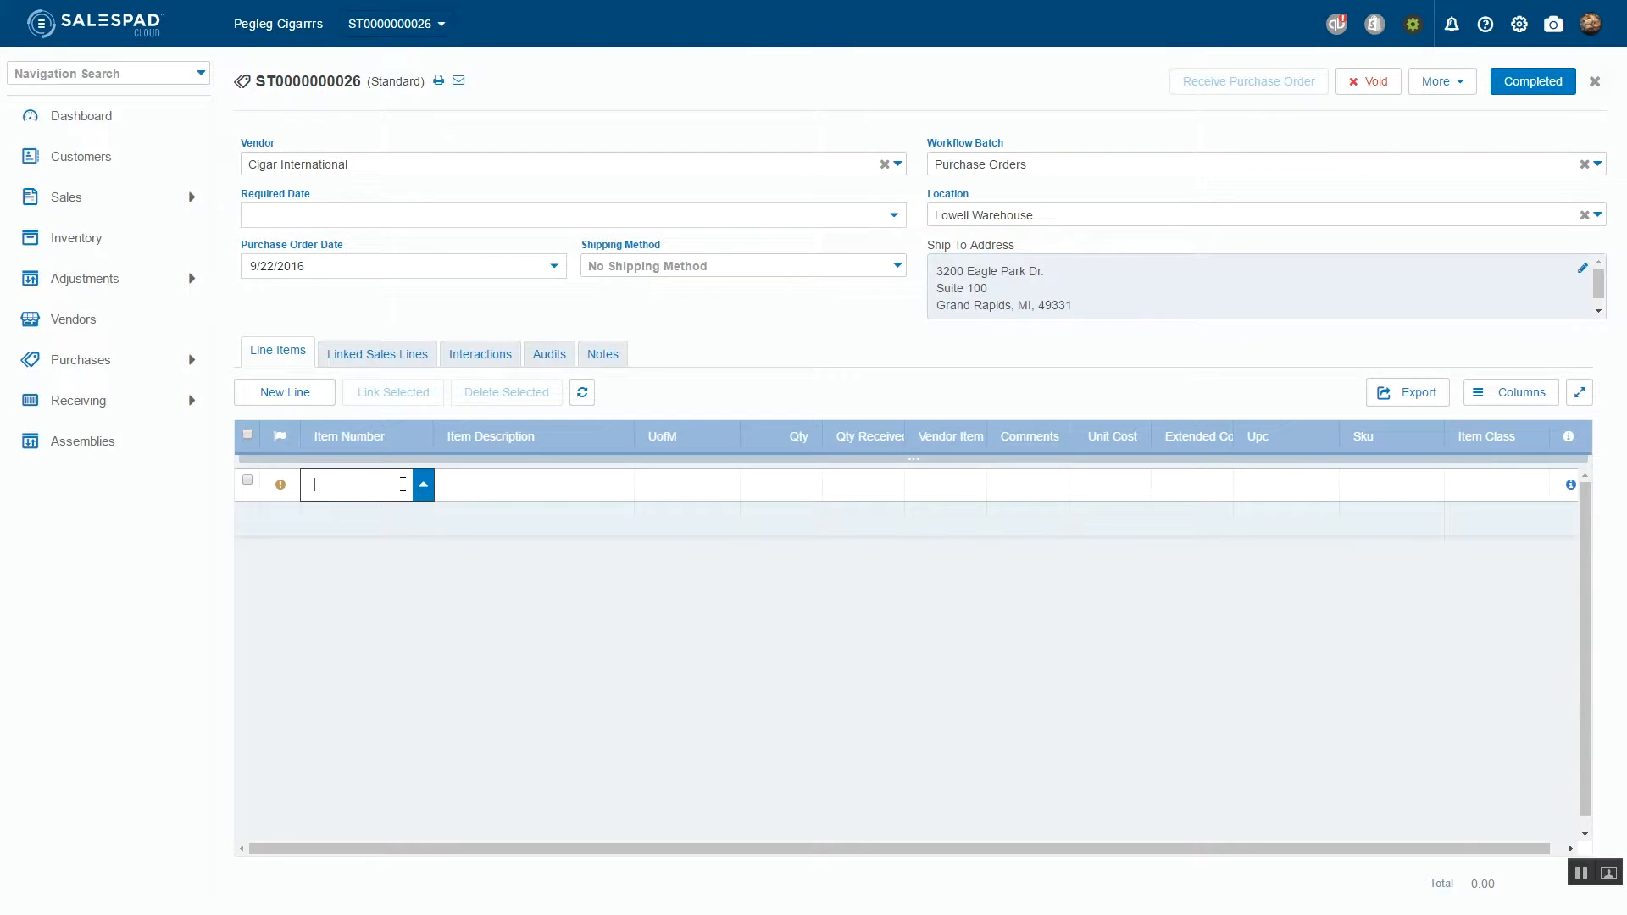
type("padron")
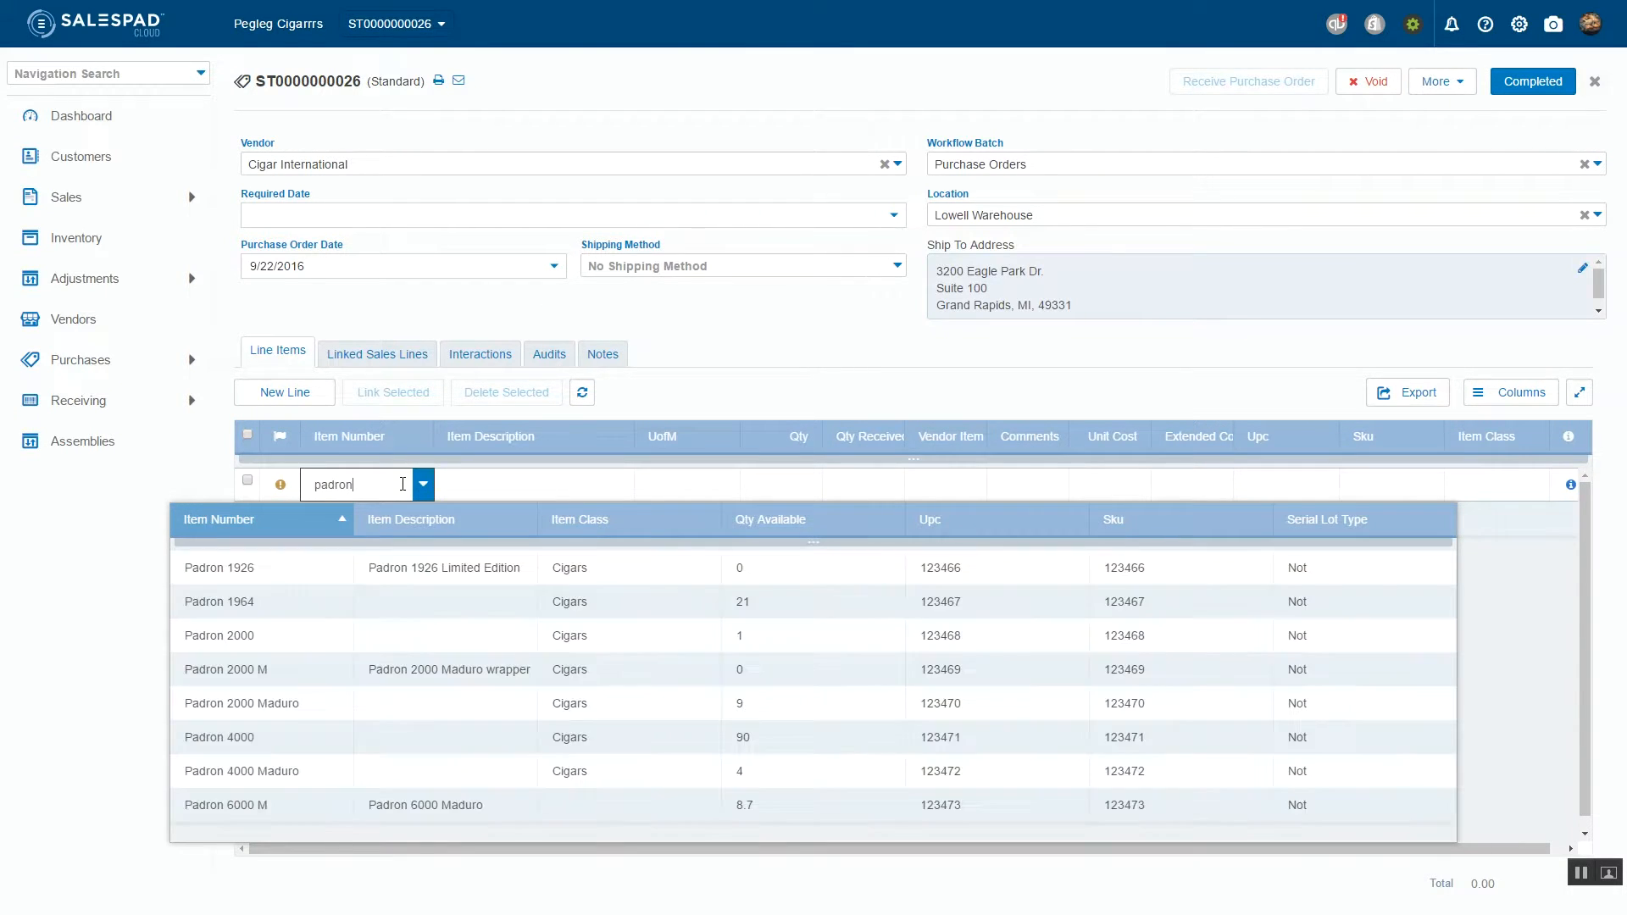
left_click(220, 576)
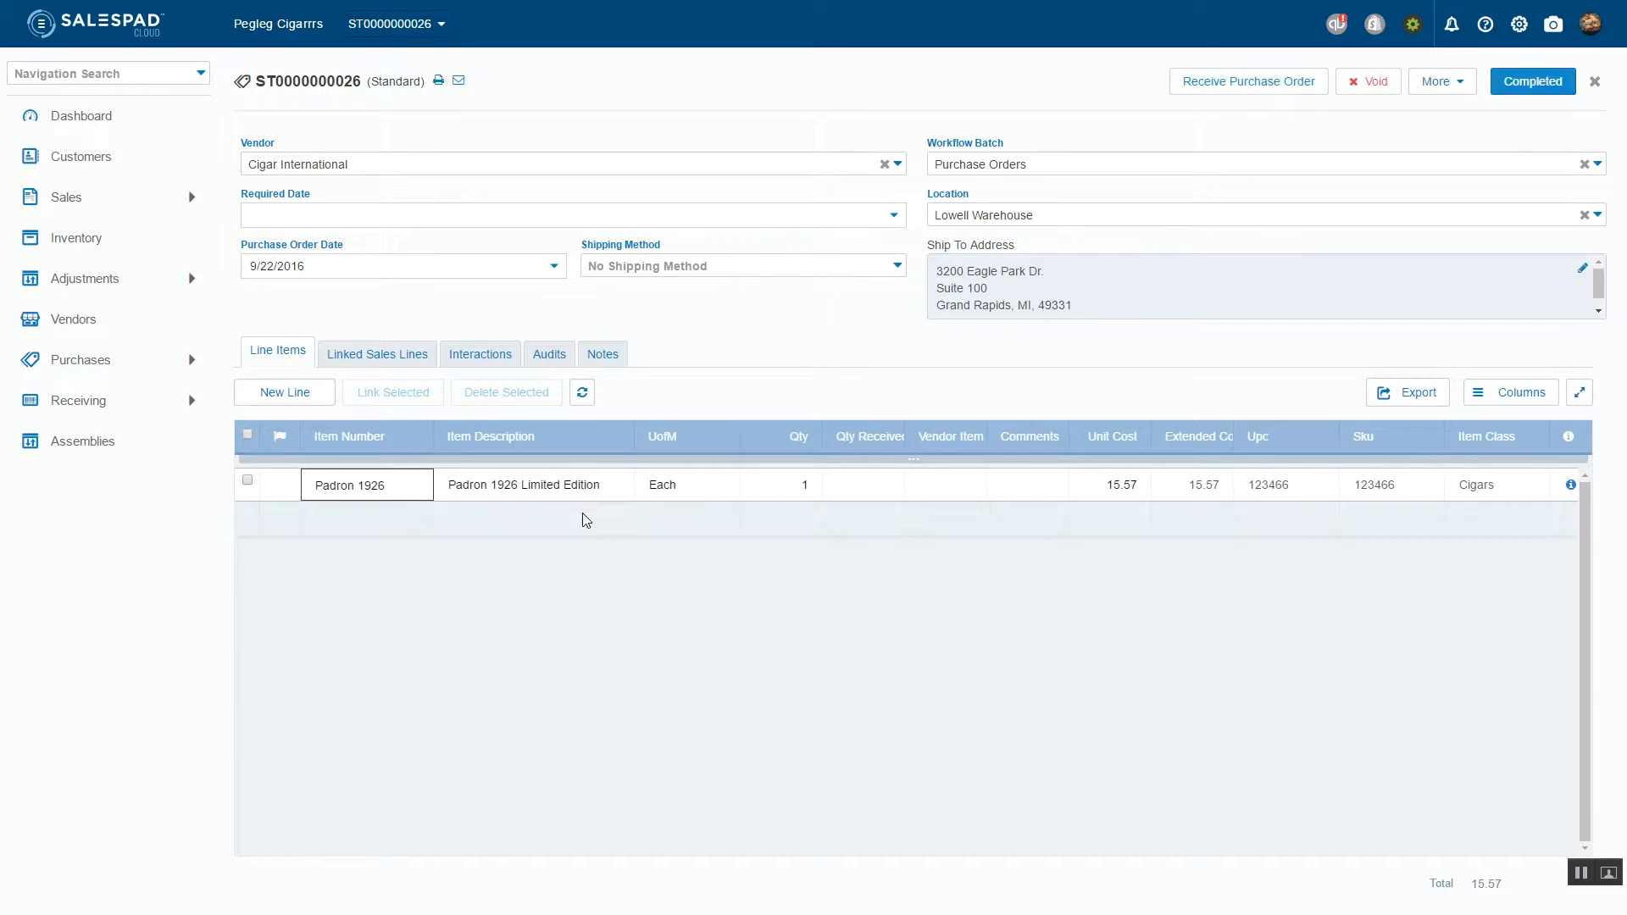
left_click(781, 481)
left_click(362, 522)
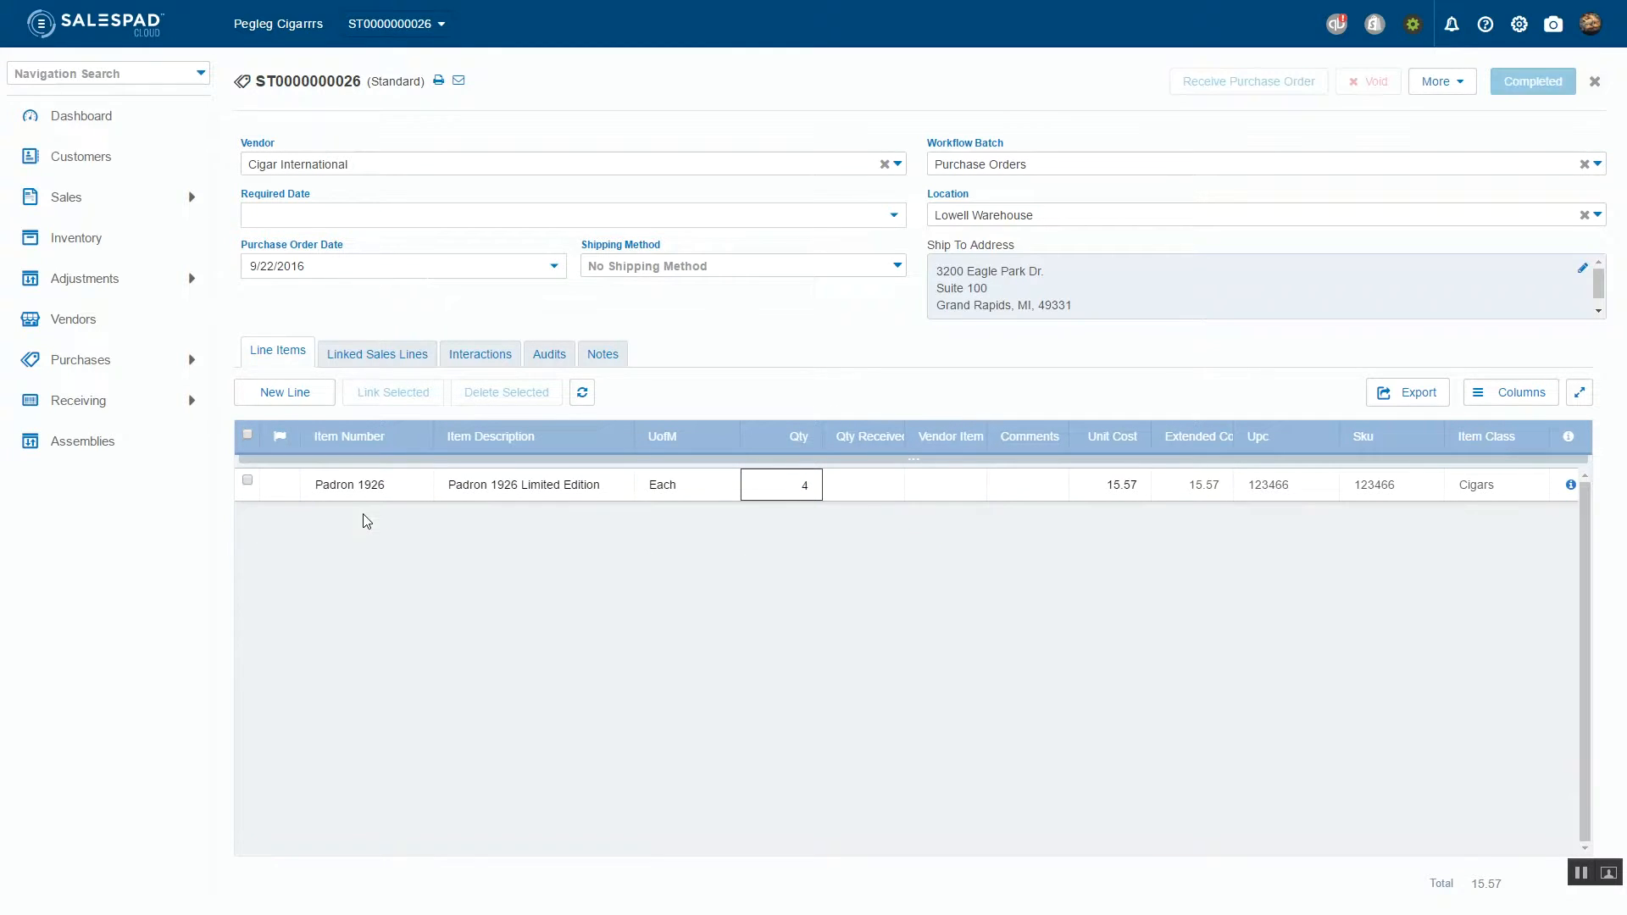
Add a second line item for Padron 2000 with a quantity of 7
left_click(362, 528)
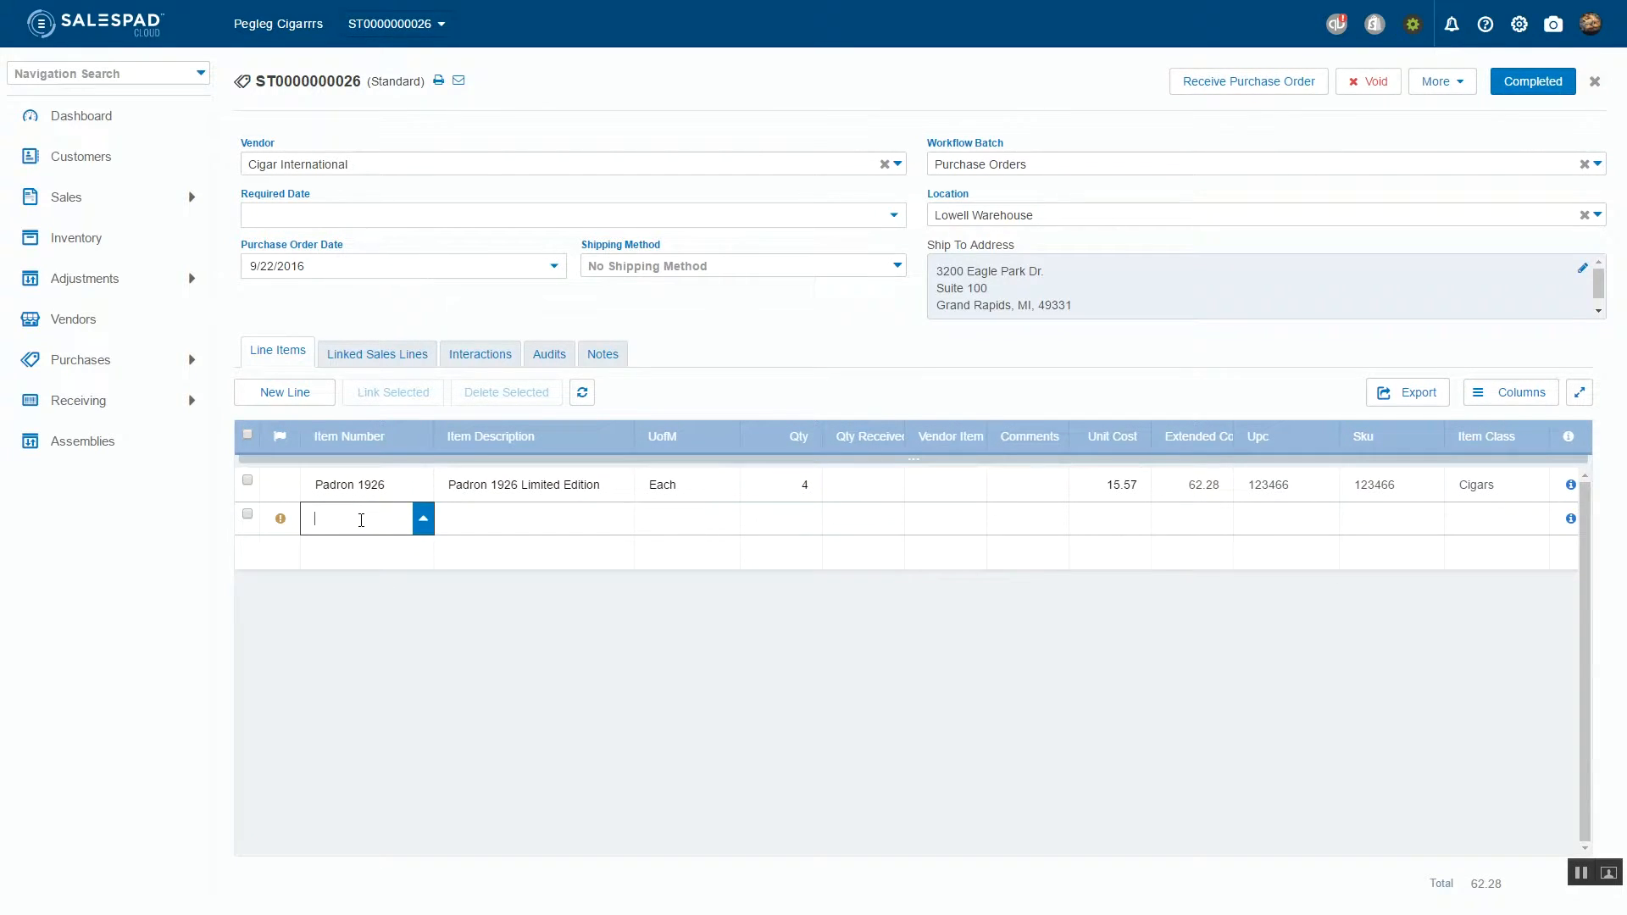
type("padr")
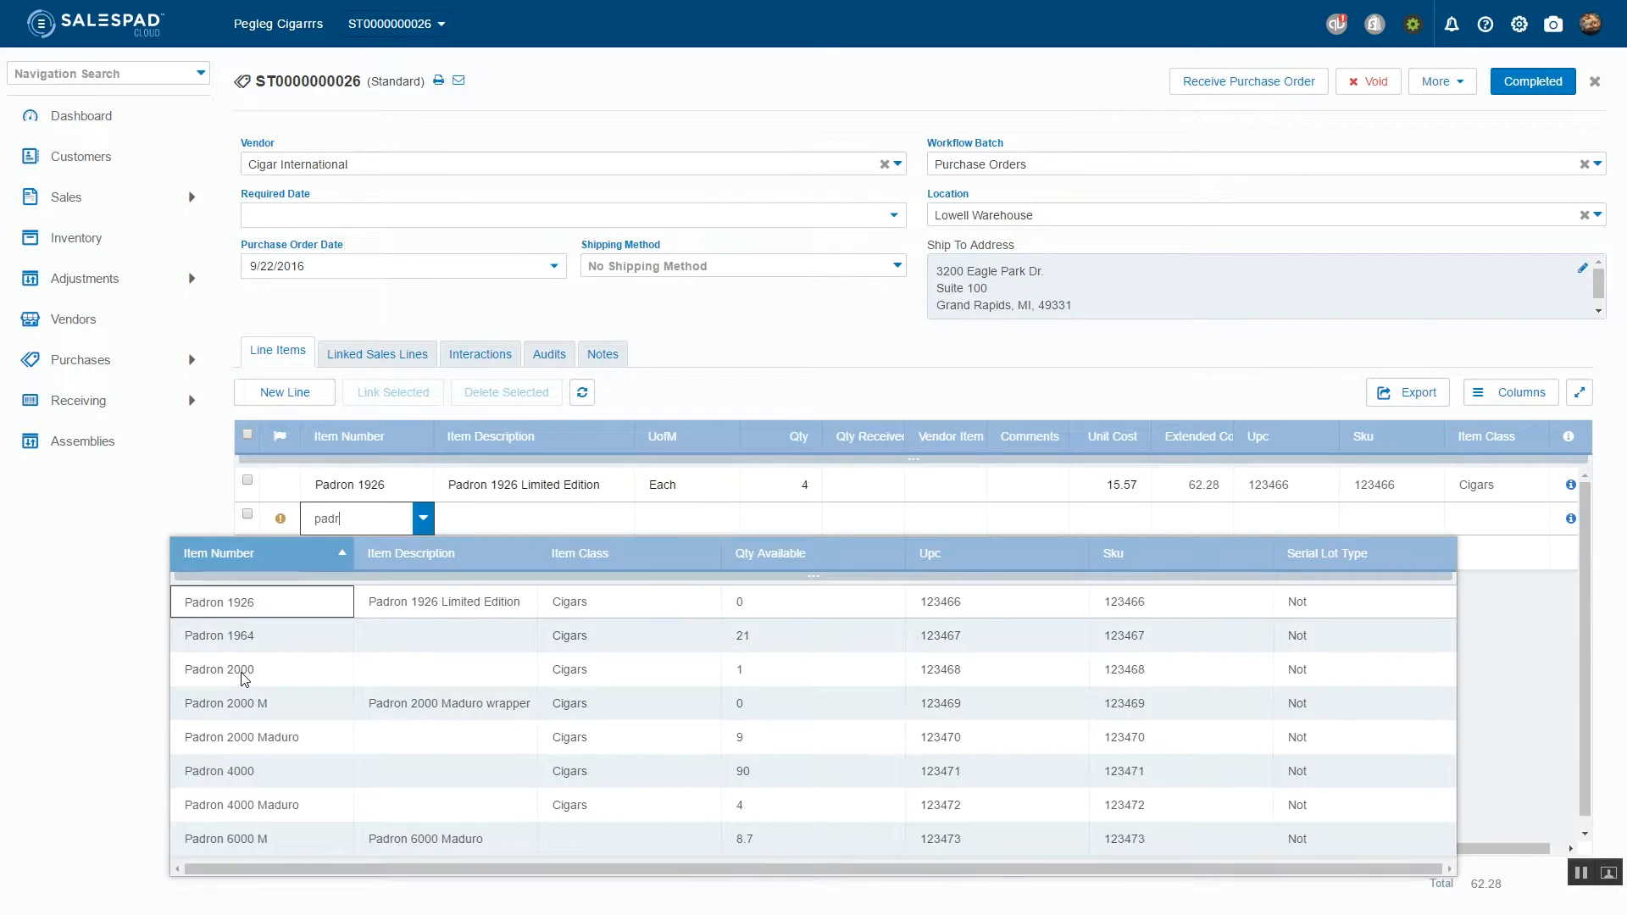
left_click(242, 671)
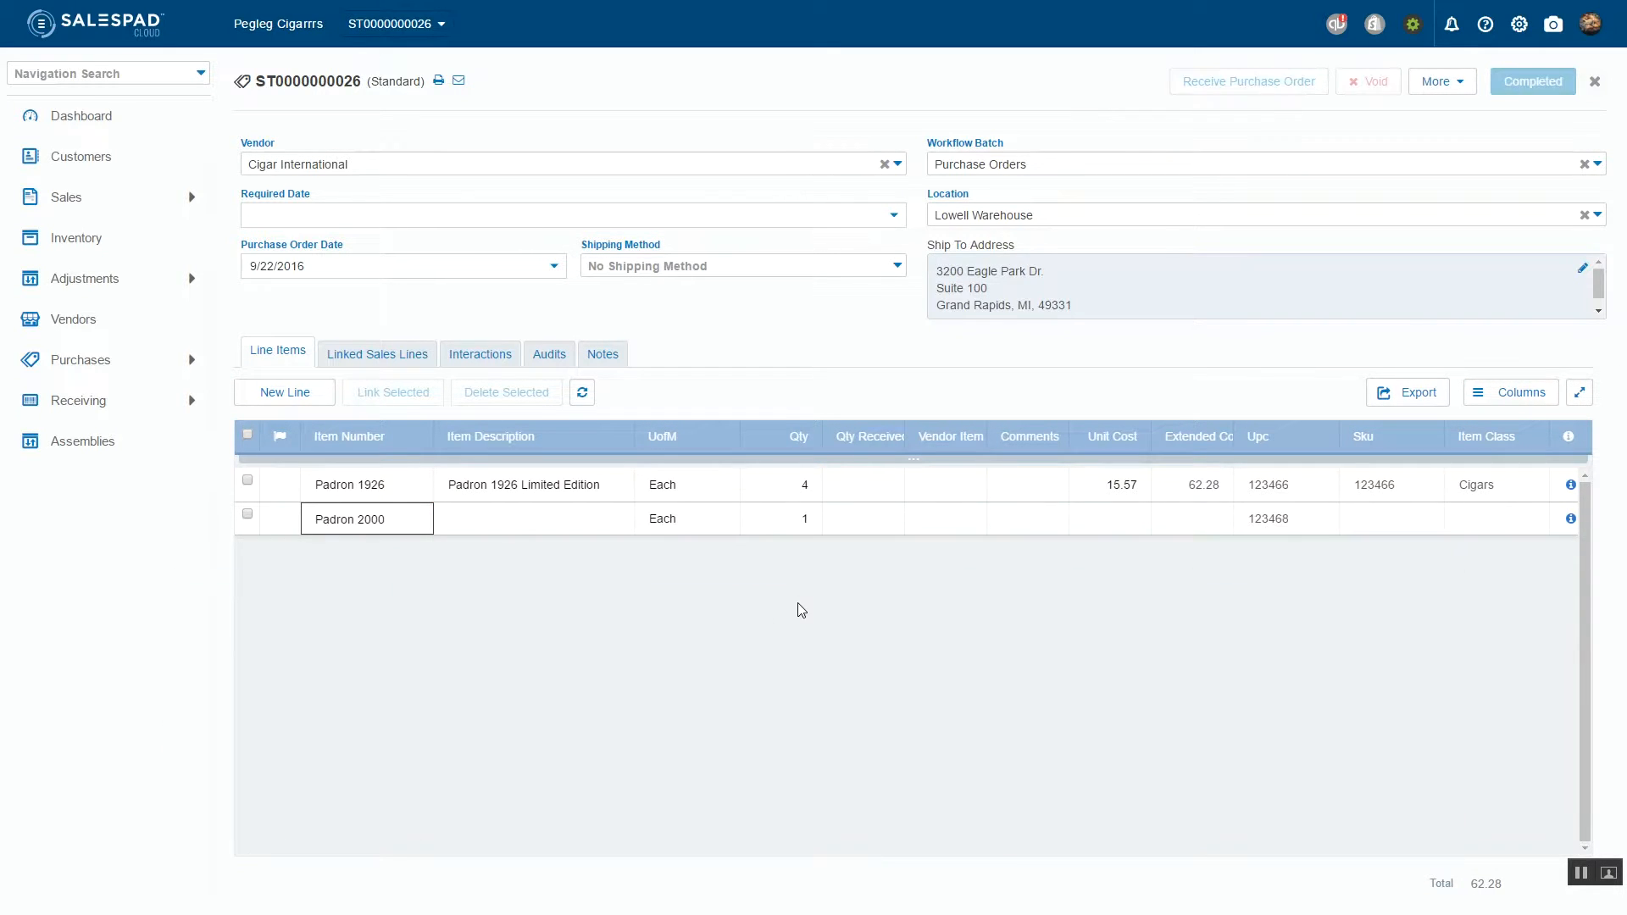
left_click(805, 524)
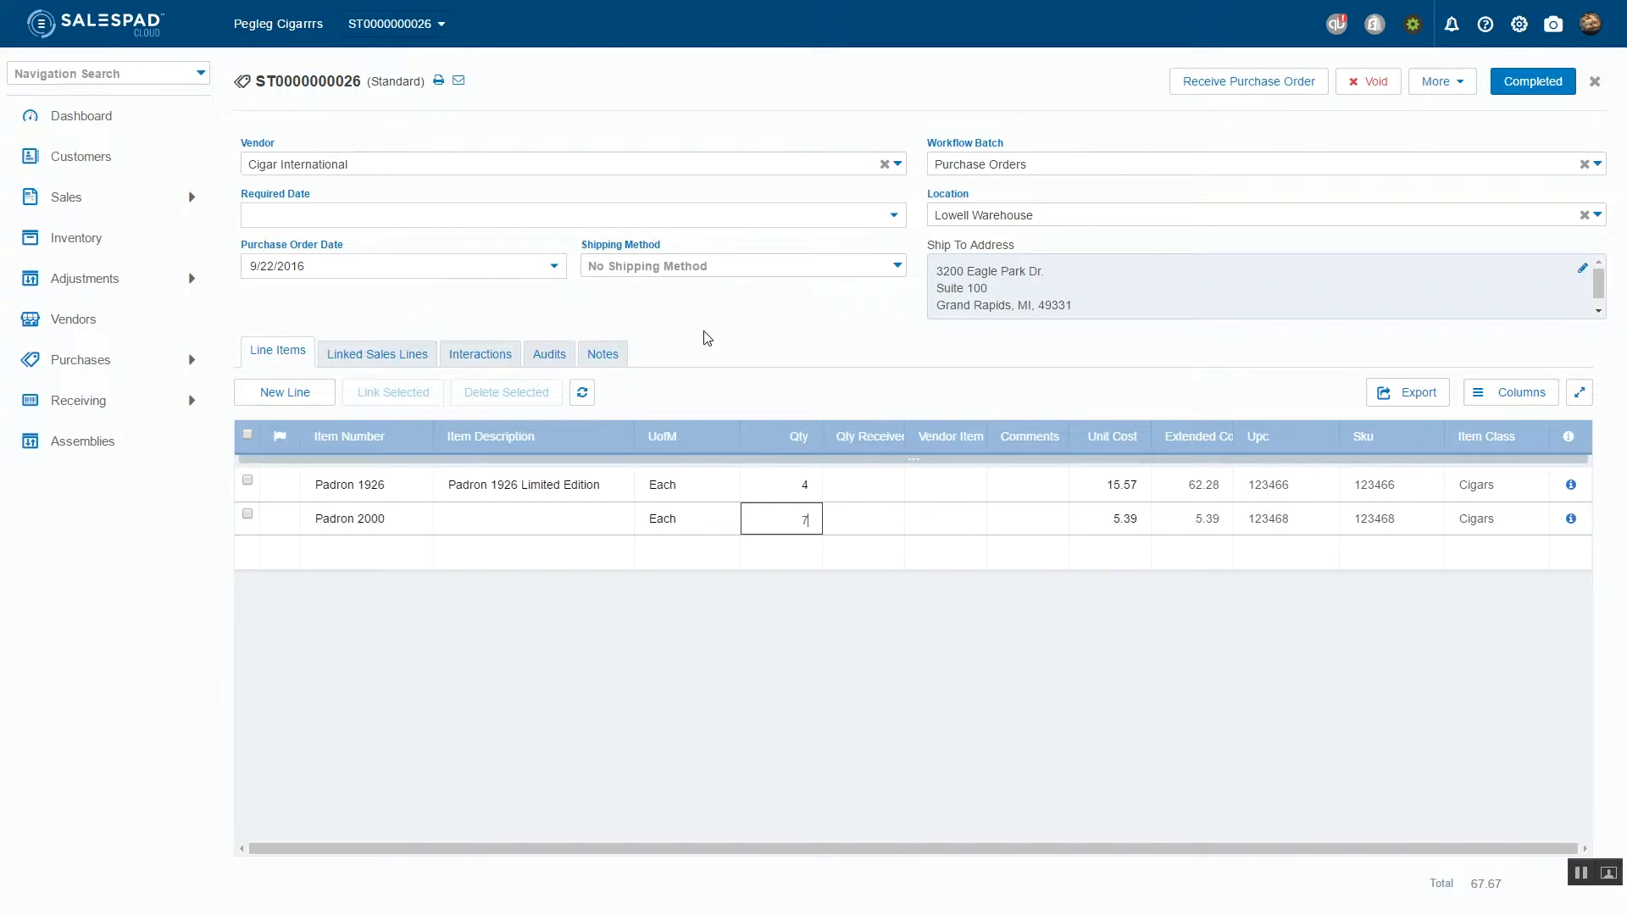
left_click(790, 648)
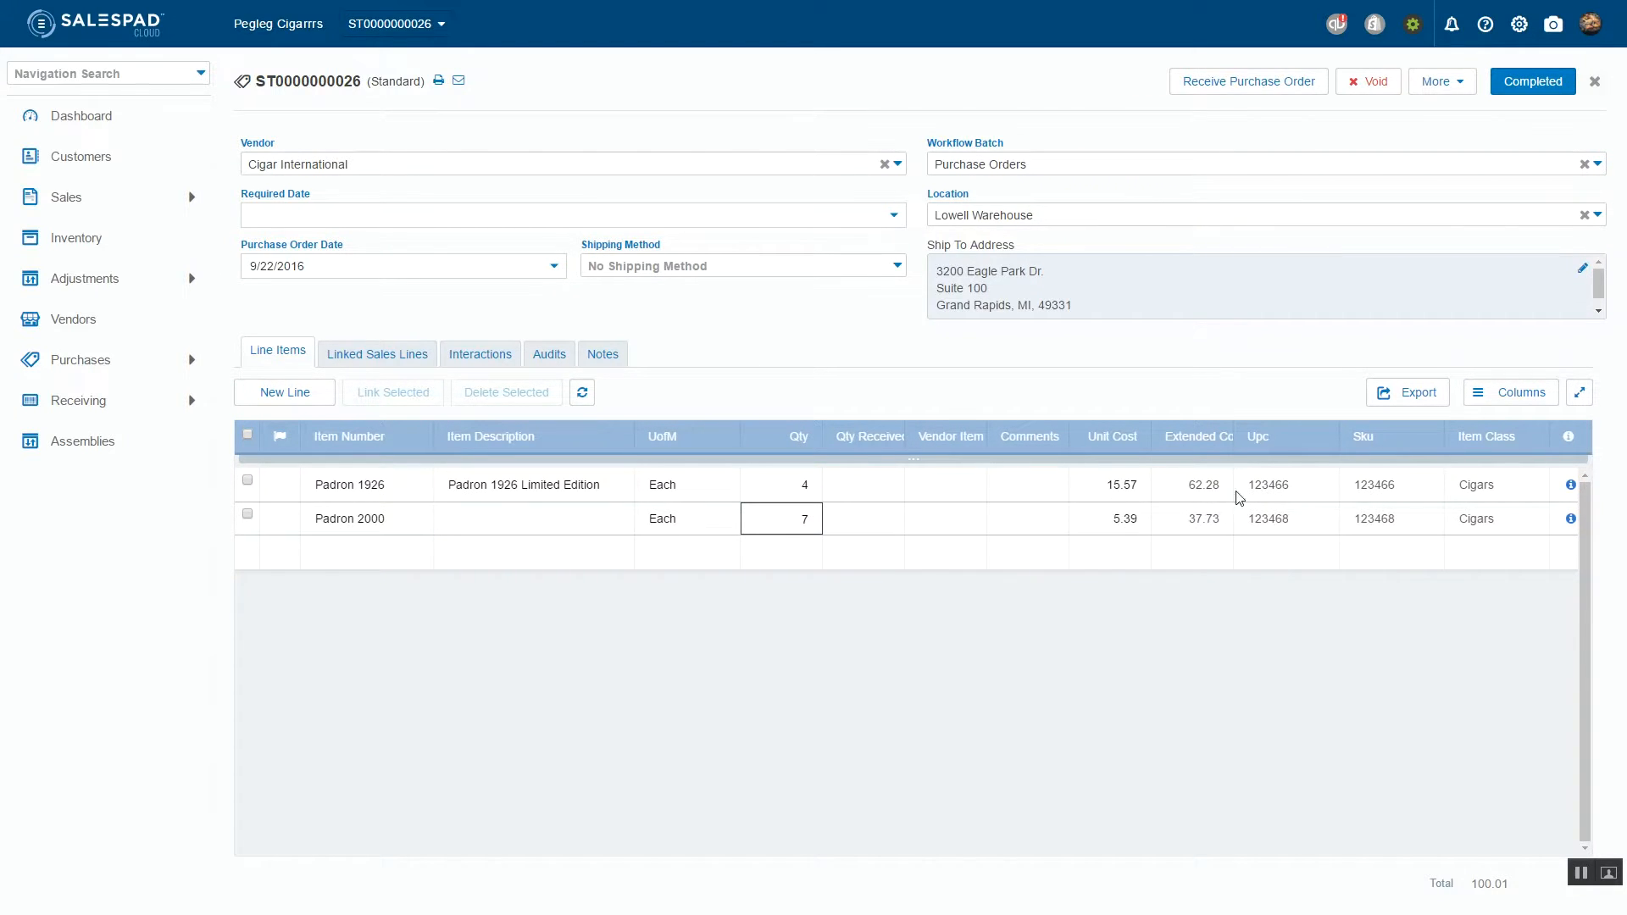
Close the purchase order, filter the customer list by "cool" and open the Cool Cars customer record
left_click(1594, 83)
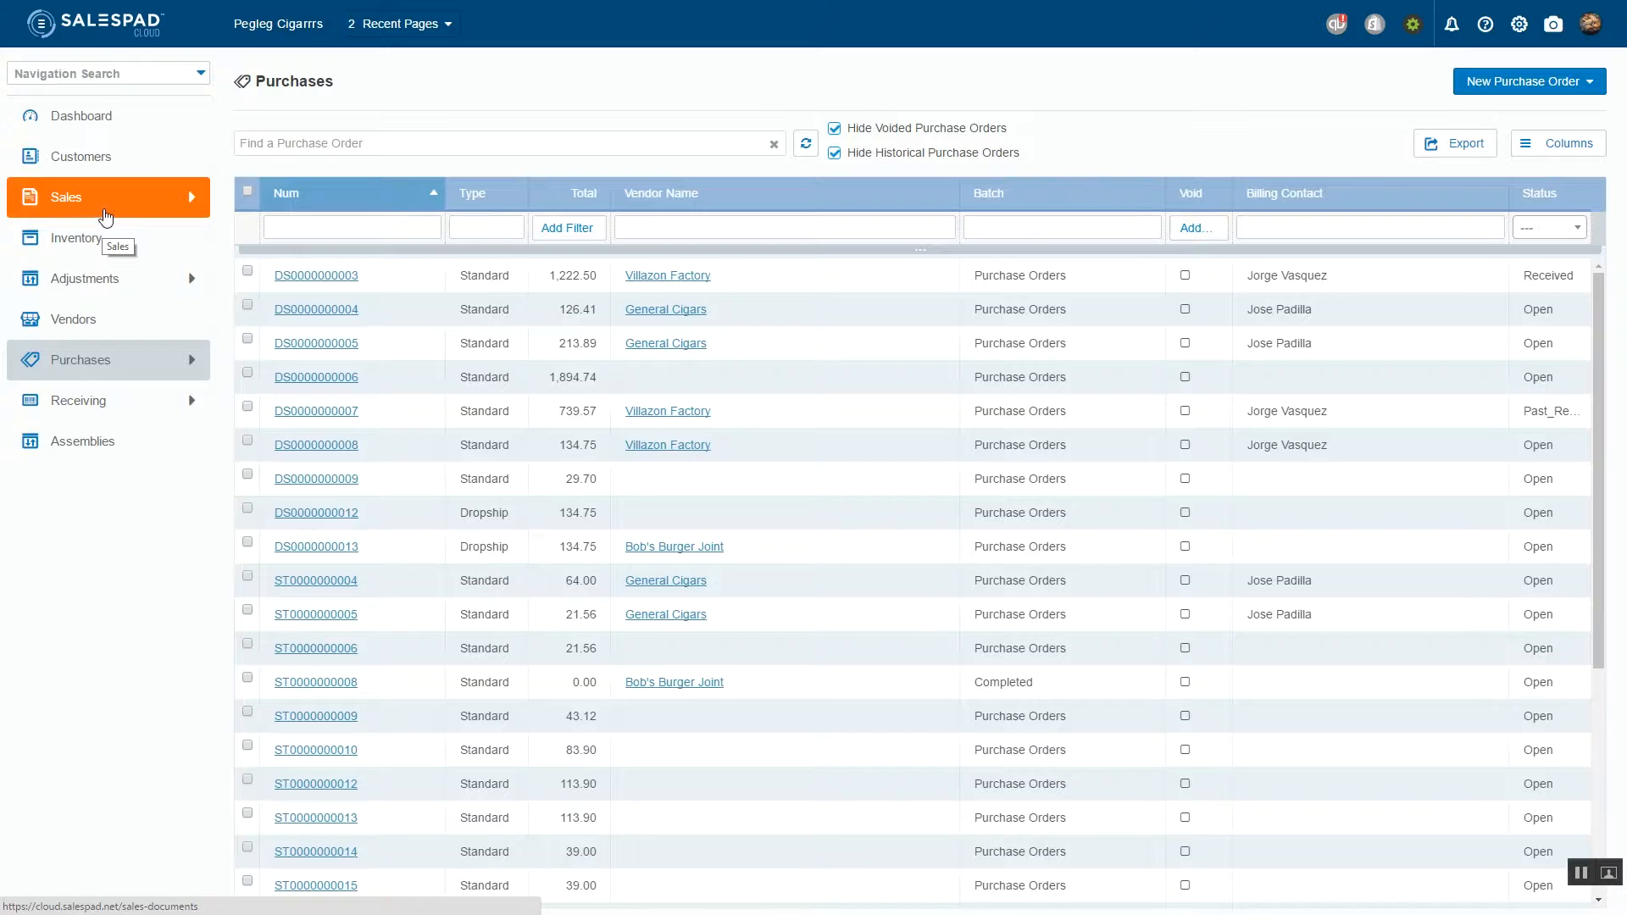
left_click(105, 212)
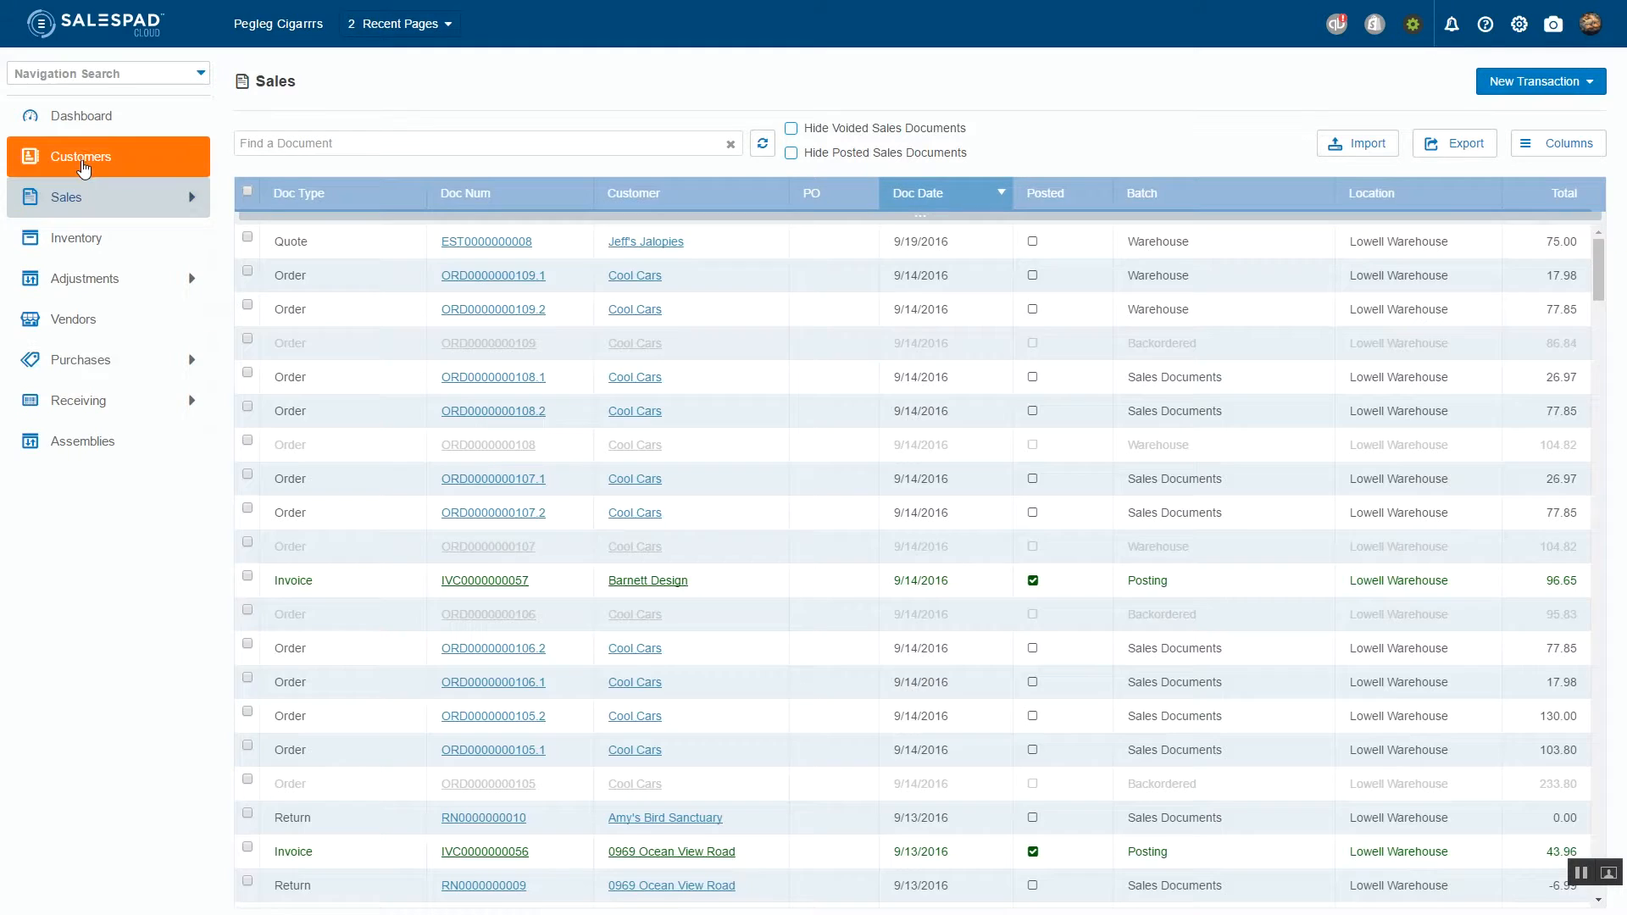
left_click(82, 164)
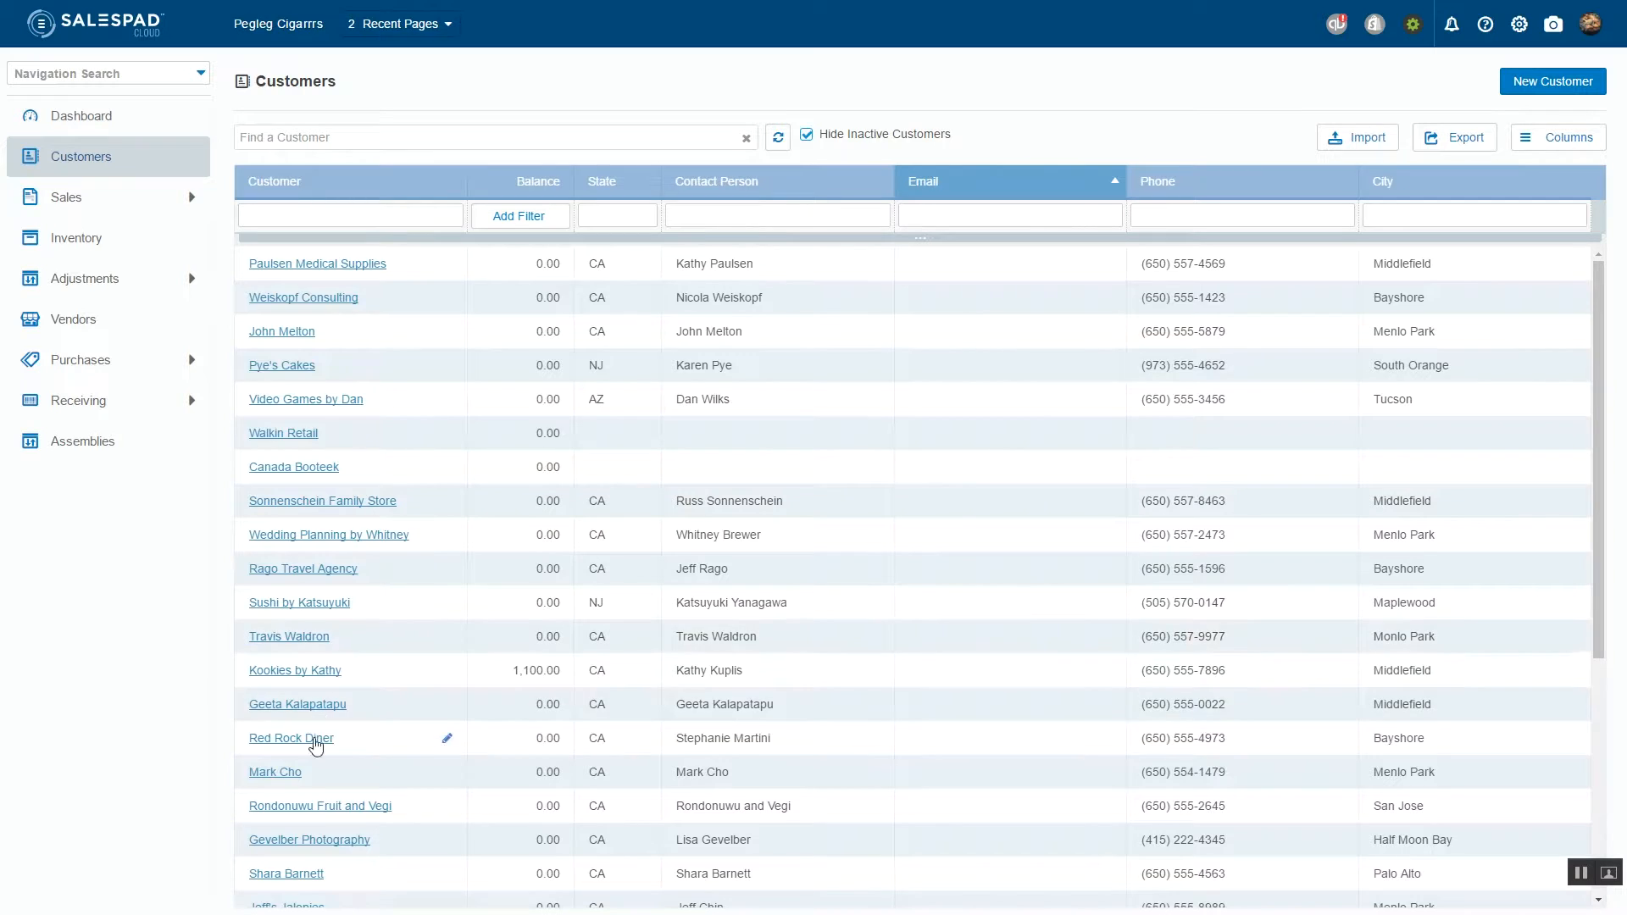
left_click(313, 216)
type("cool")
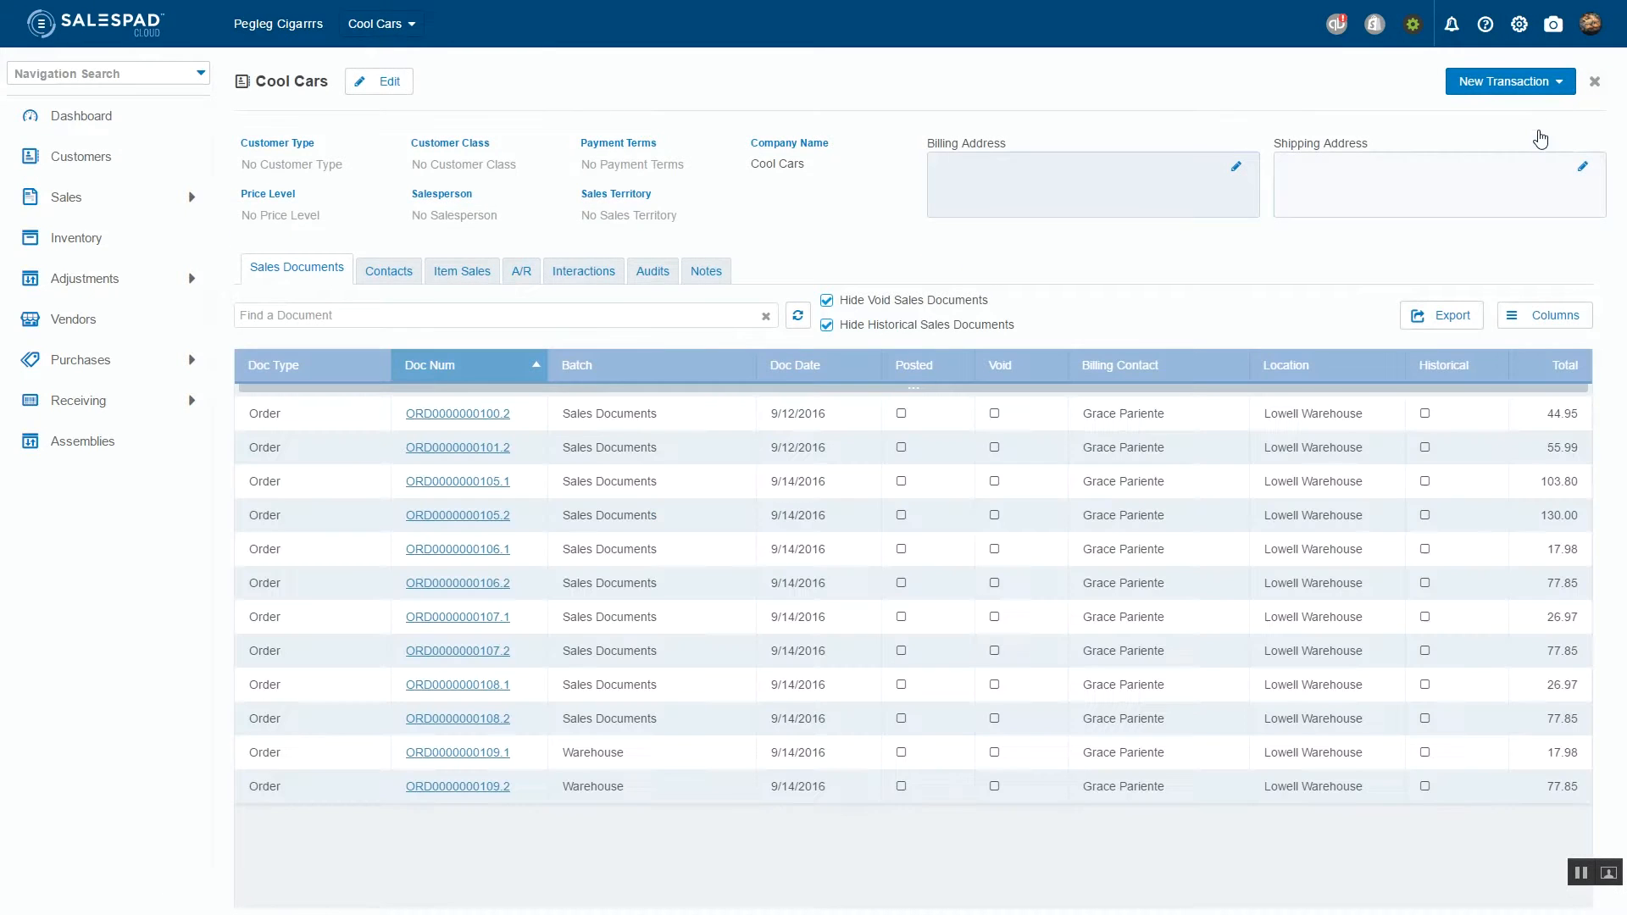
Create a new sales order for Cool Cars and add a line item for Arturo Fuente 858
left_click(1565, 84)
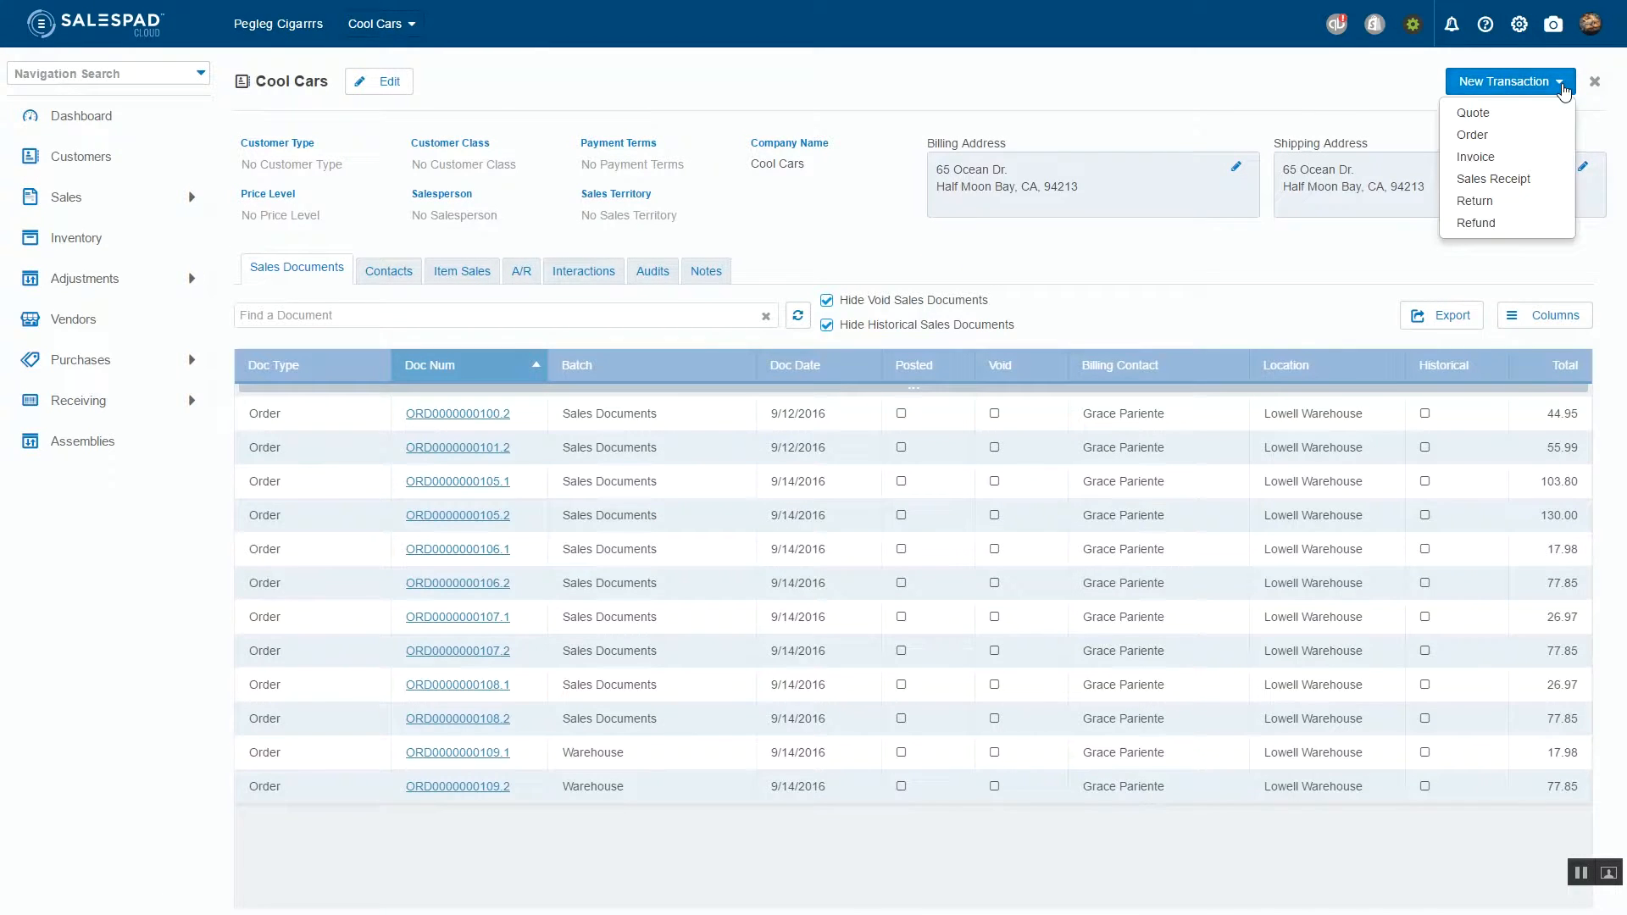
left_click(1472, 135)
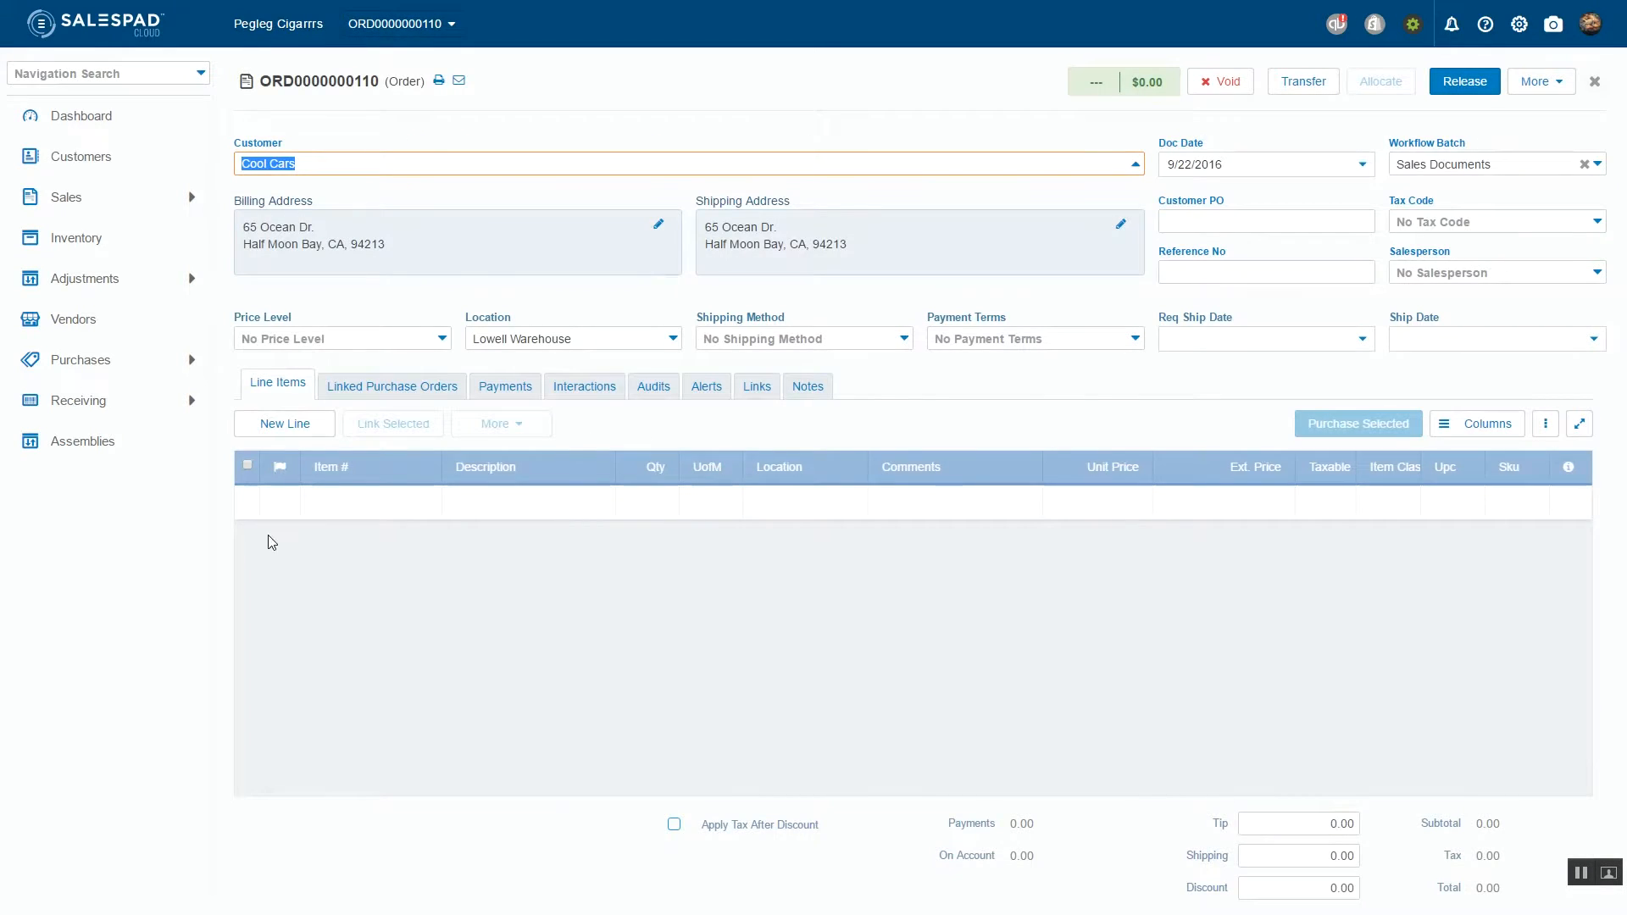
left_click(391, 499)
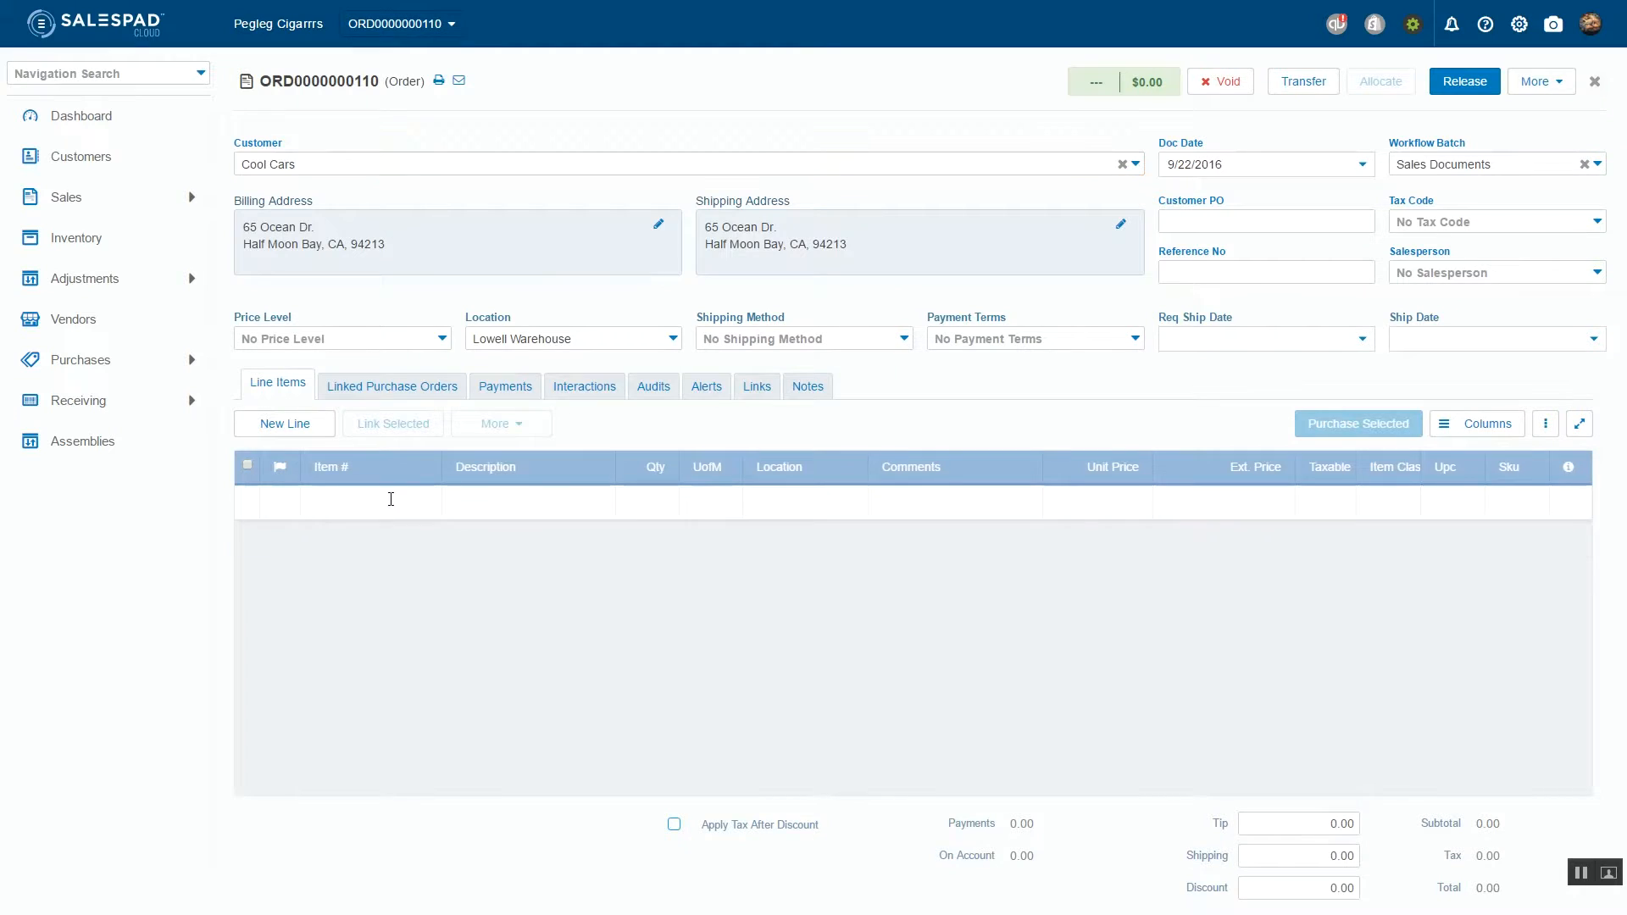
left_click(391, 499)
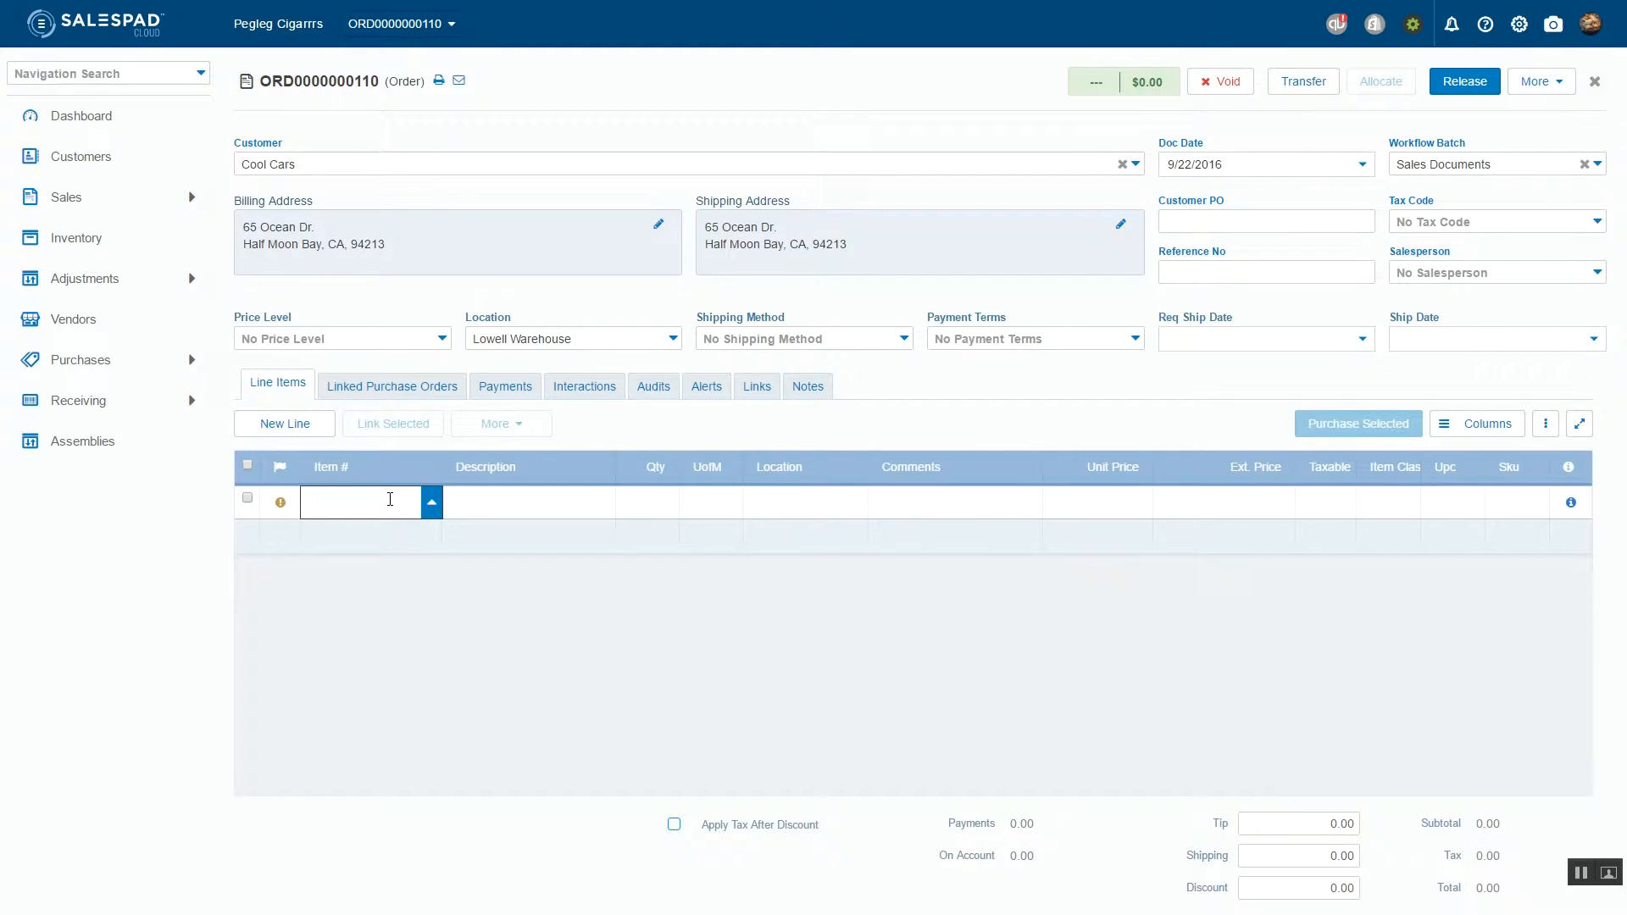
type("art")
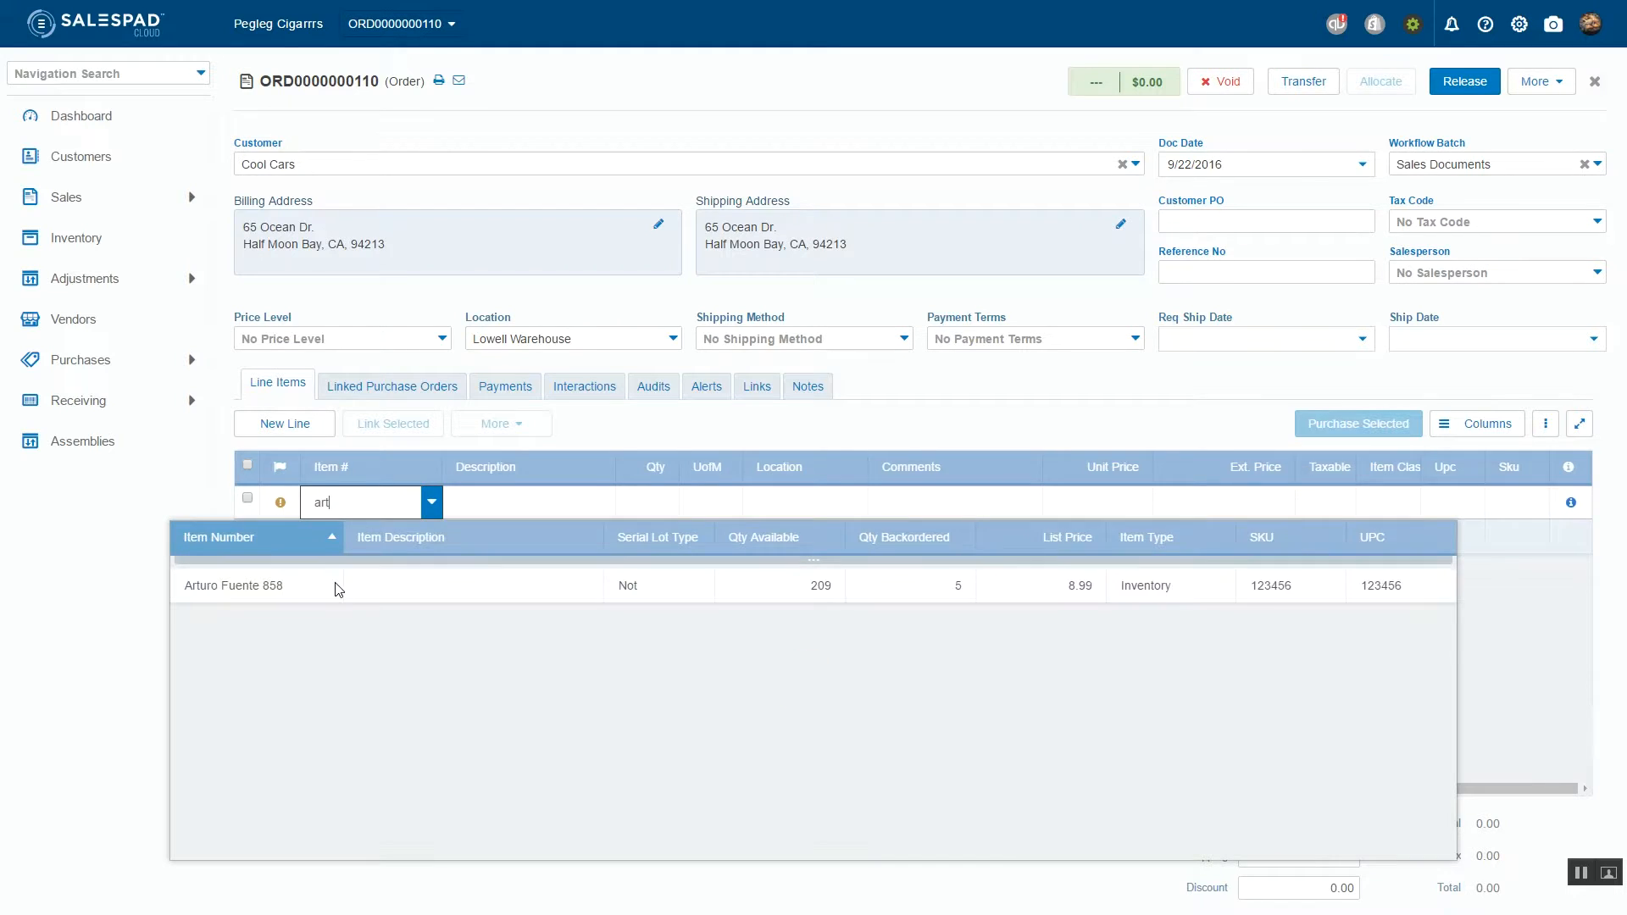
left_click(280, 586)
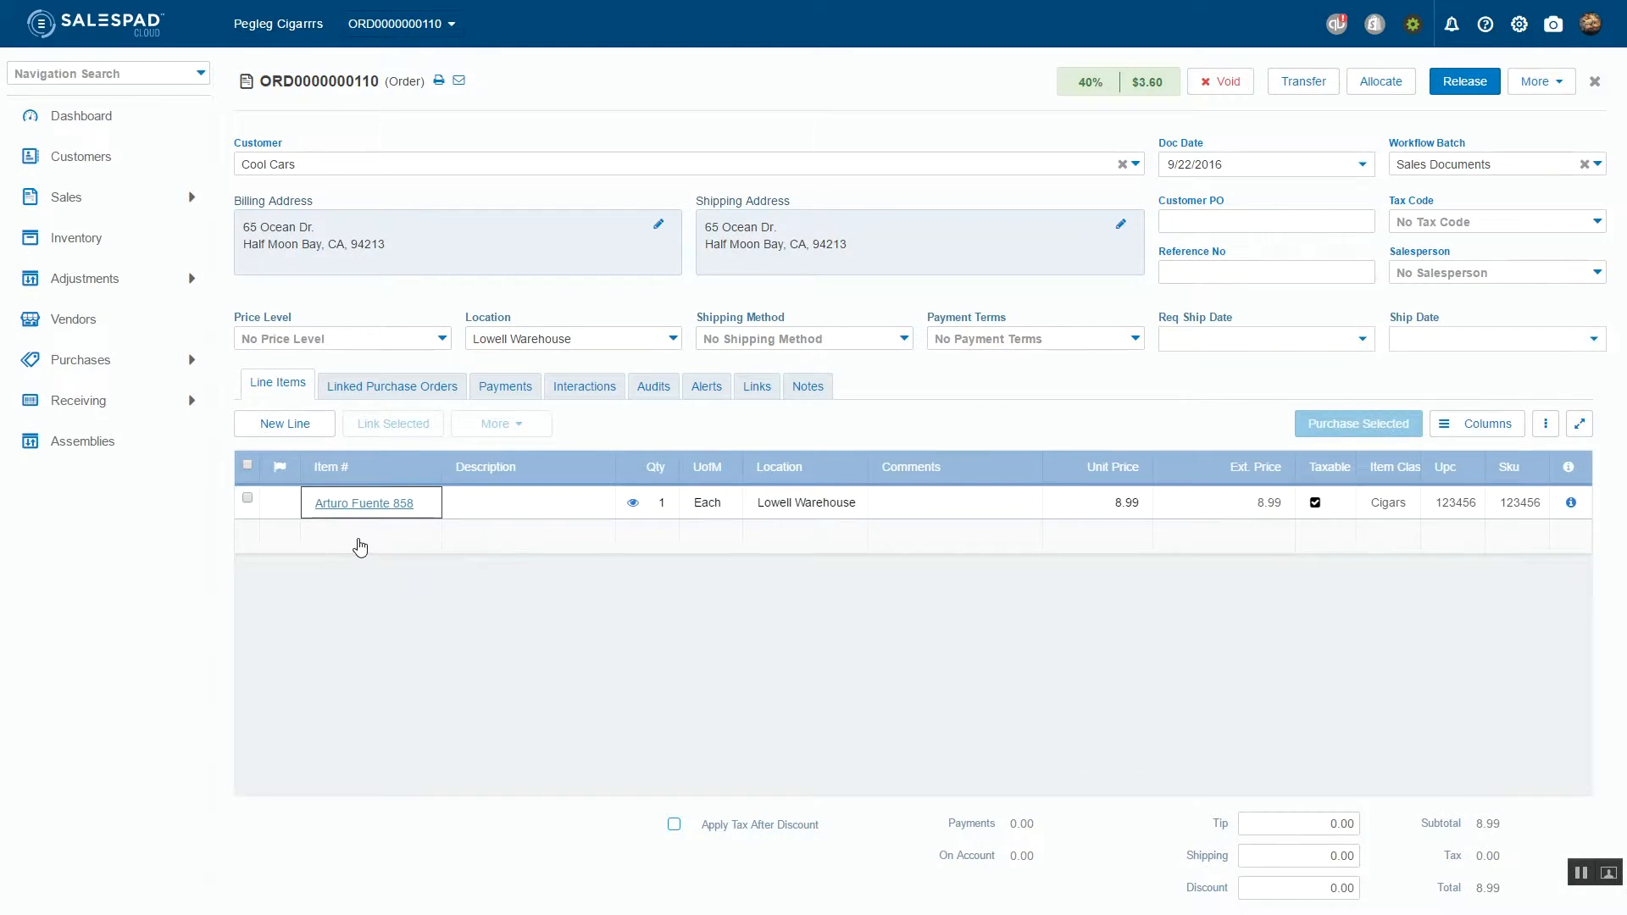
Add line items for Padron 1964 and El Rey Del Mundo Robusto to the sales order
left_click(361, 547)
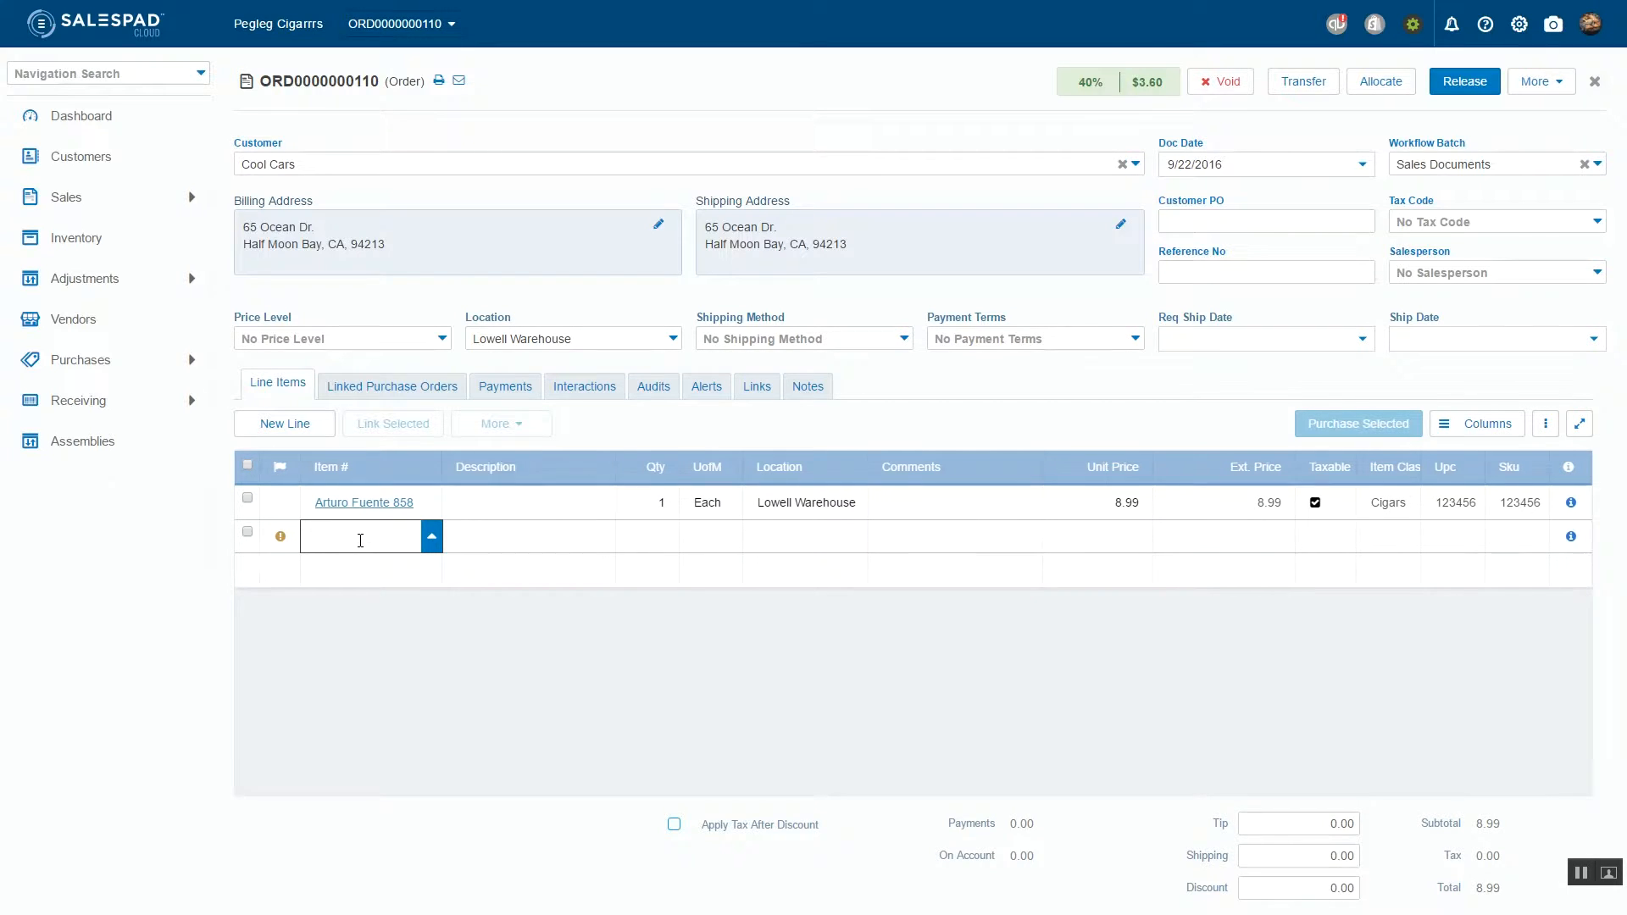
type("pa")
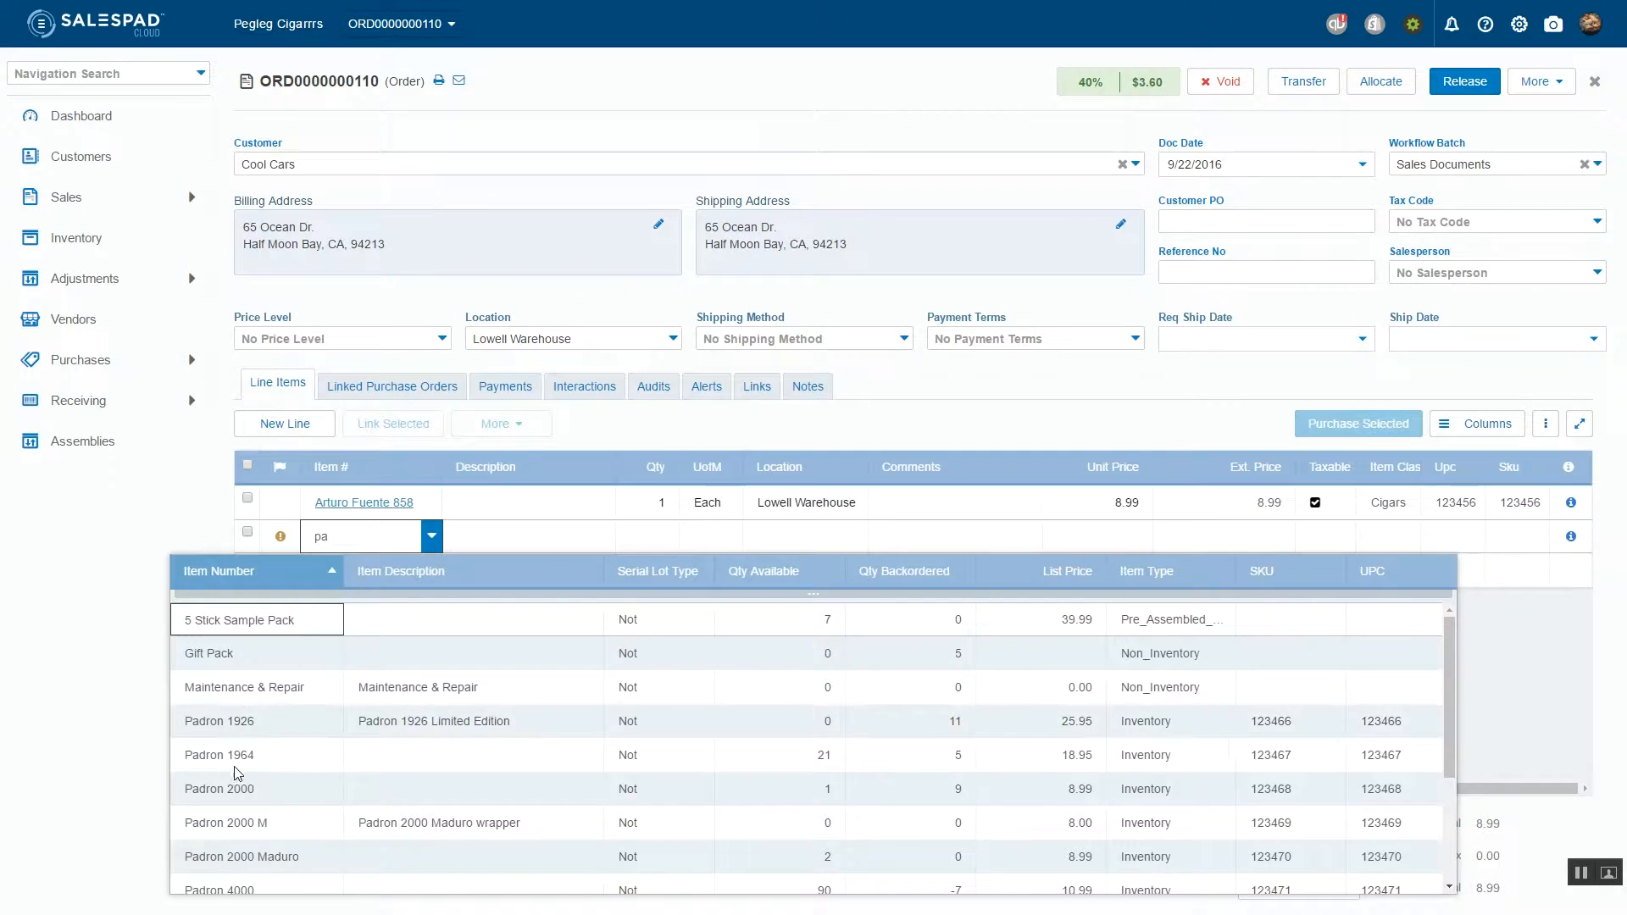
left_click(237, 765)
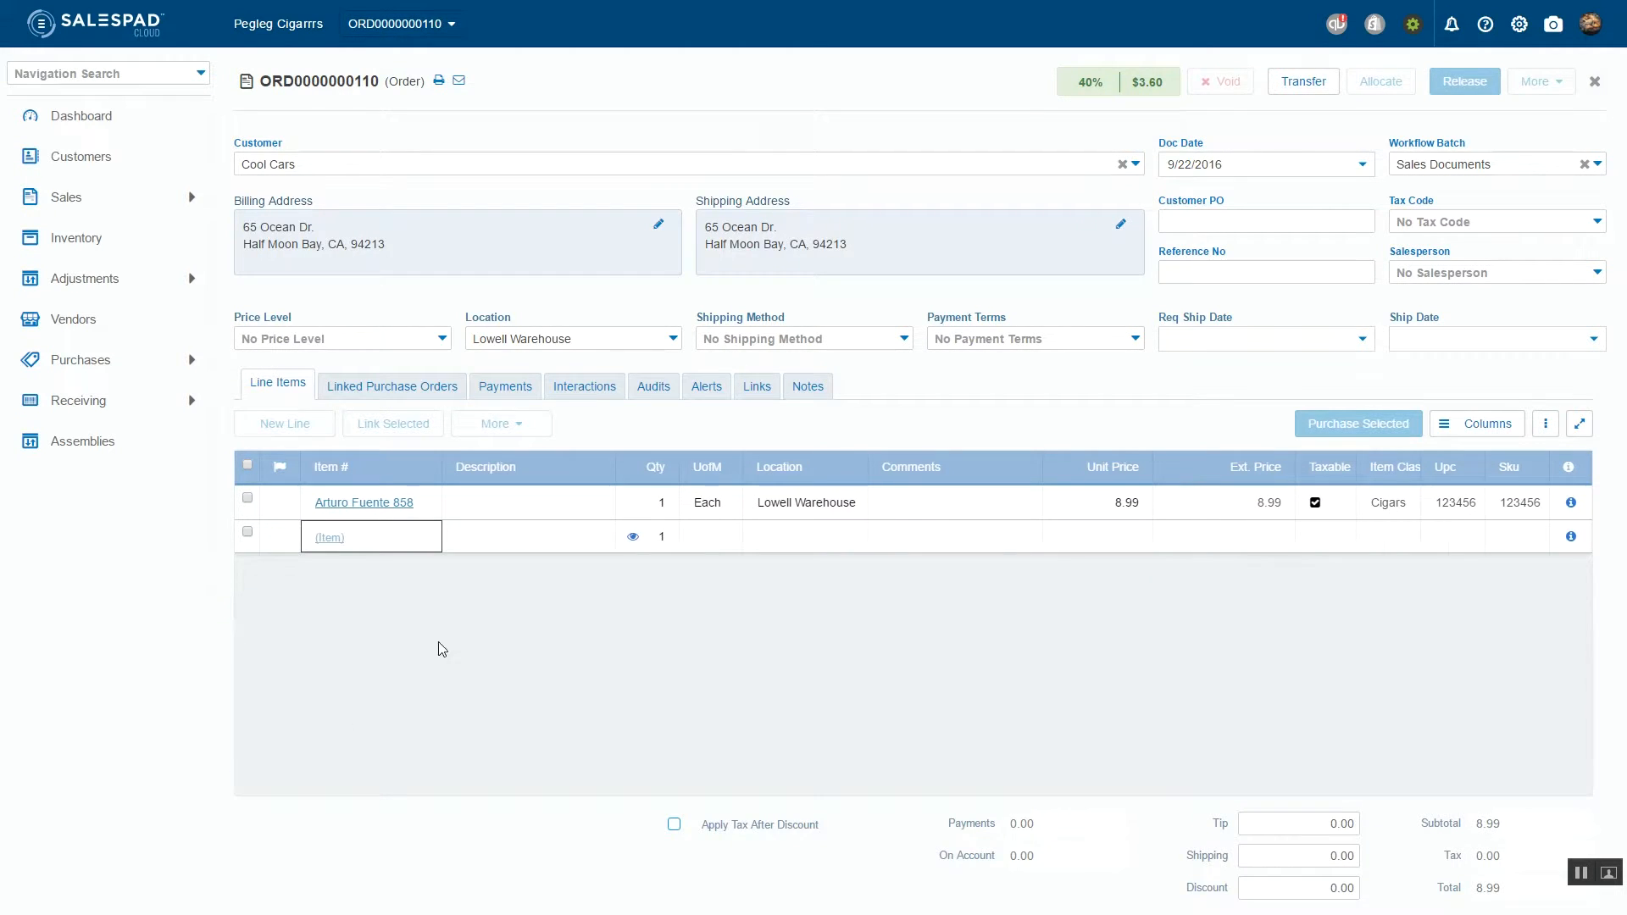
left_click(350, 573)
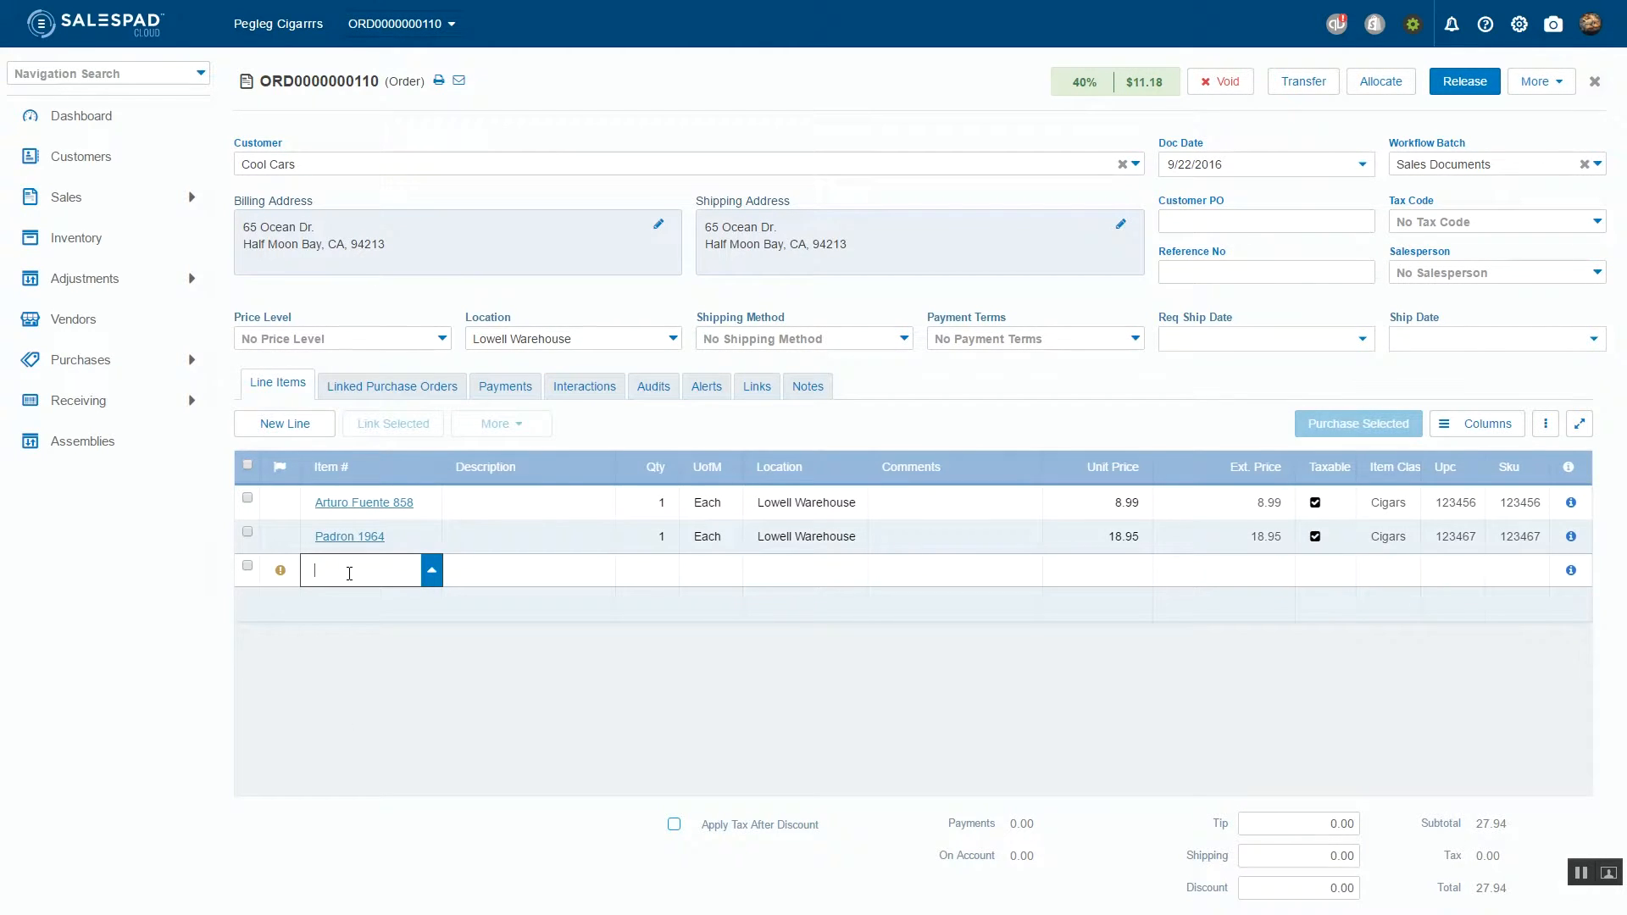
type("e")
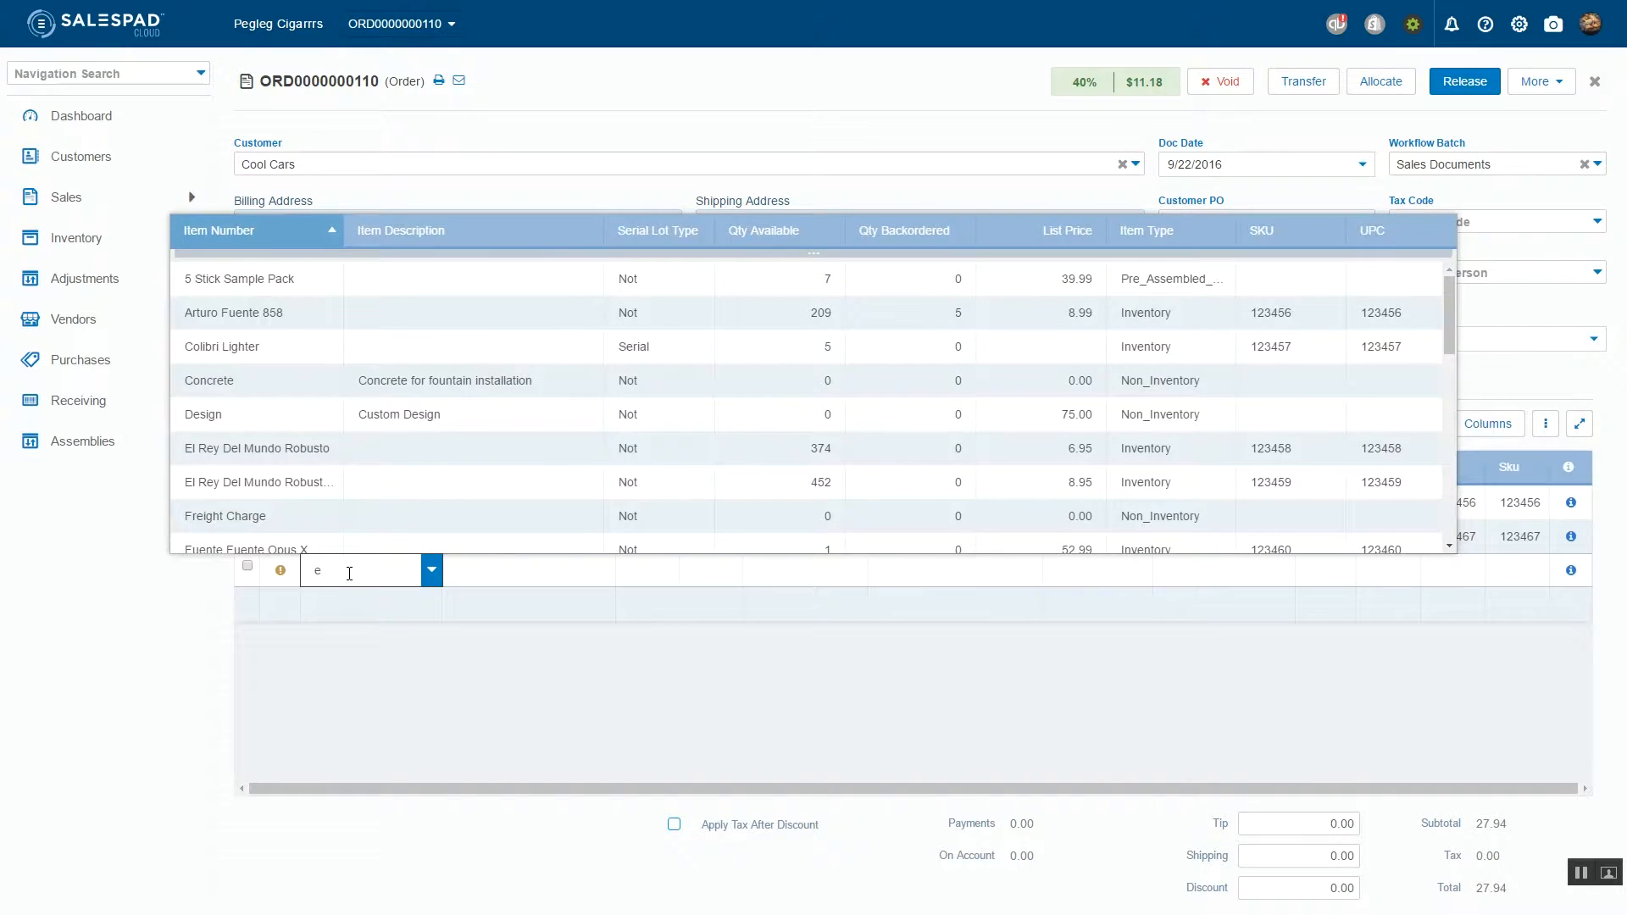
type("; rey")
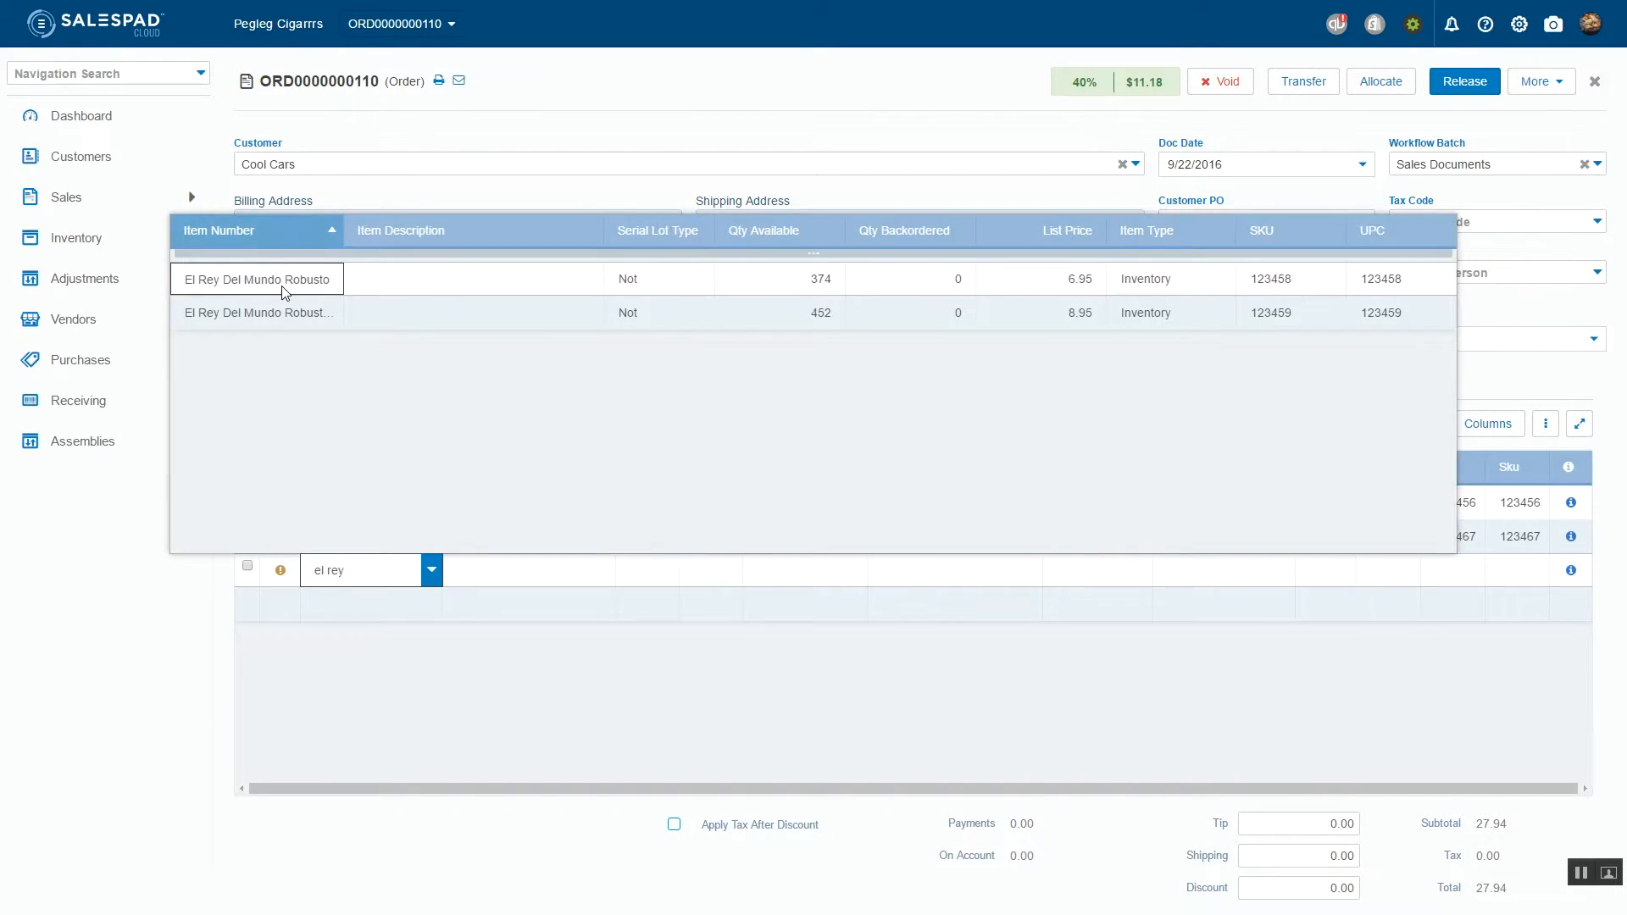
left_click(284, 291)
Set the line quantities to 33 for Arturo Fuente 858, 50 for Padron 1964 and 35 for El Rey Del Mundo Robusto
left_click(649, 507)
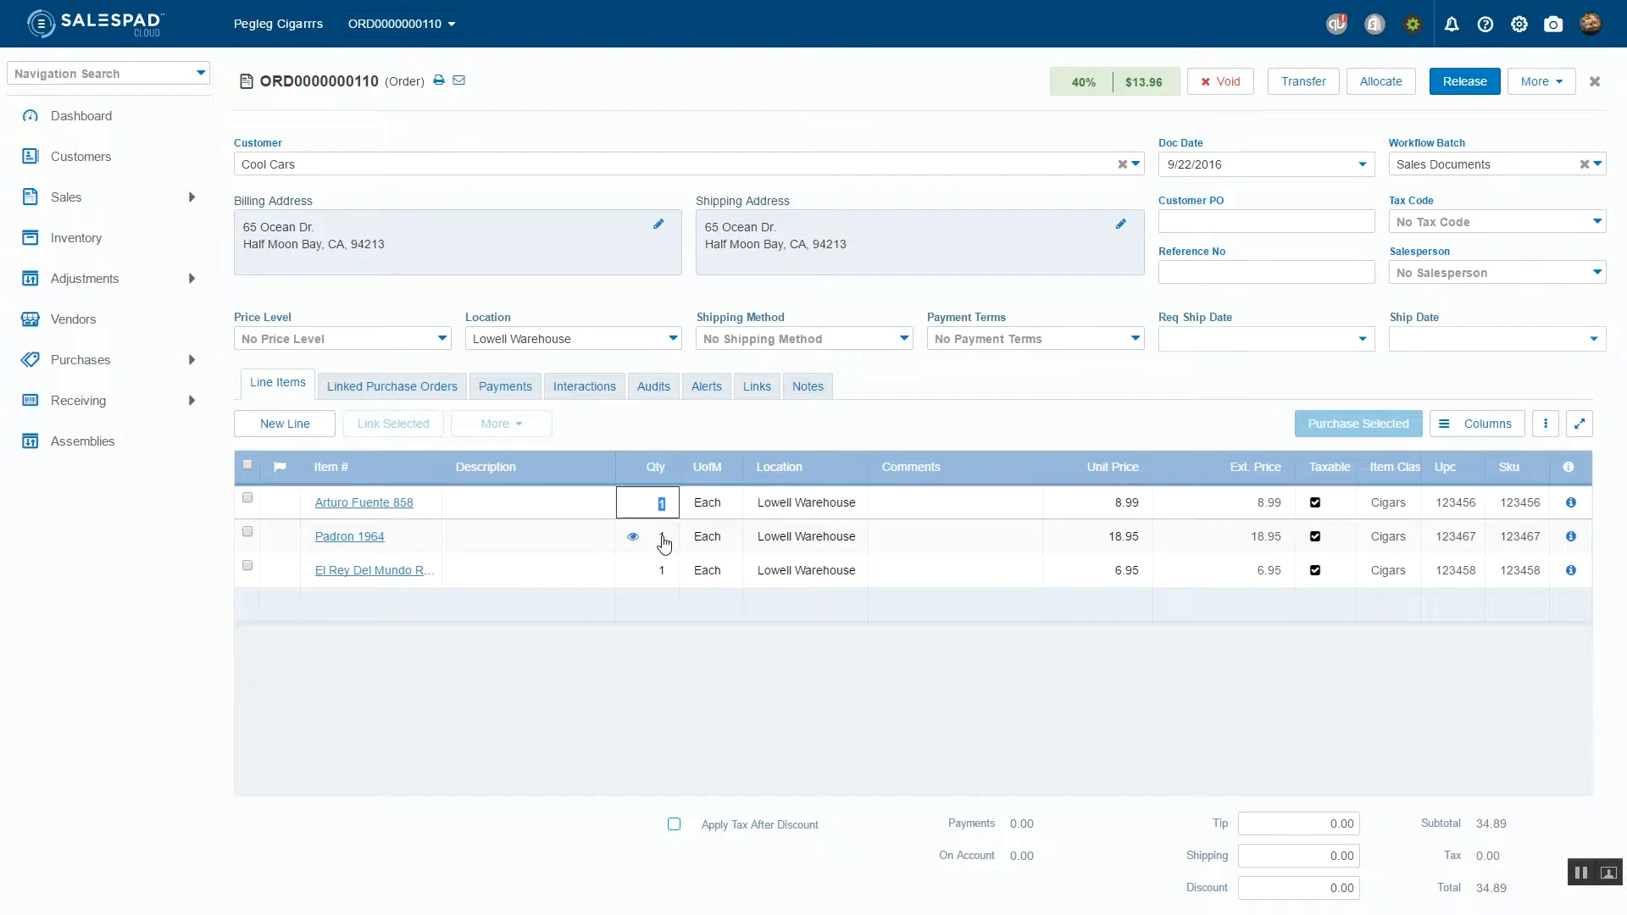
left_click(664, 541)
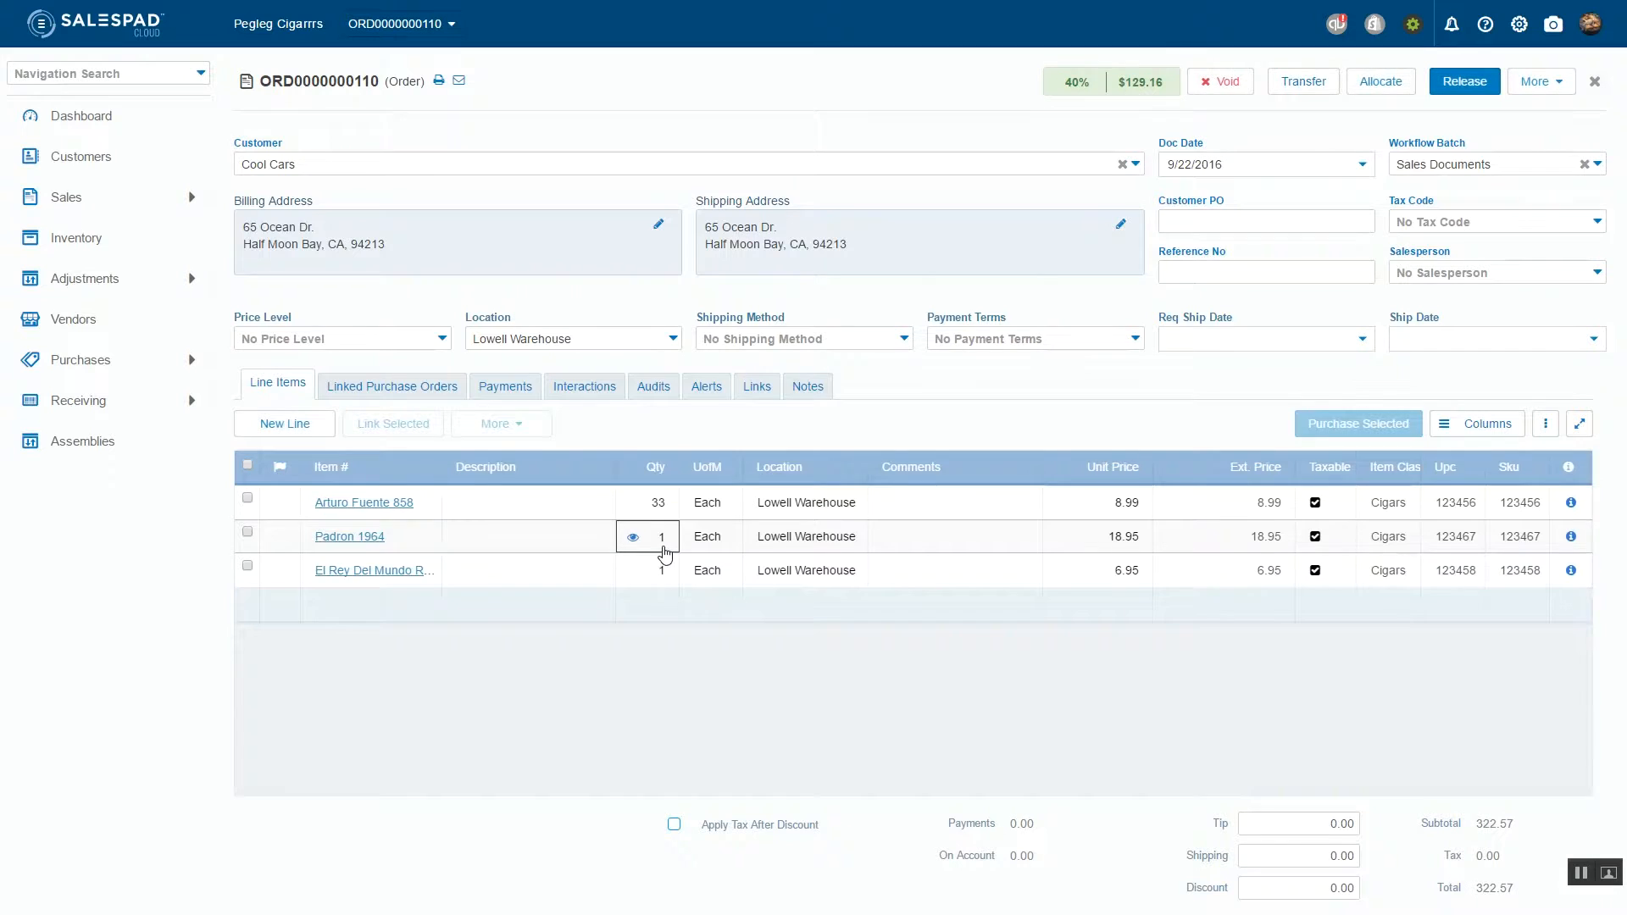
type("50")
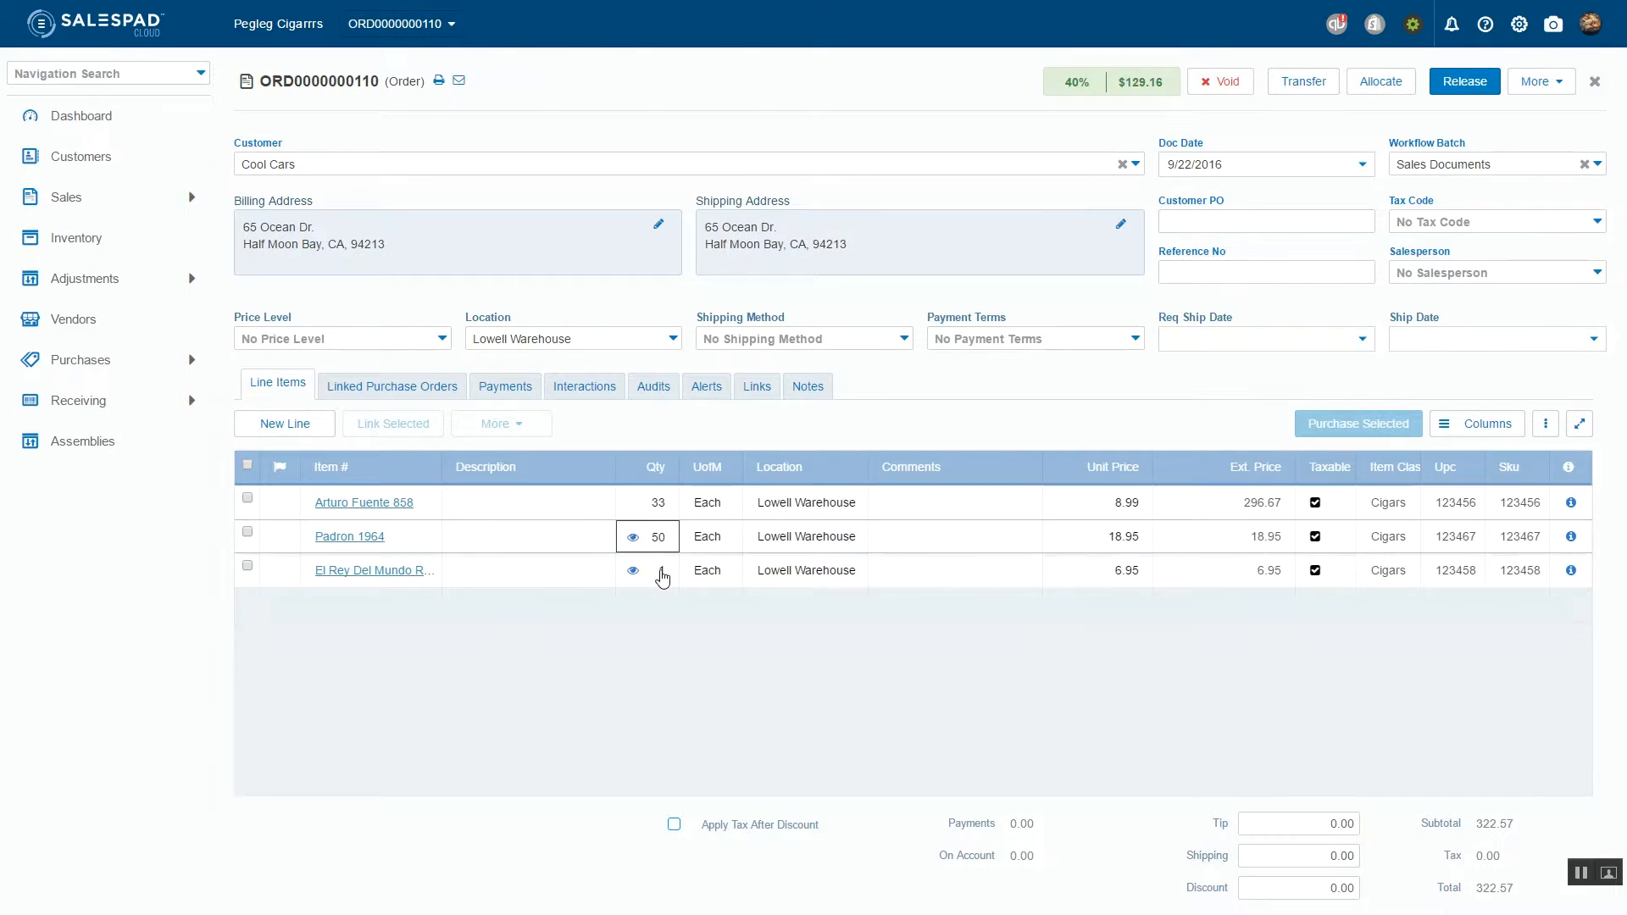
left_click(664, 575)
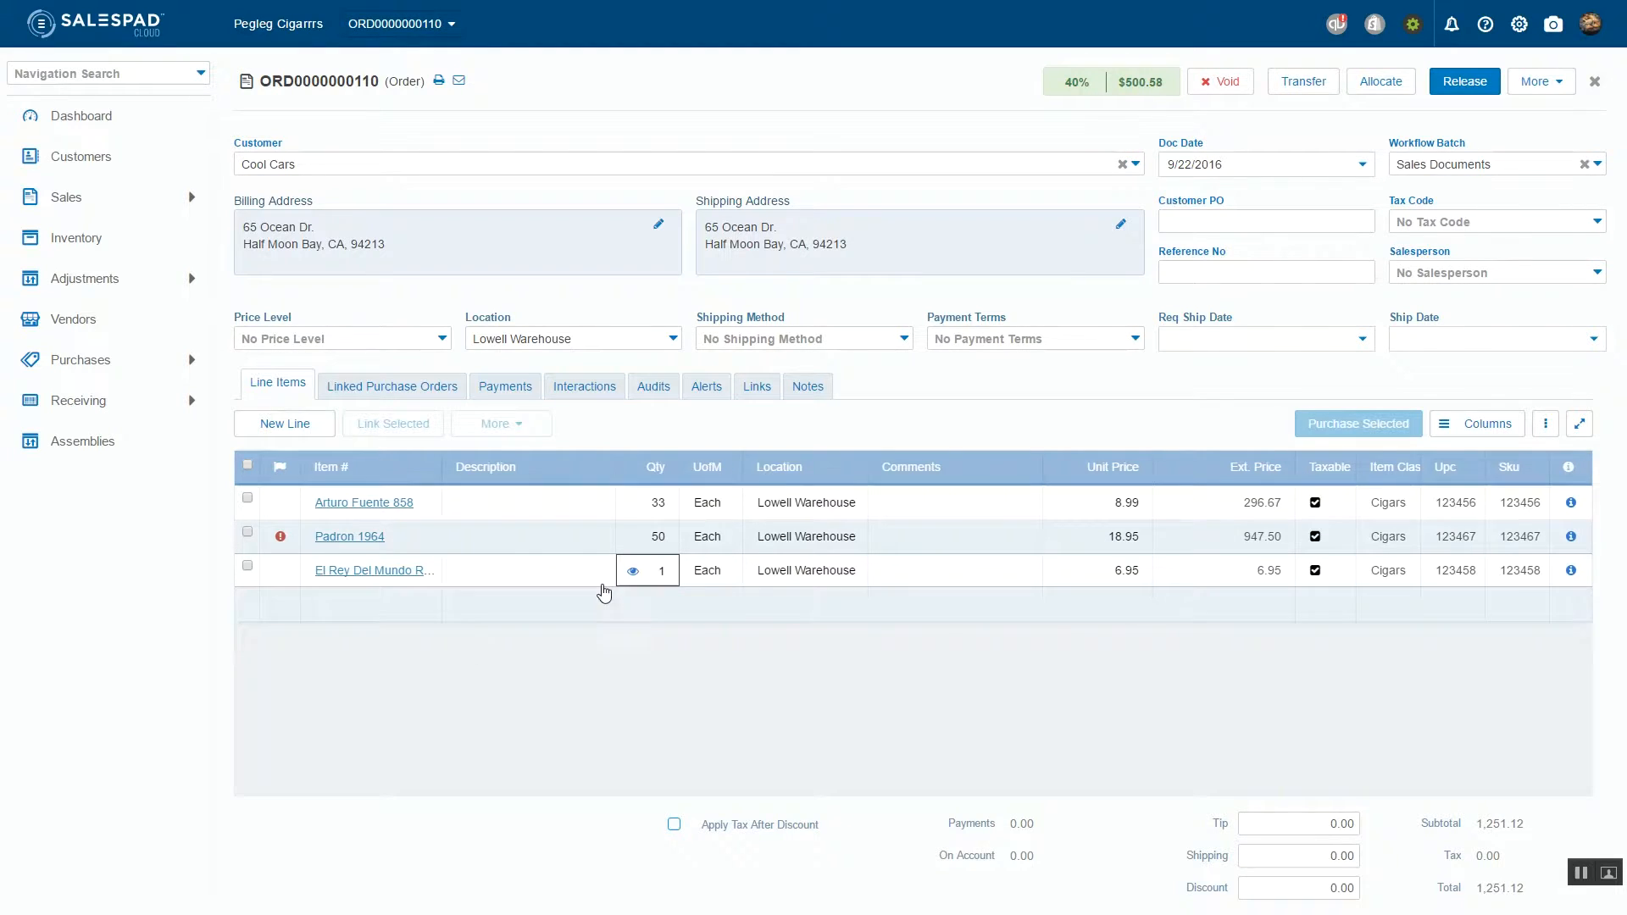
left_click(663, 573)
type("35")
key("Return")
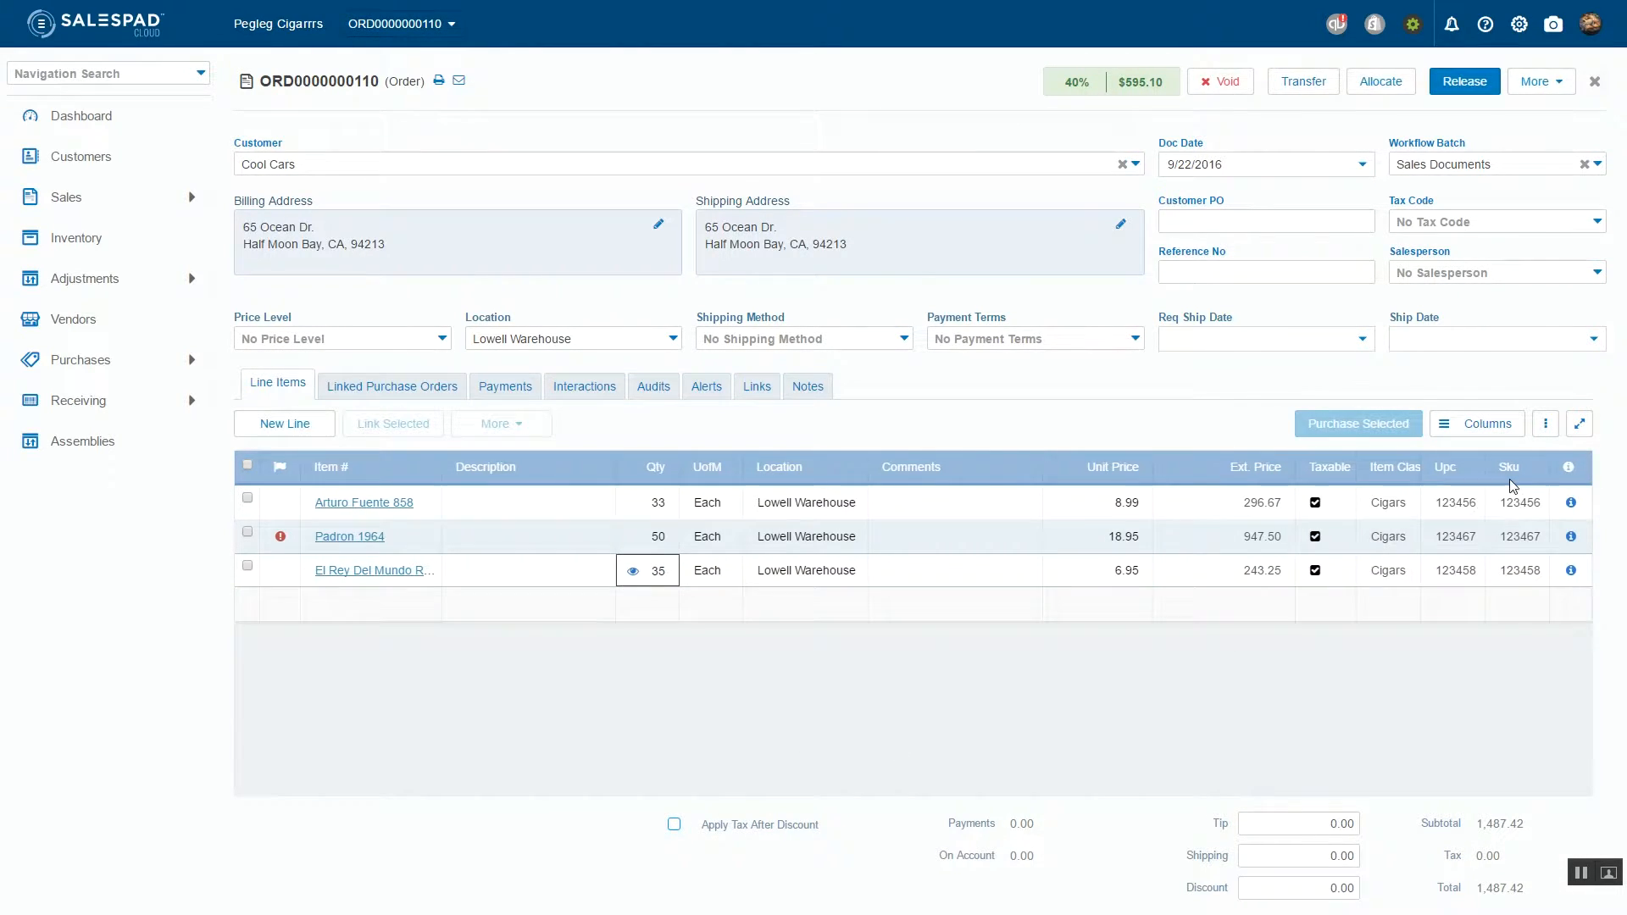
Add the Dropship and Backordered columns to the sales order's line item grid
left_click(1452, 439)
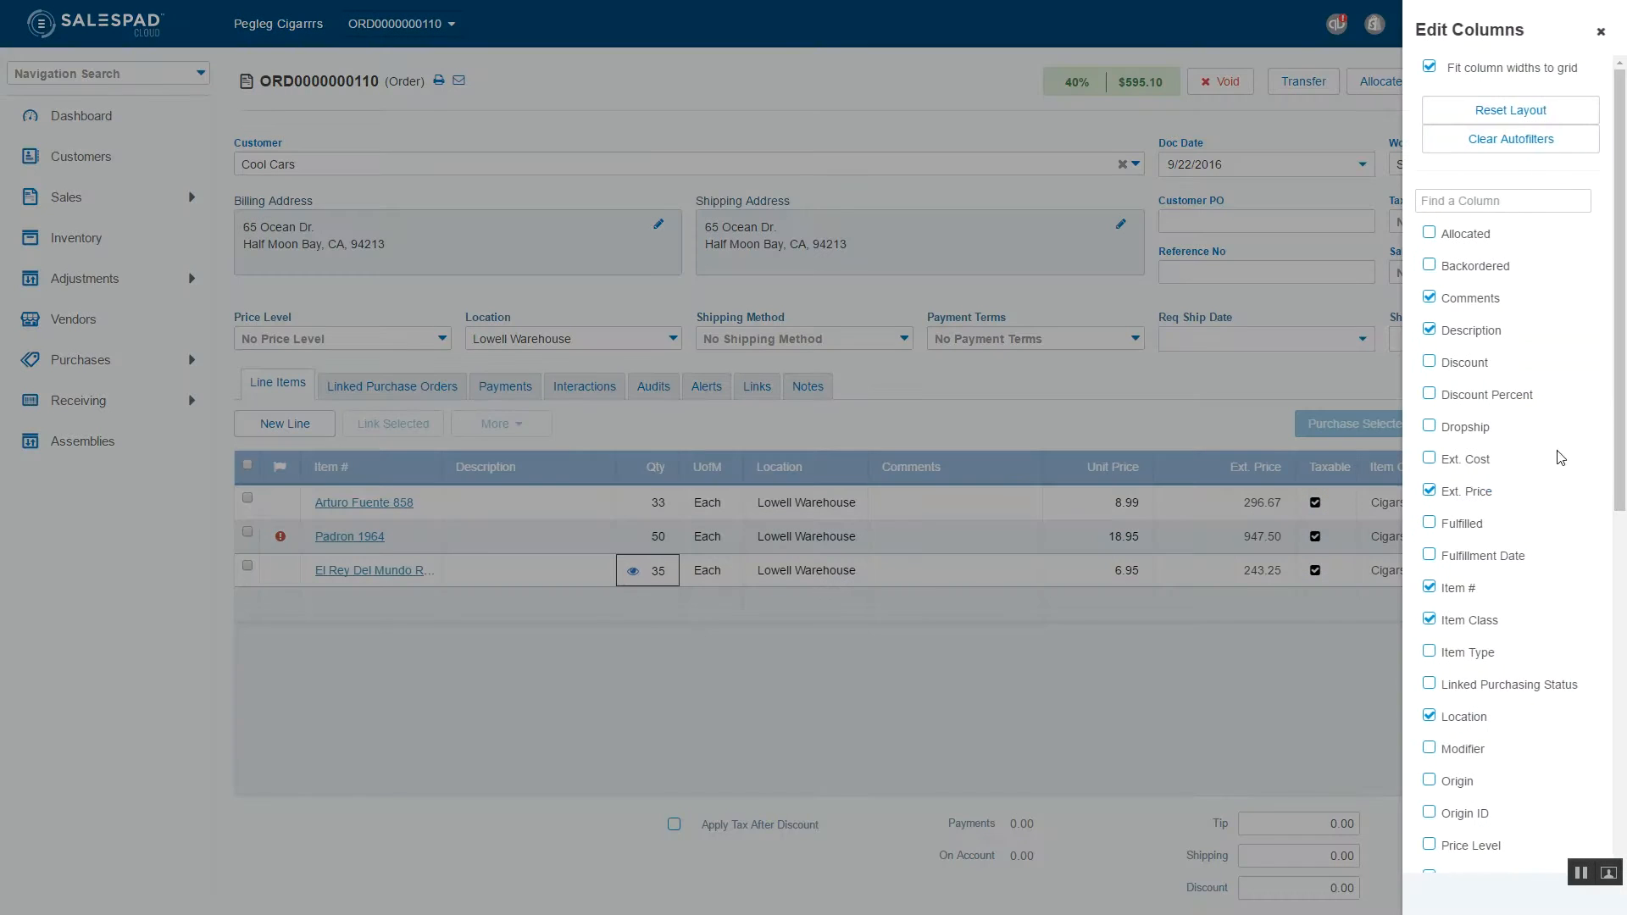
left_click(1430, 427)
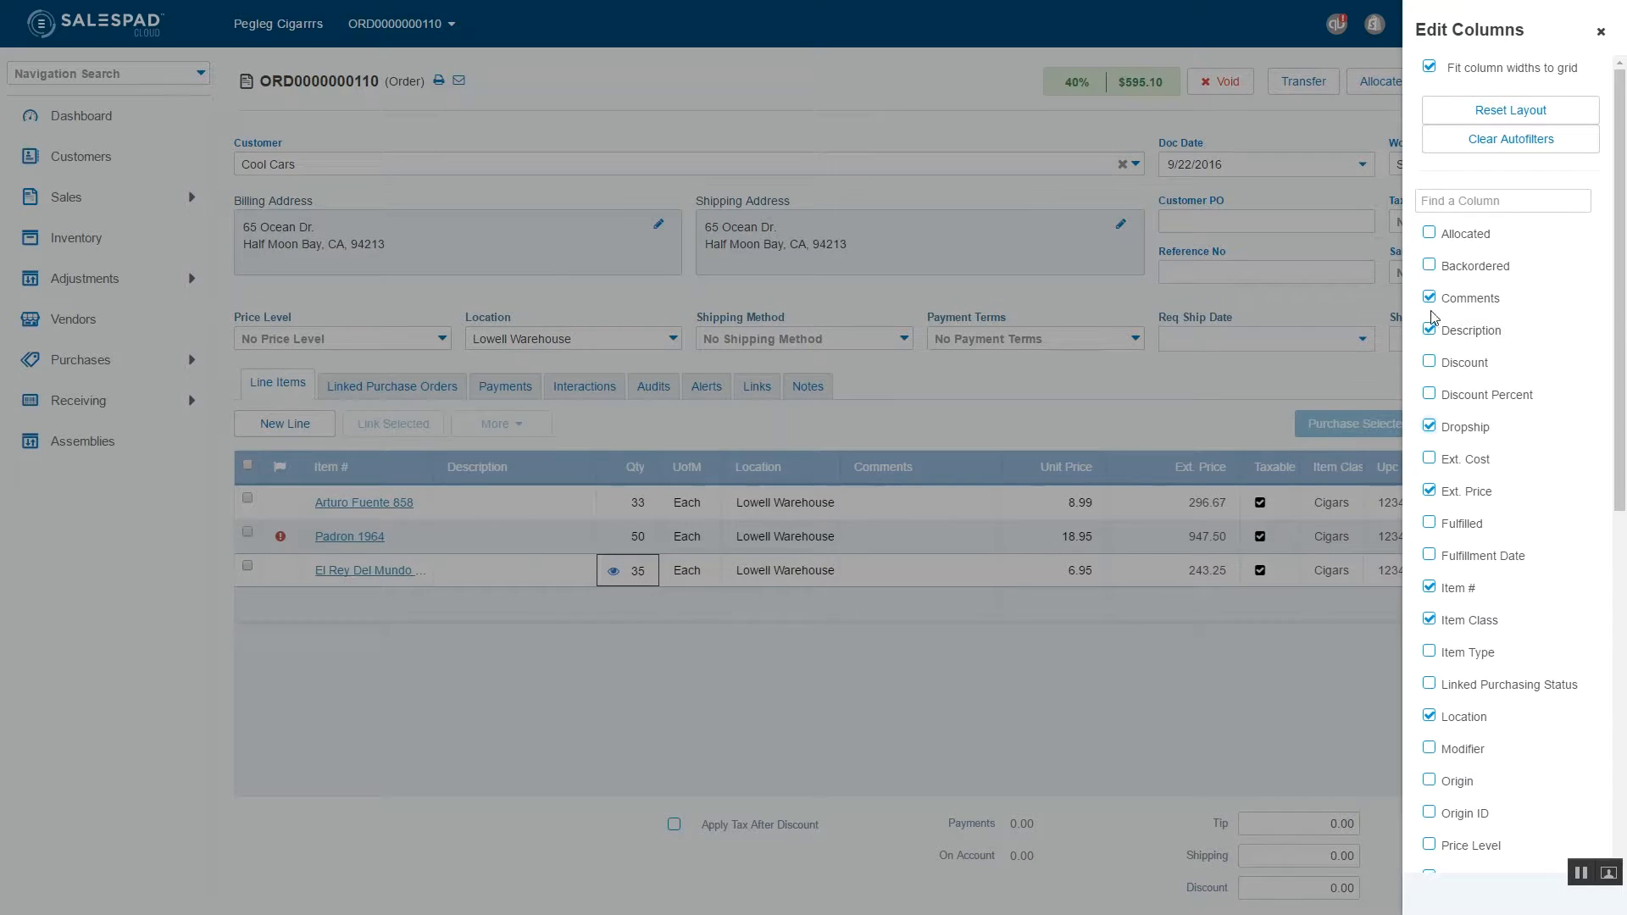
left_click(1430, 268)
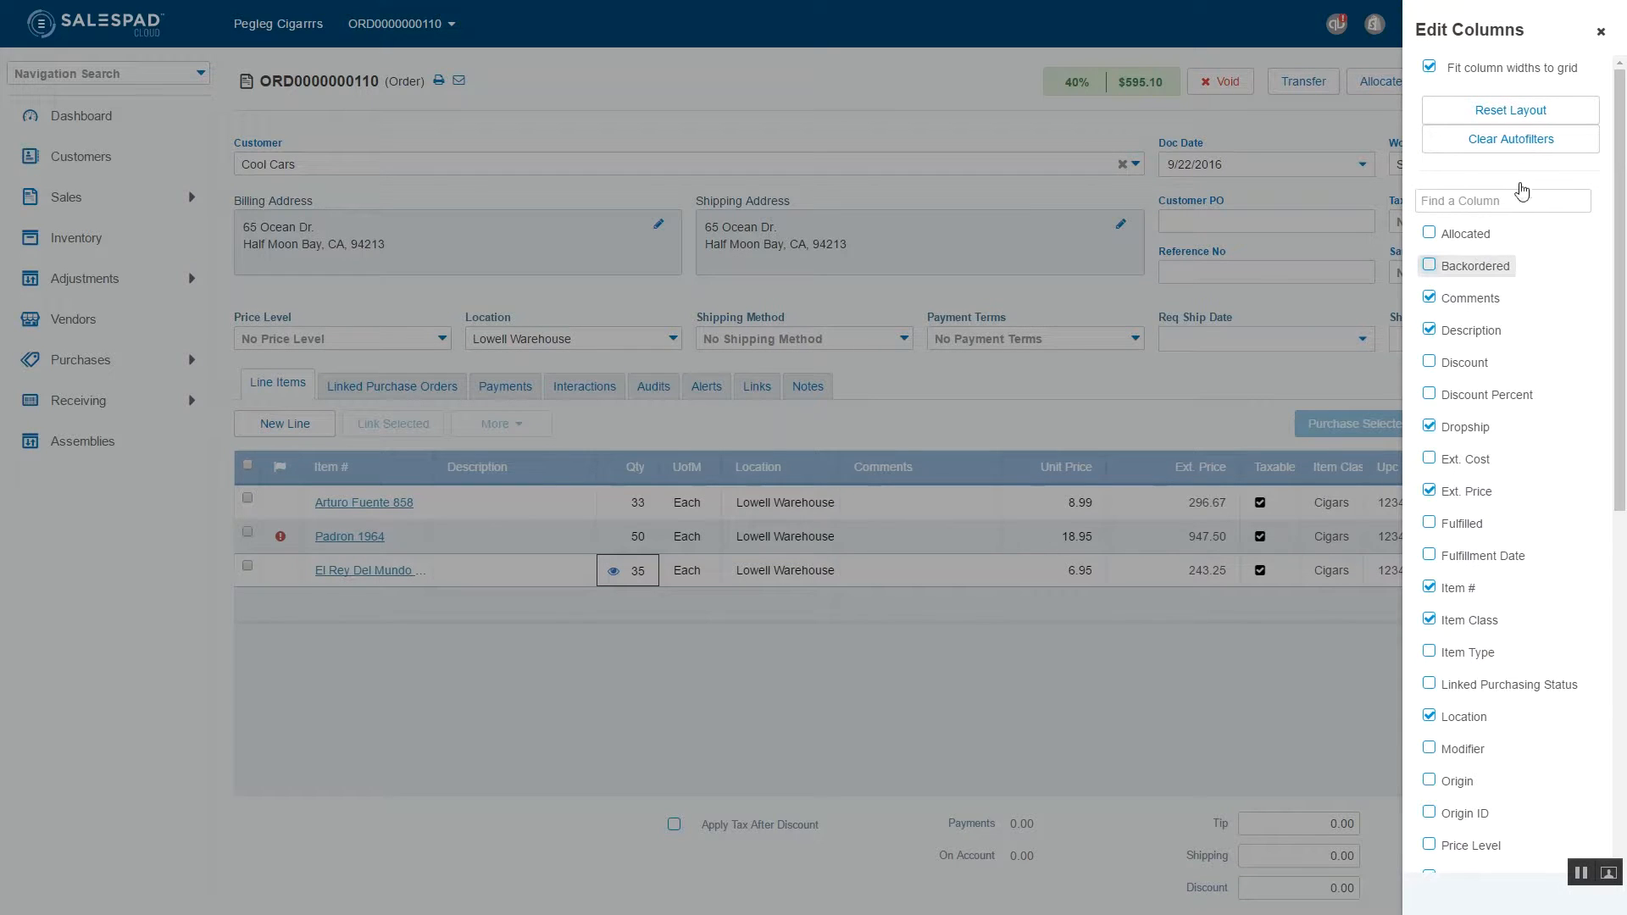
left_click(1600, 32)
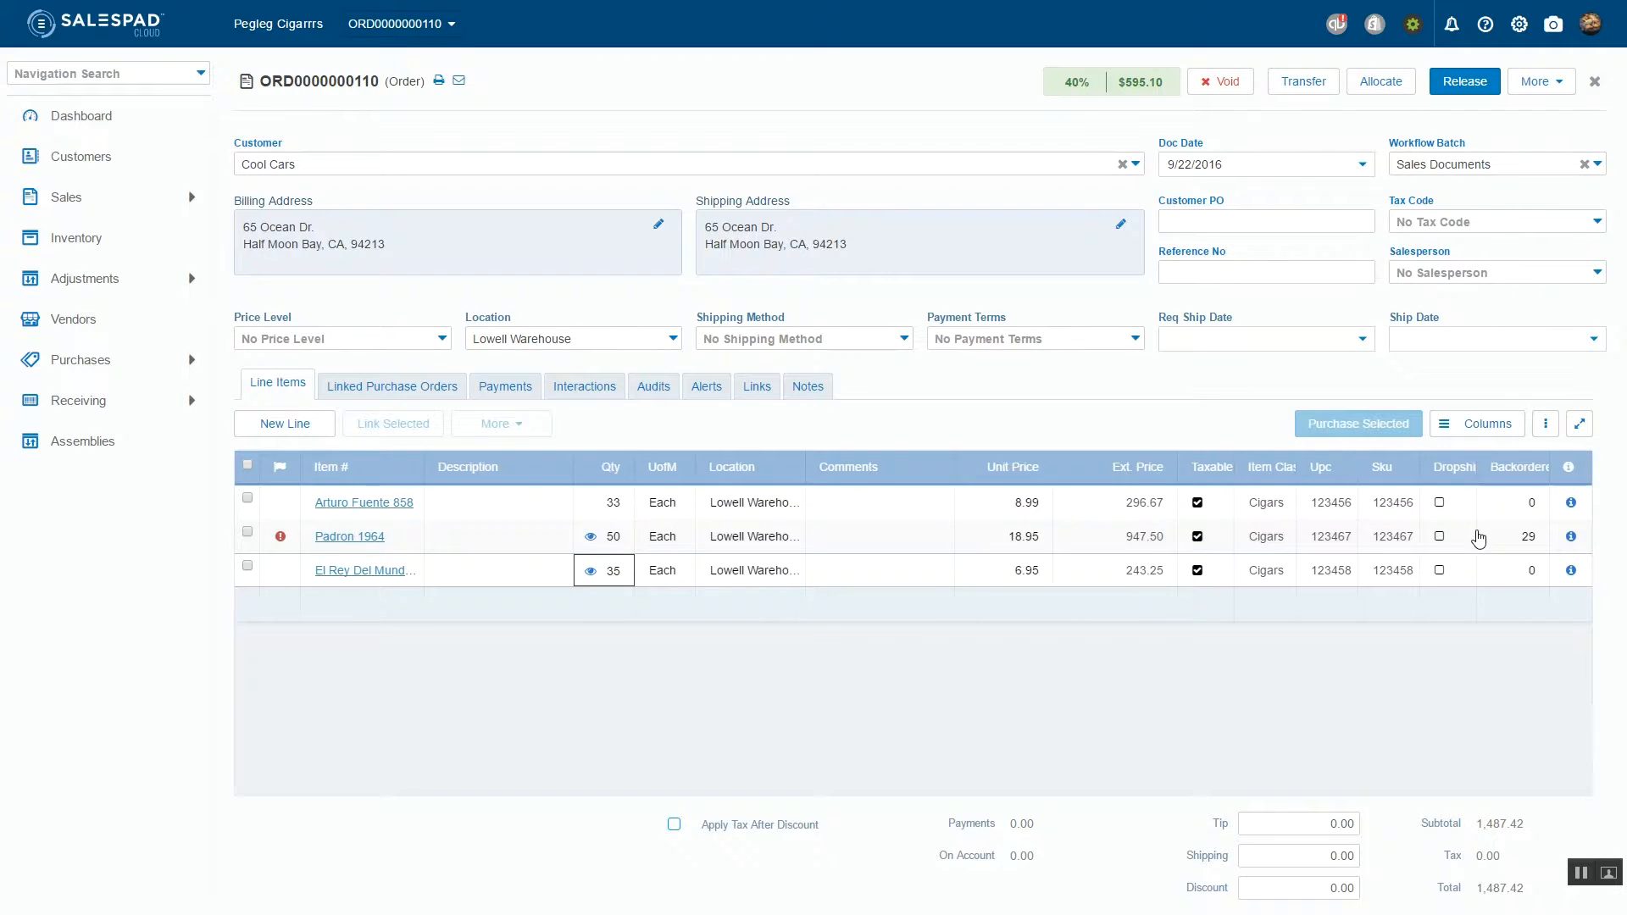
Review the Padron 1964 line's stock details and create a purchase order from that line, dated 9/22/2016
left_click(1571, 537)
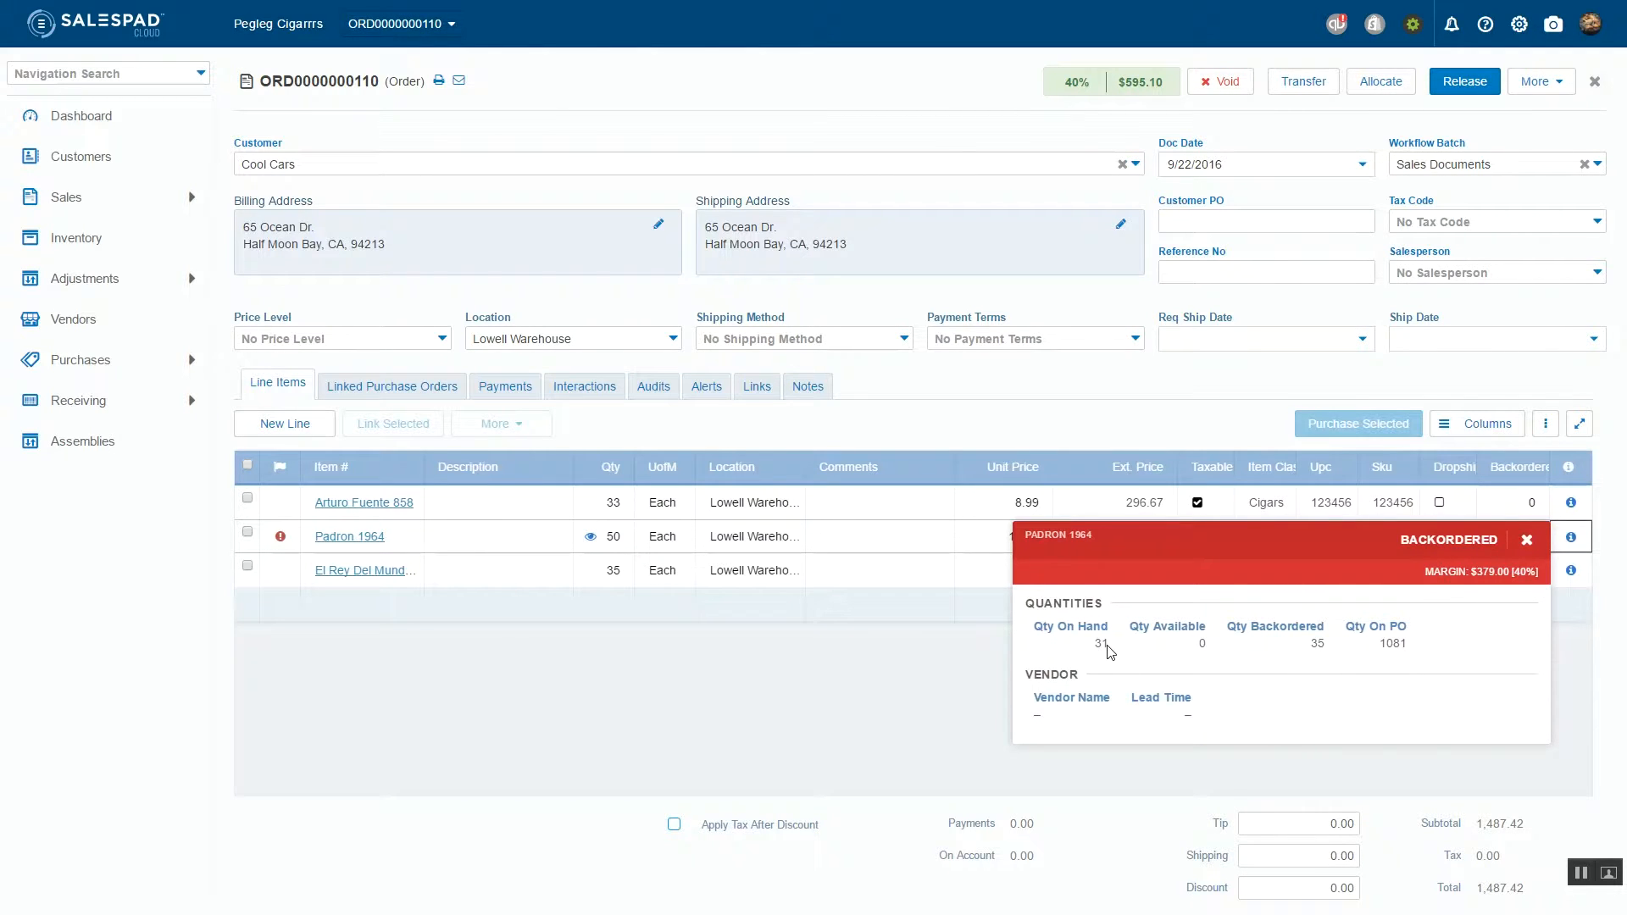
left_click(1527, 540)
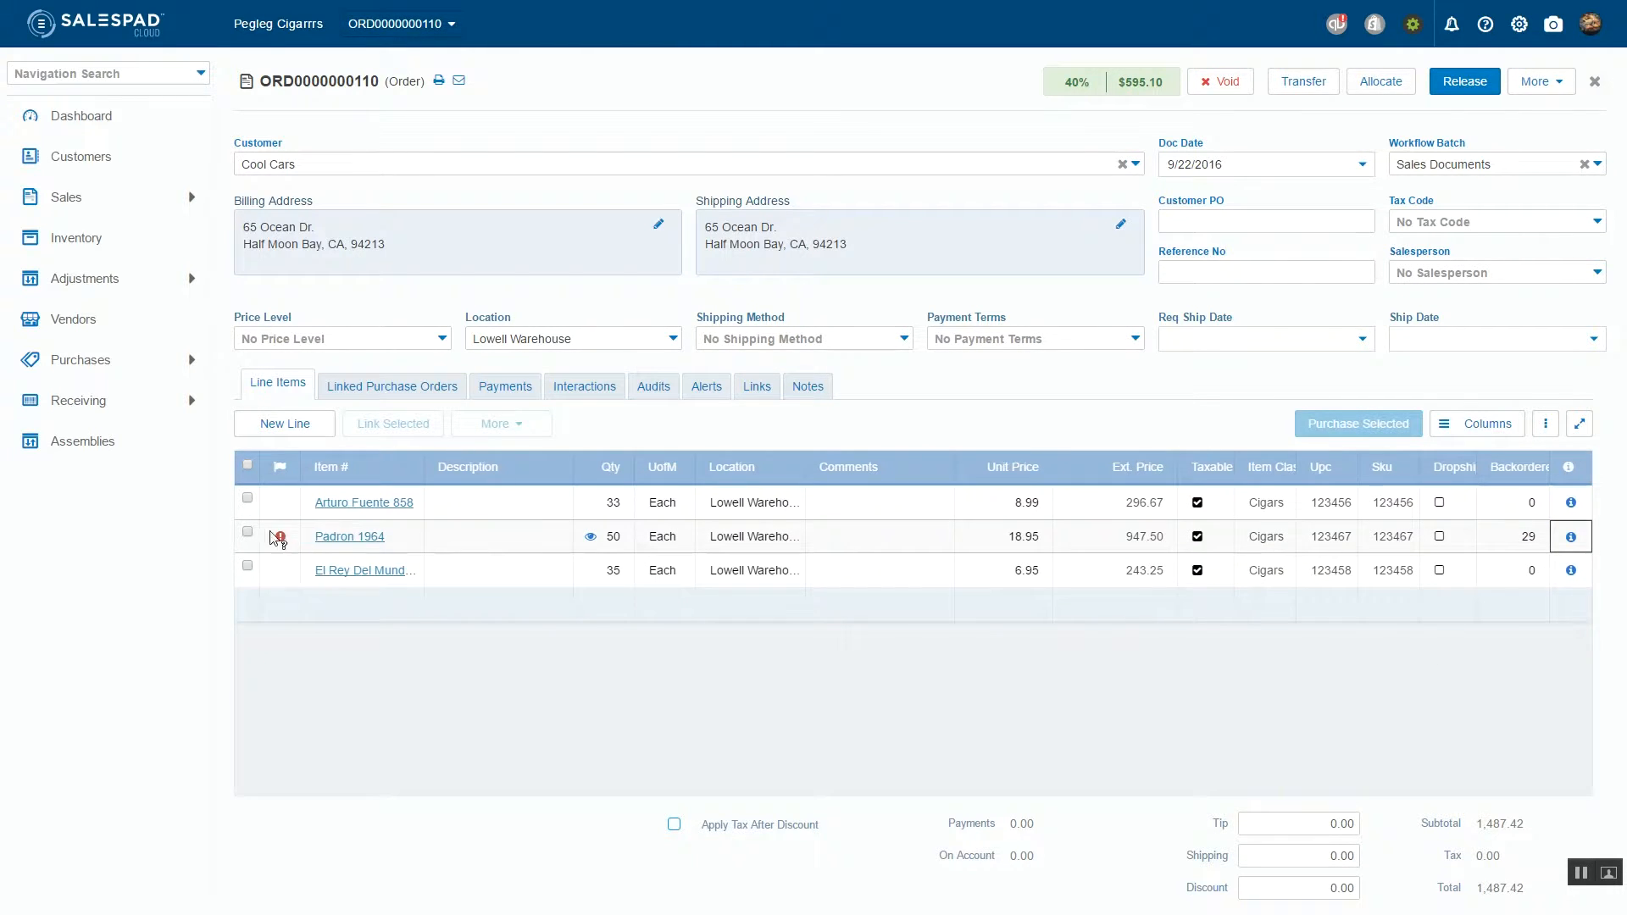
left_click(247, 533)
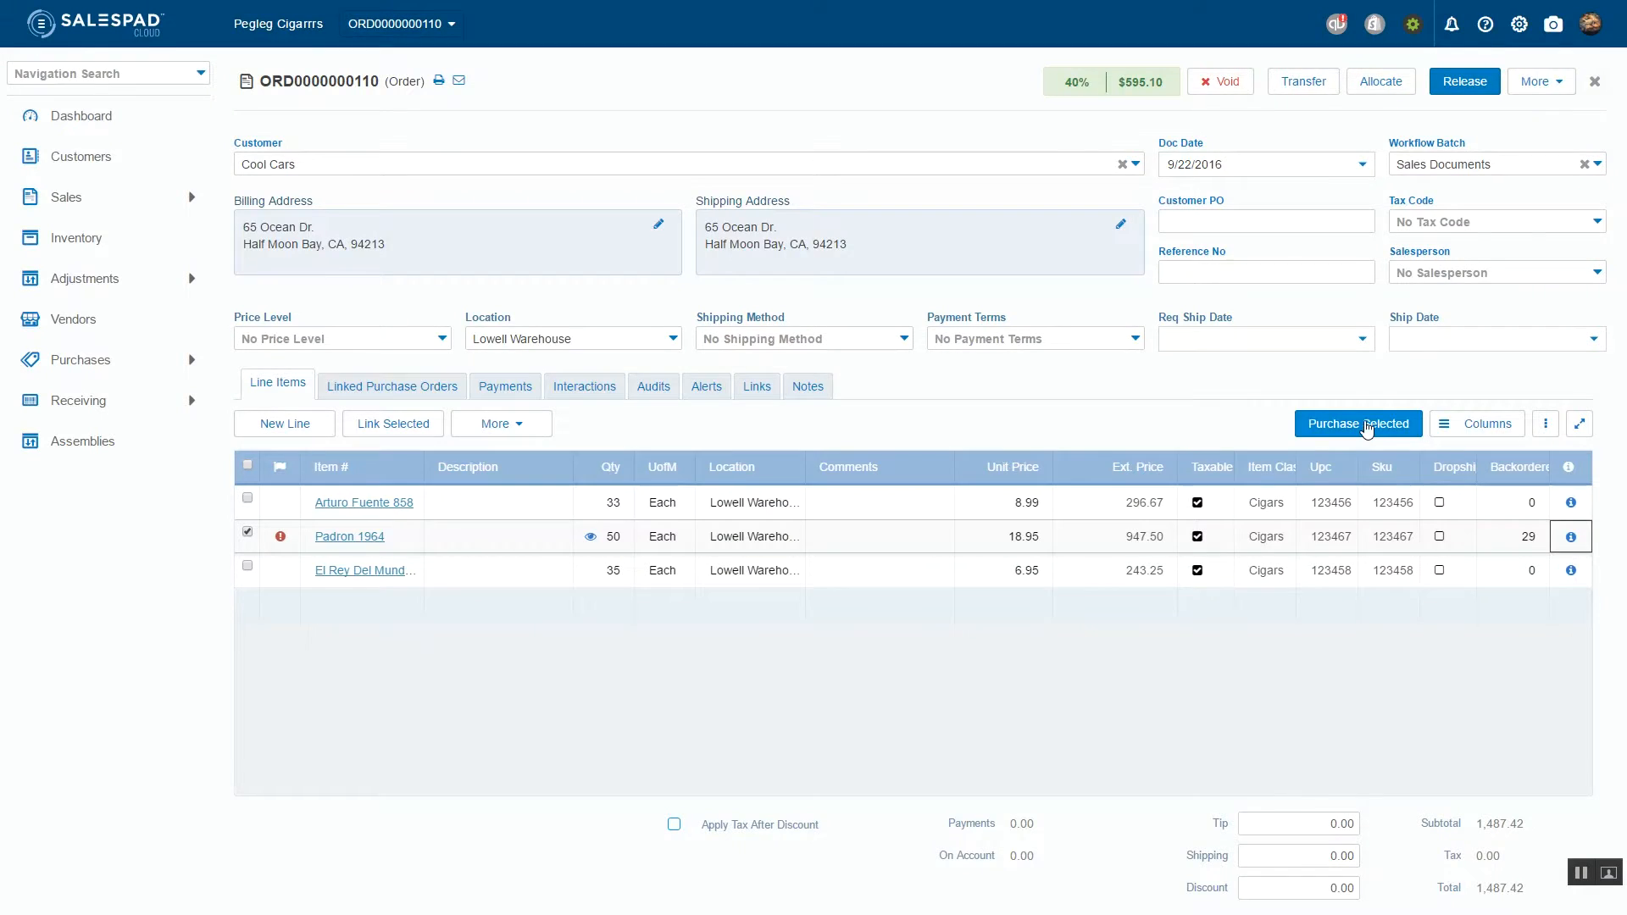
left_click(1366, 424)
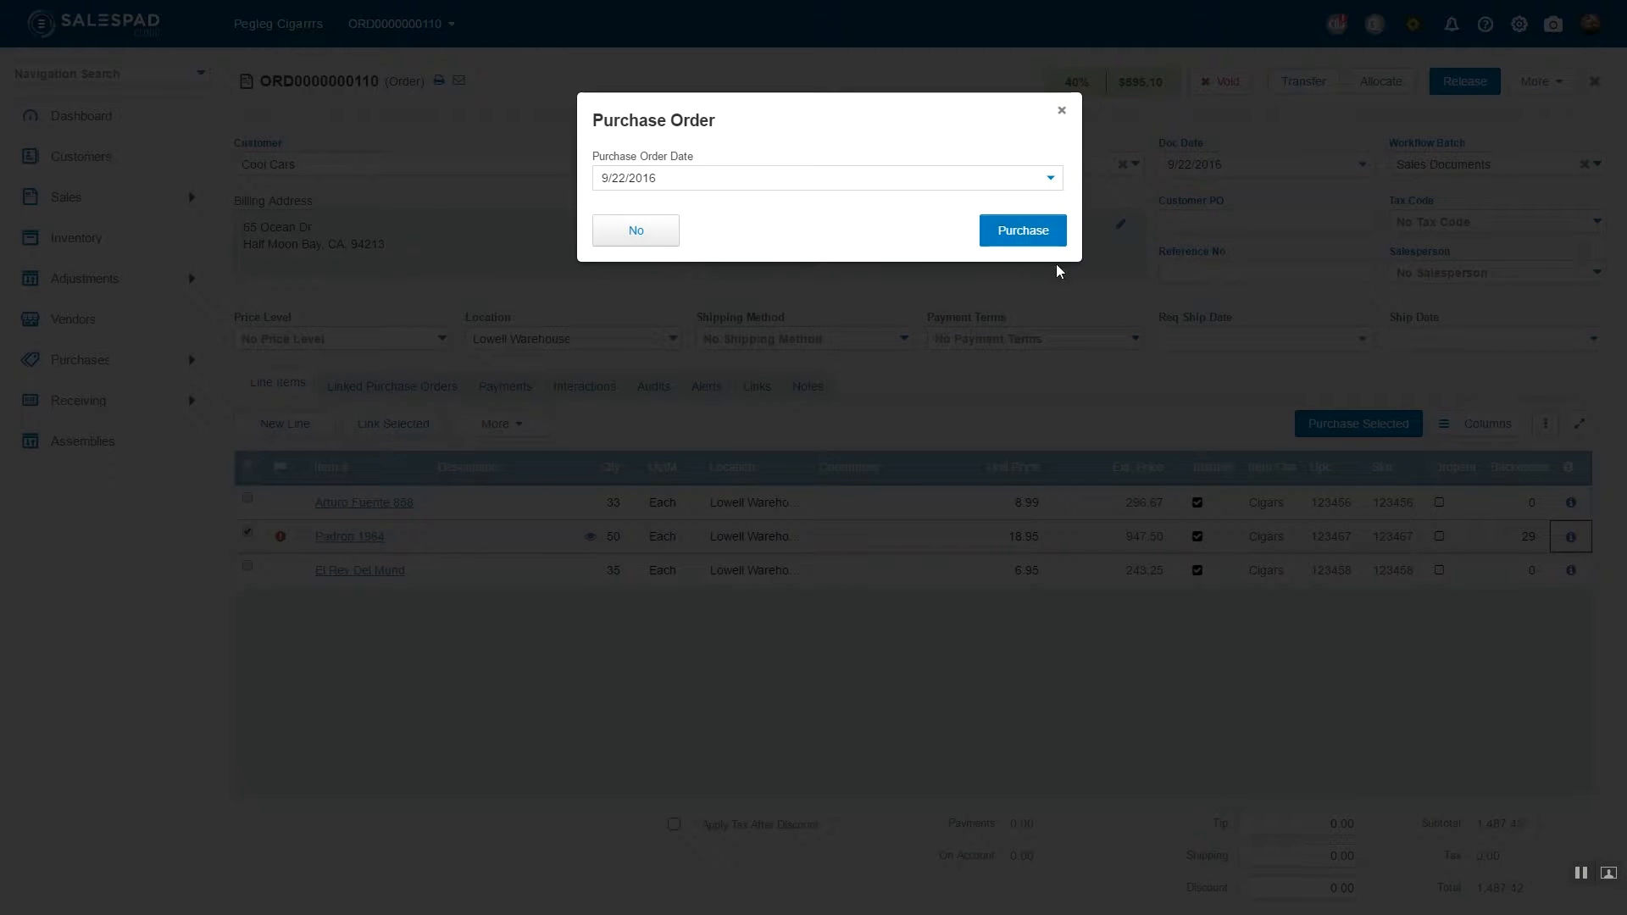
left_click(1034, 234)
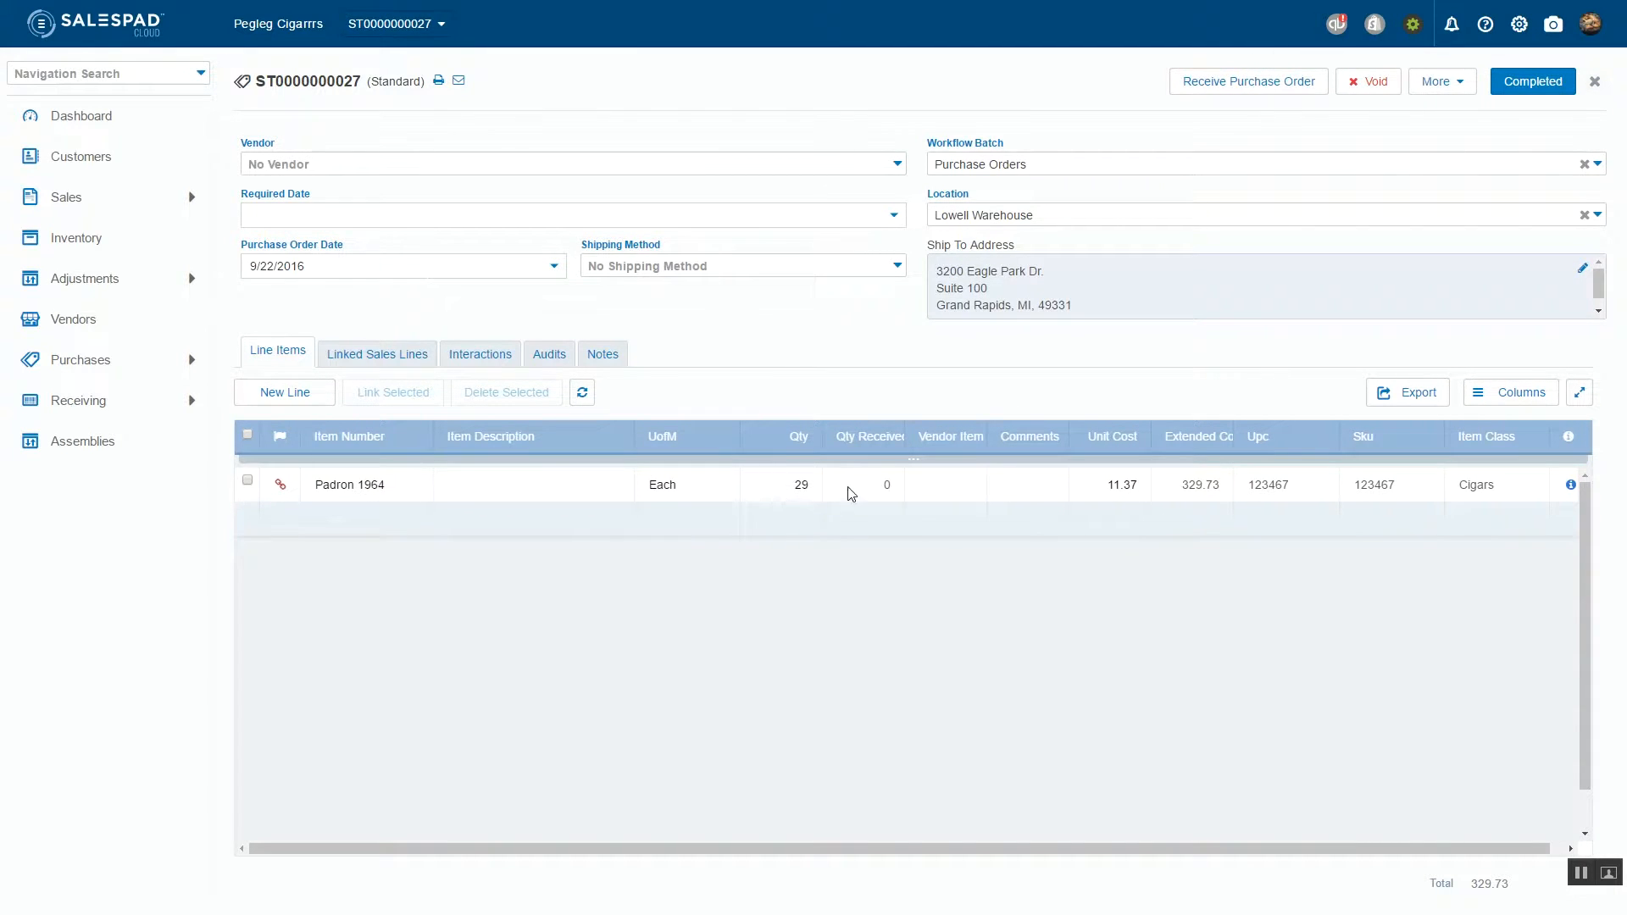
Set the purchase order's vendor to Cigar International and check the link flag and quantity on the Padron 1964 line
left_click(903, 169)
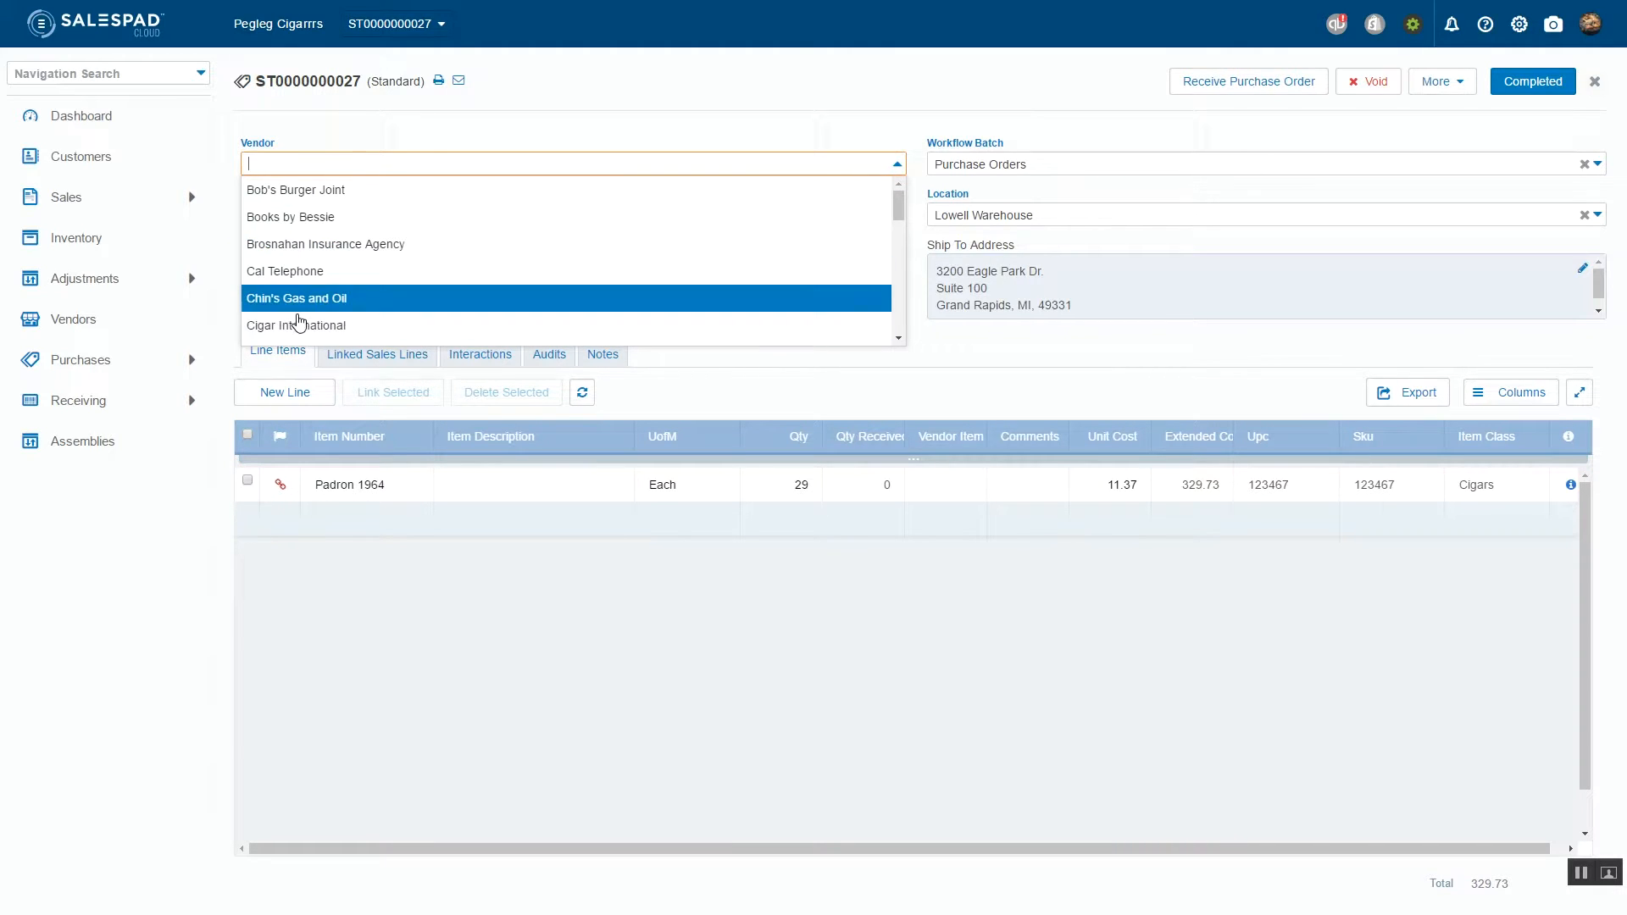
left_click(345, 323)
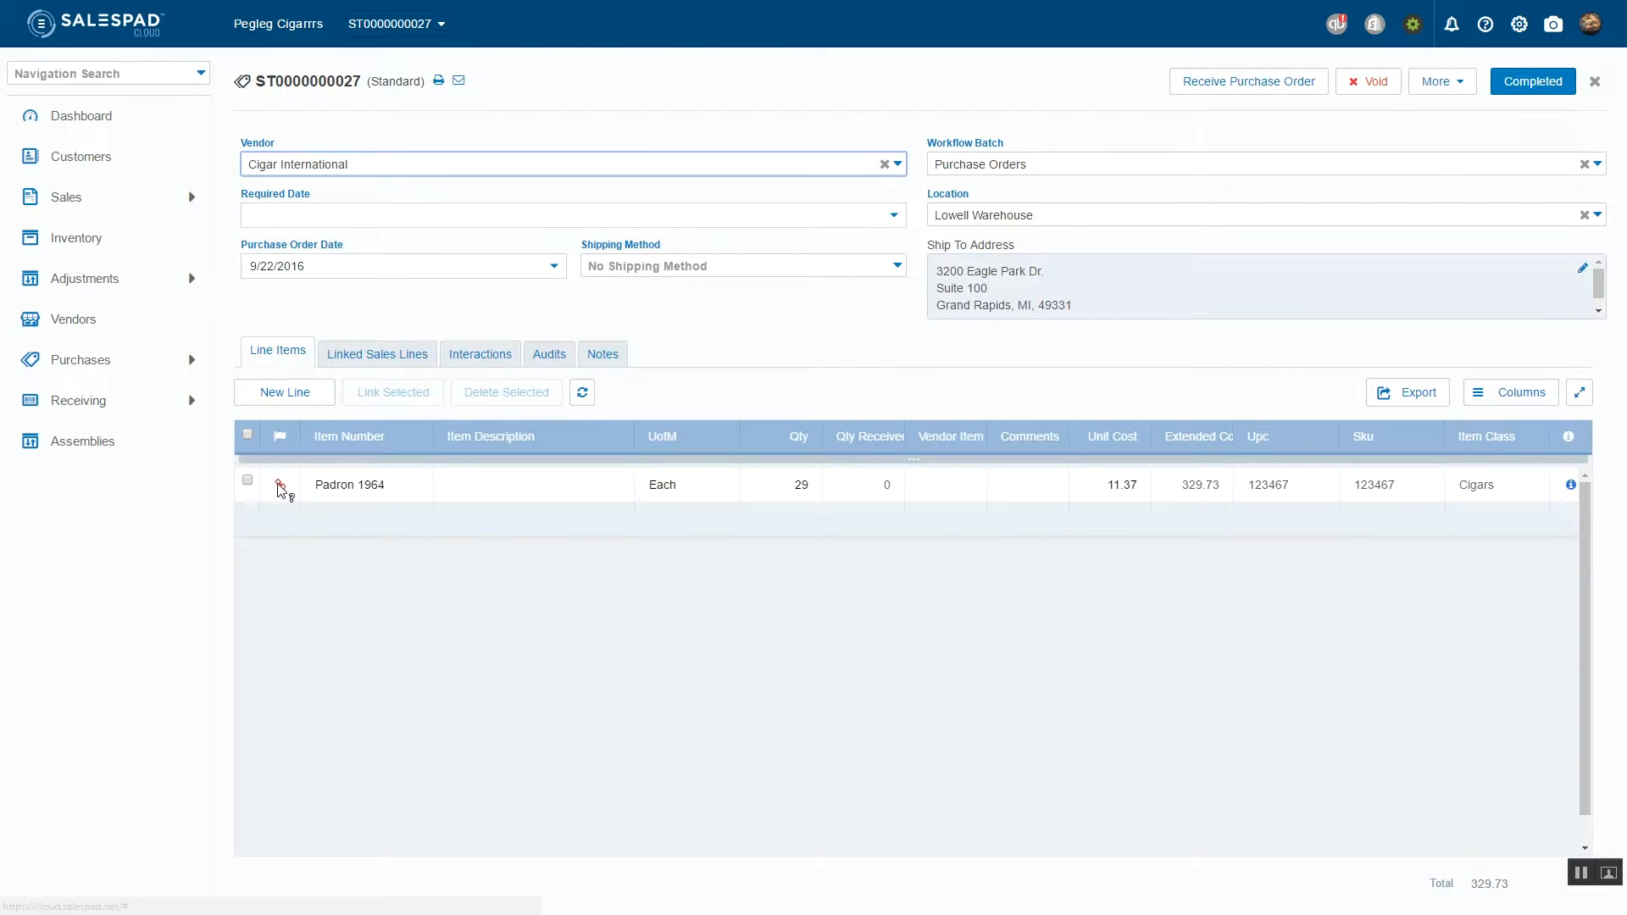
mouse_move(286, 490)
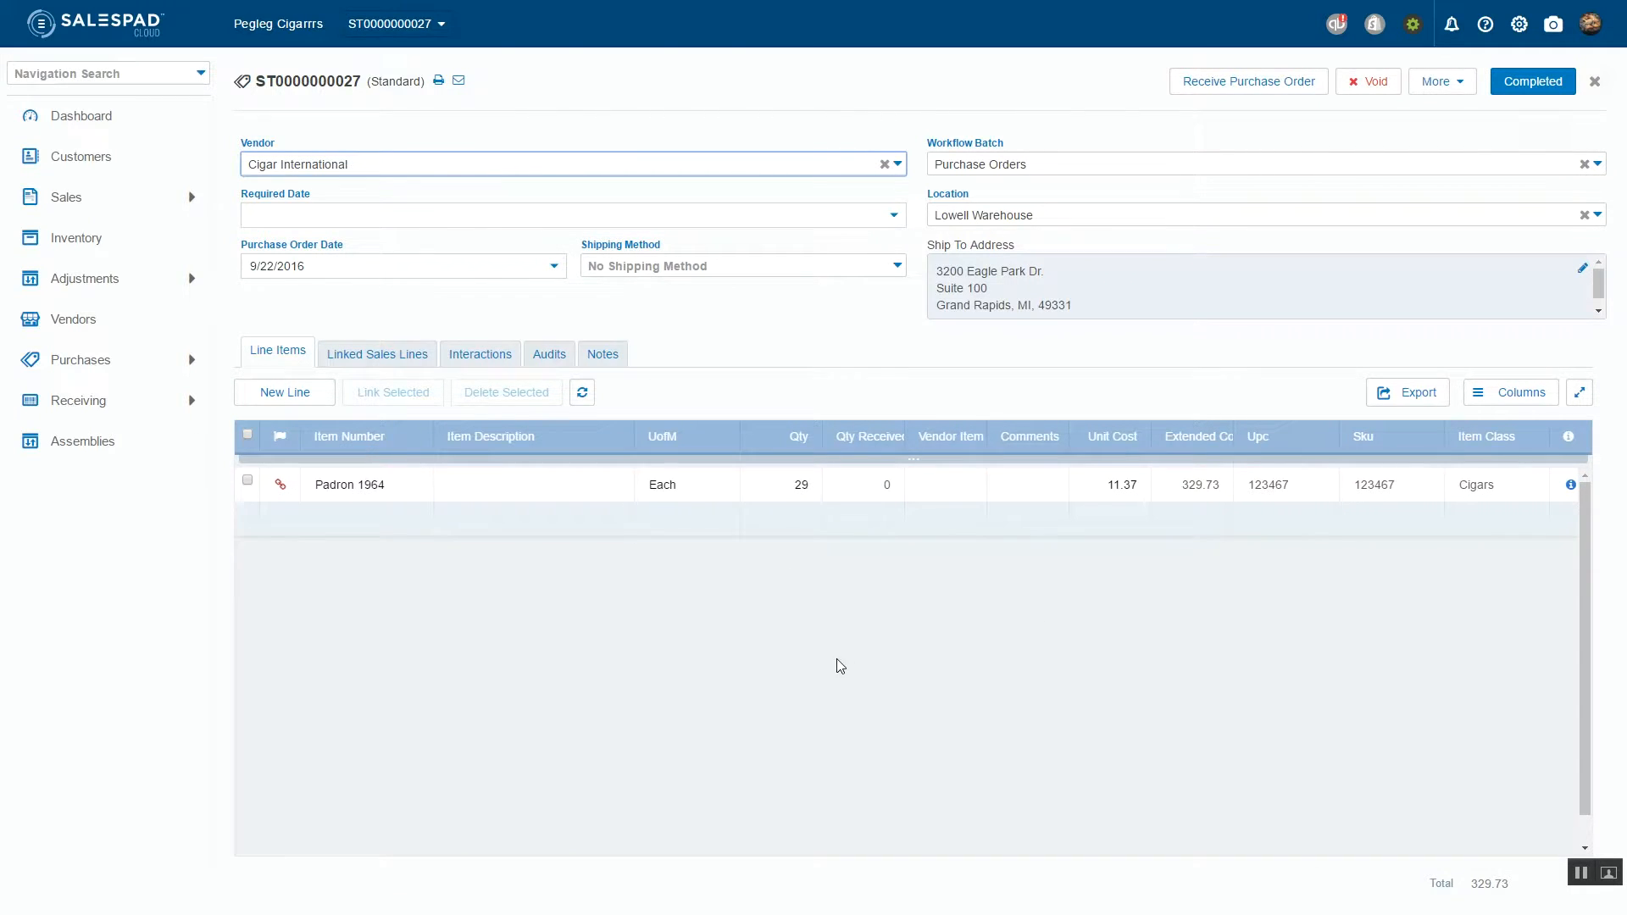
left_click(789, 490)
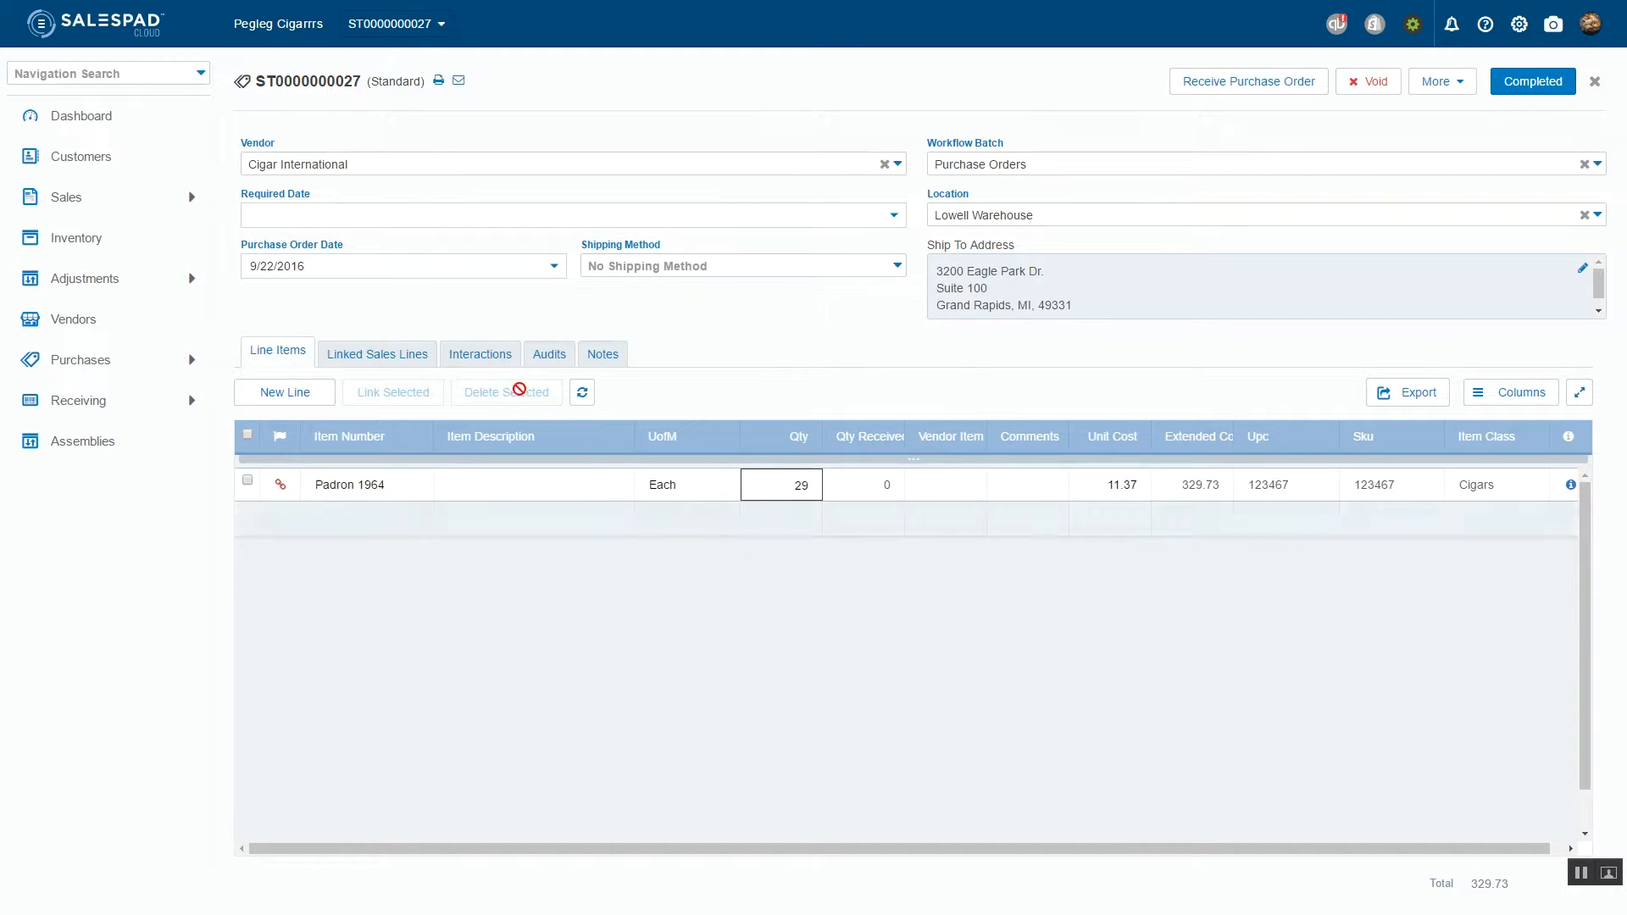
Open the originating sales order from the purchase order's linked sales lines
left_click(394, 360)
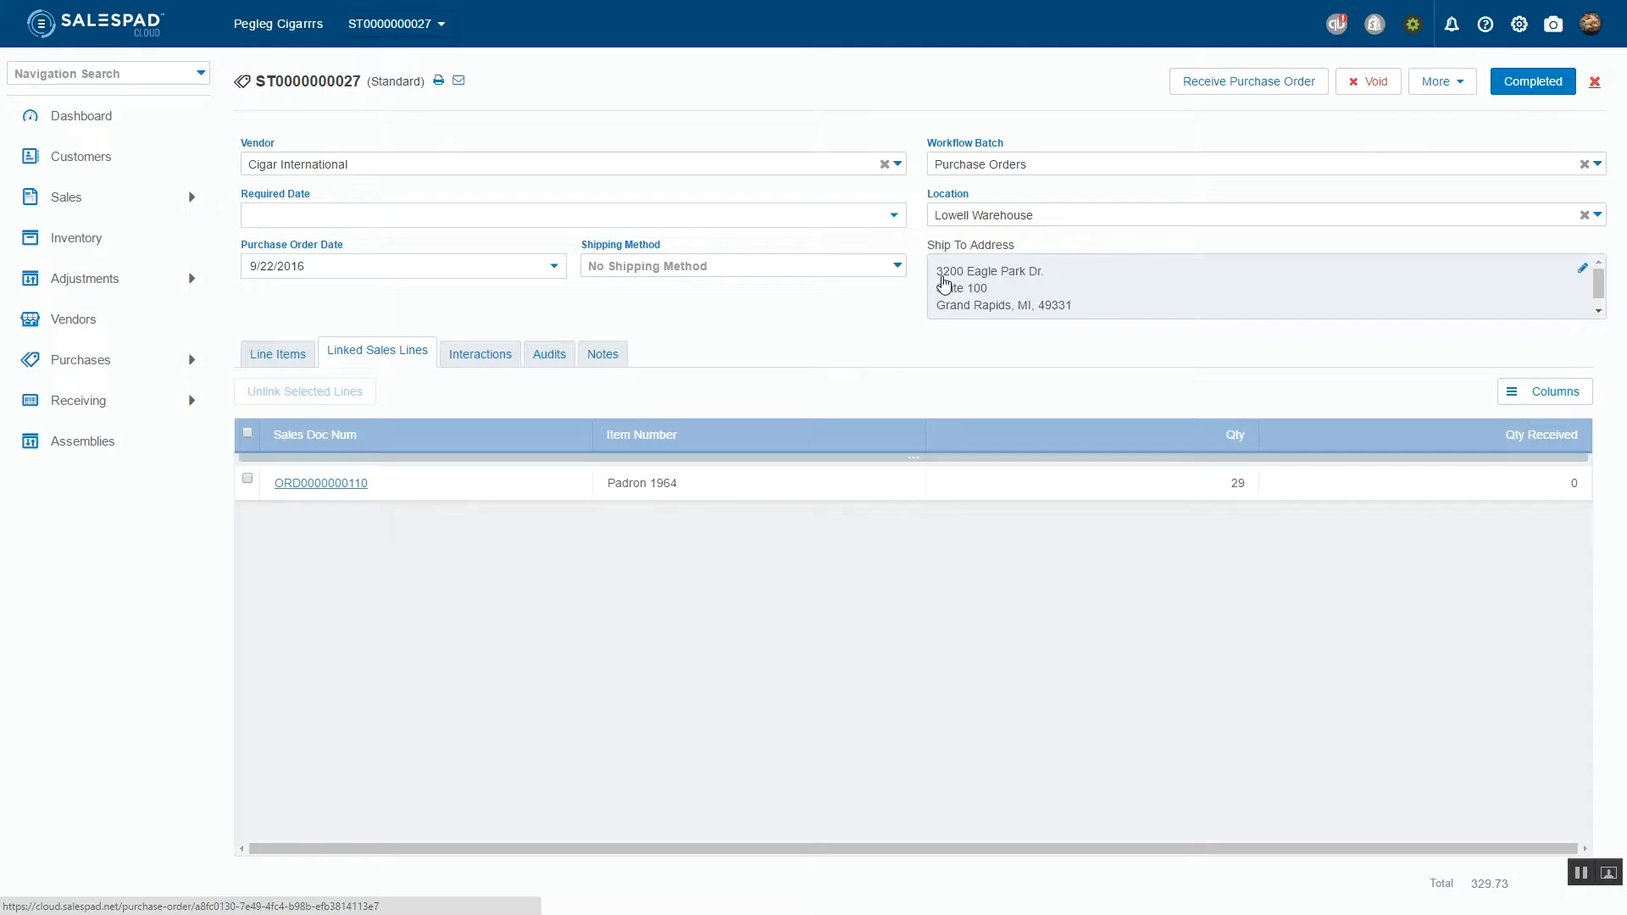
left_click(321, 483)
right_click(337, 560)
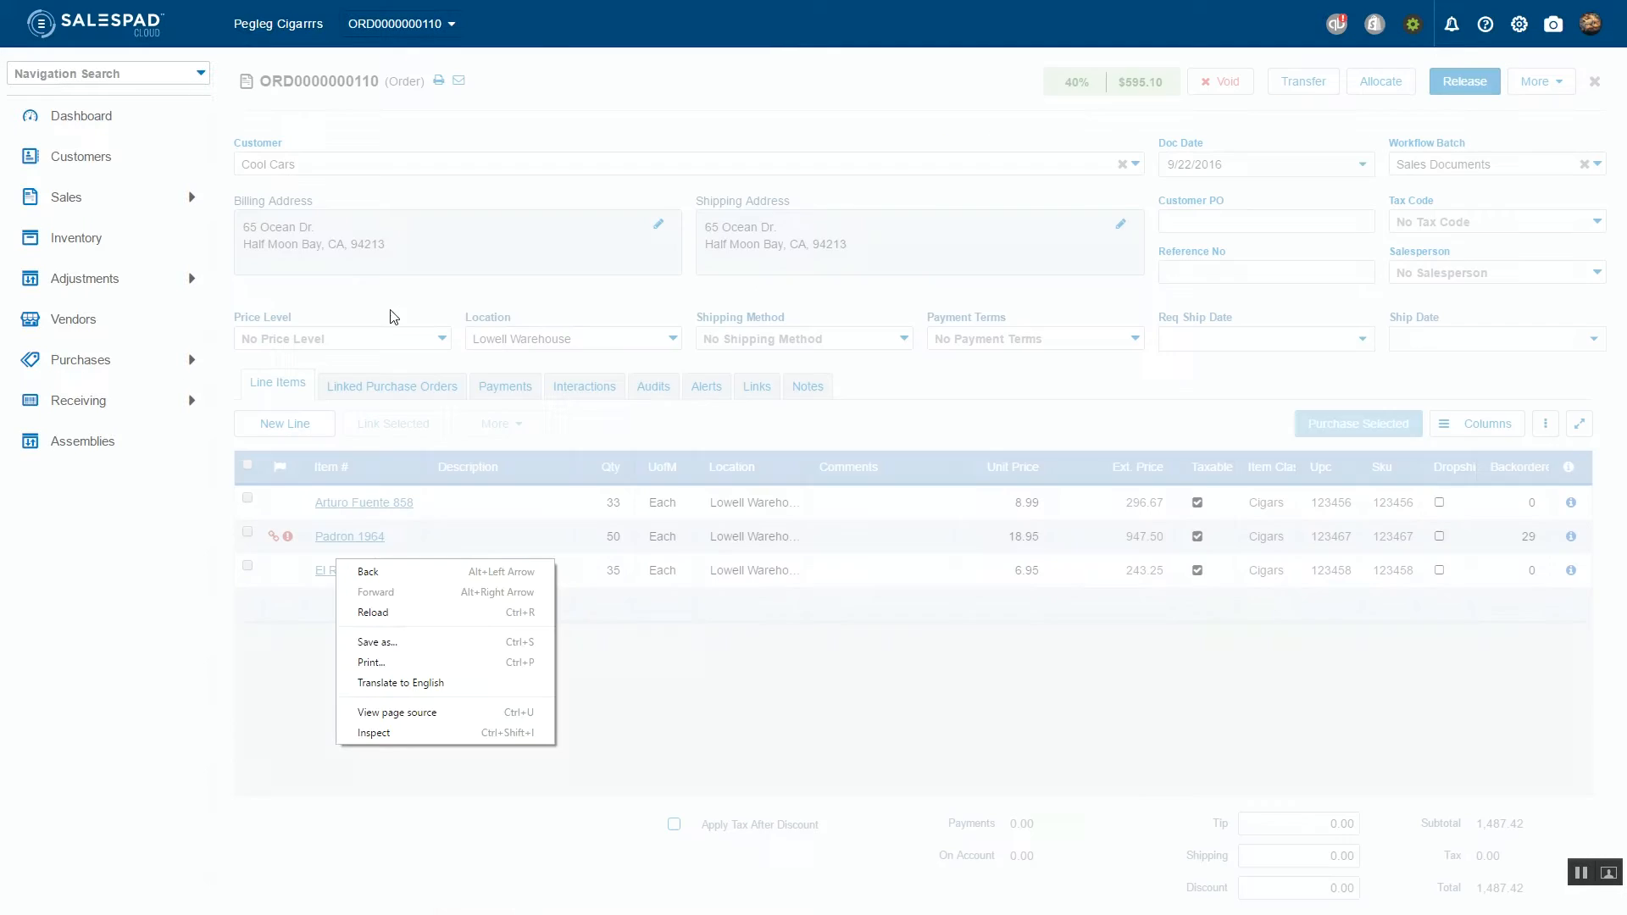
left_click(266, 712)
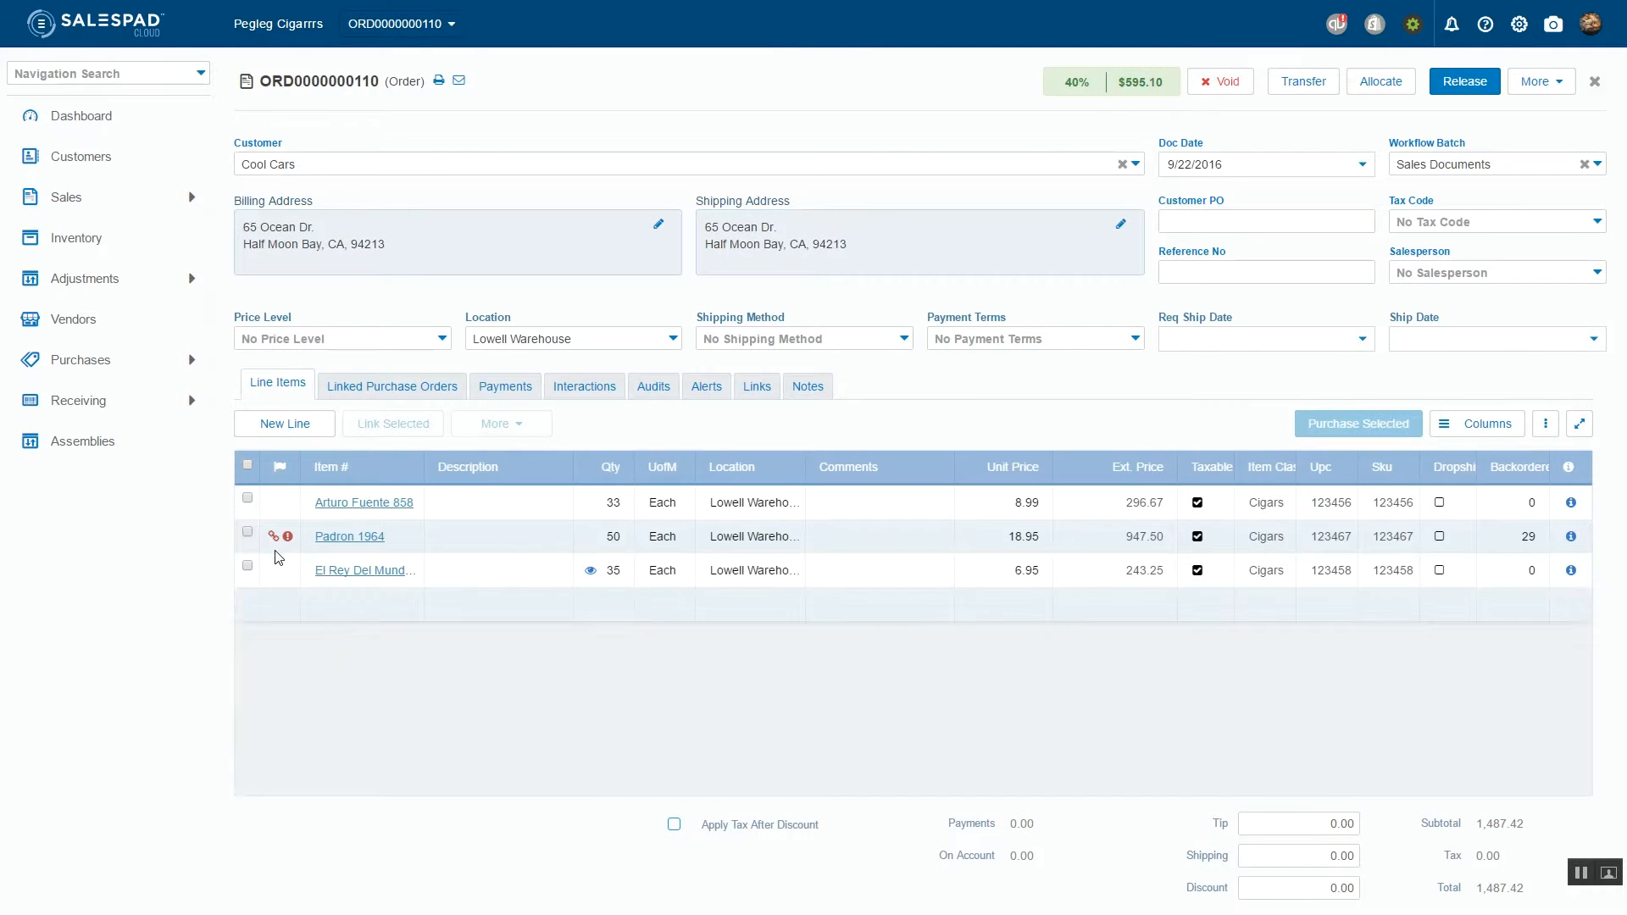
Check the Padron 1964 line's flags and the sales order's linked purchase orders, and return to the line items
mouse_move(278, 544)
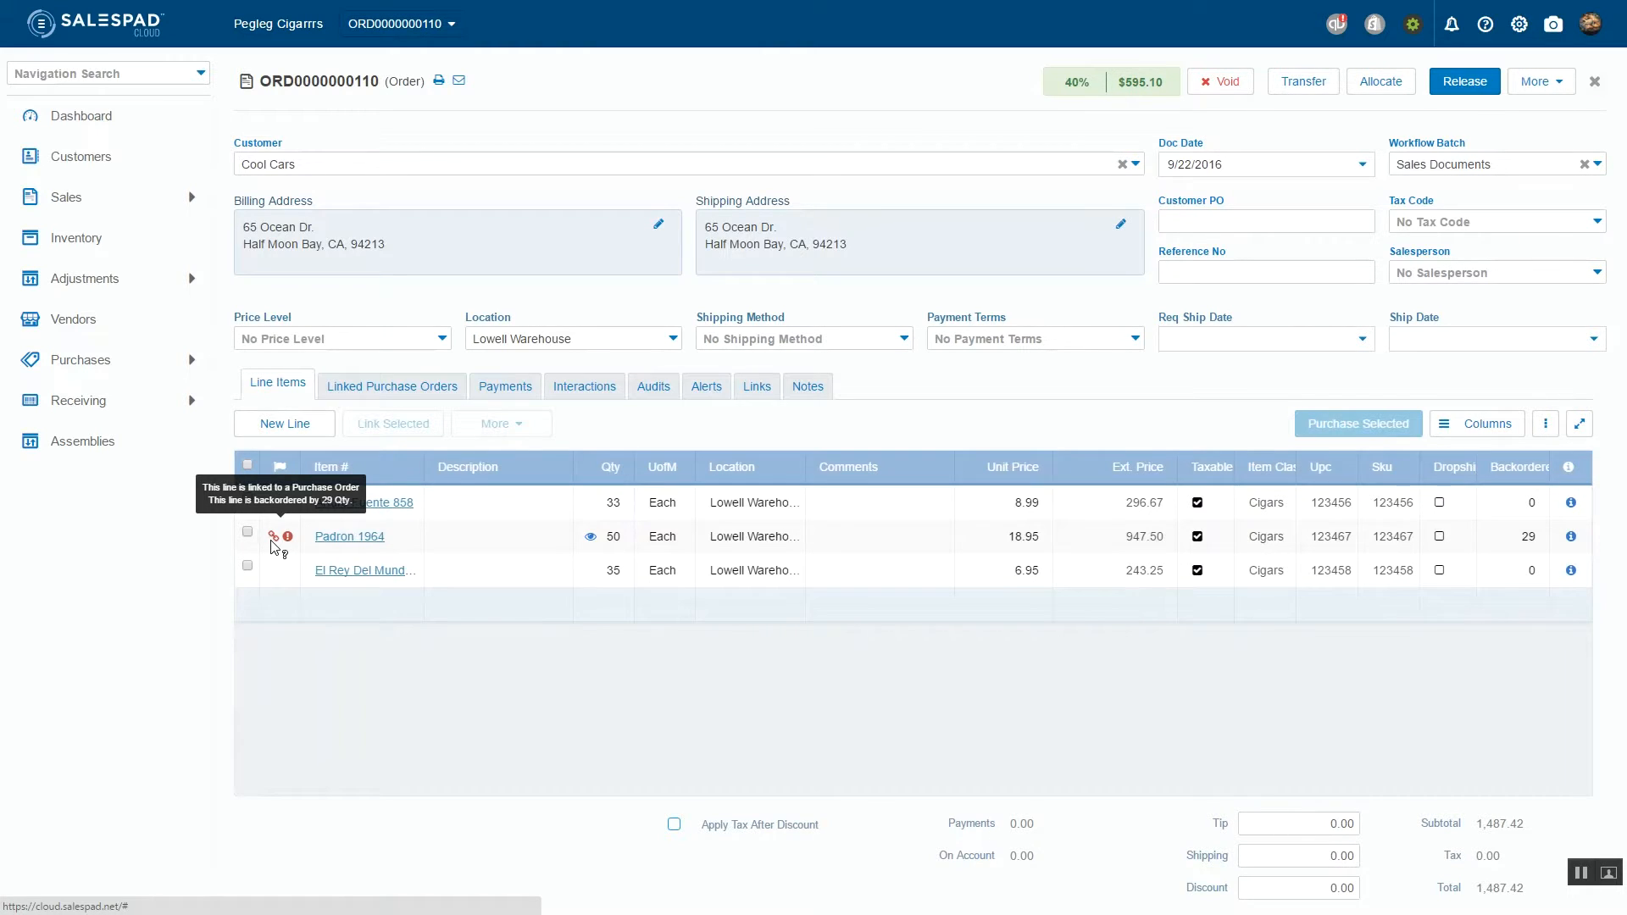
left_click(426, 392)
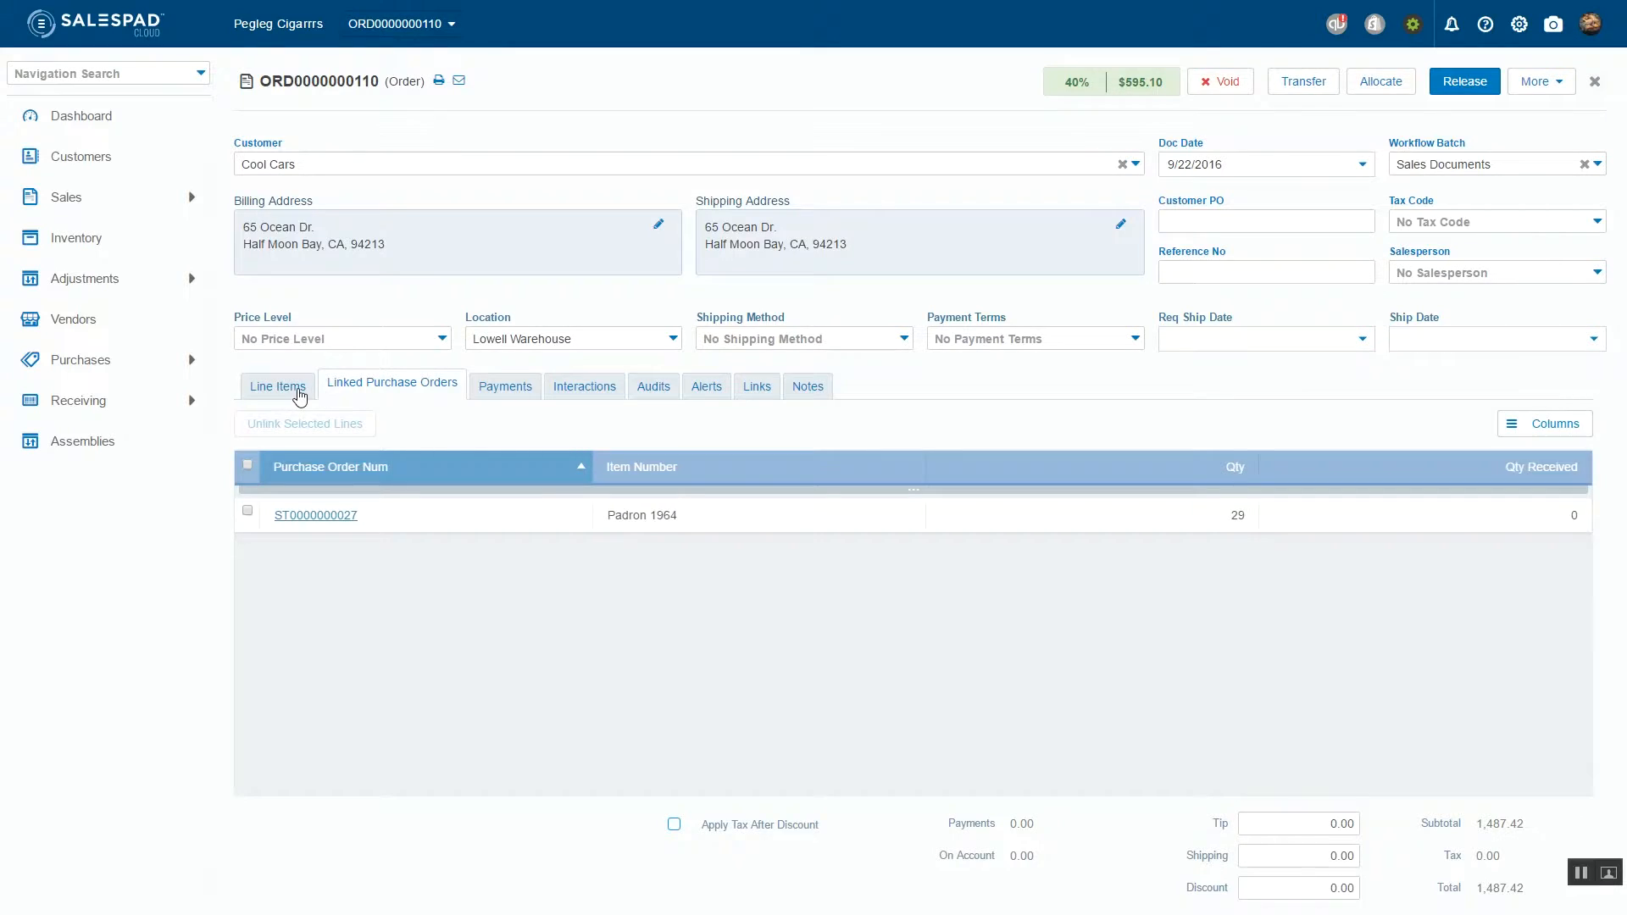
left_click(299, 395)
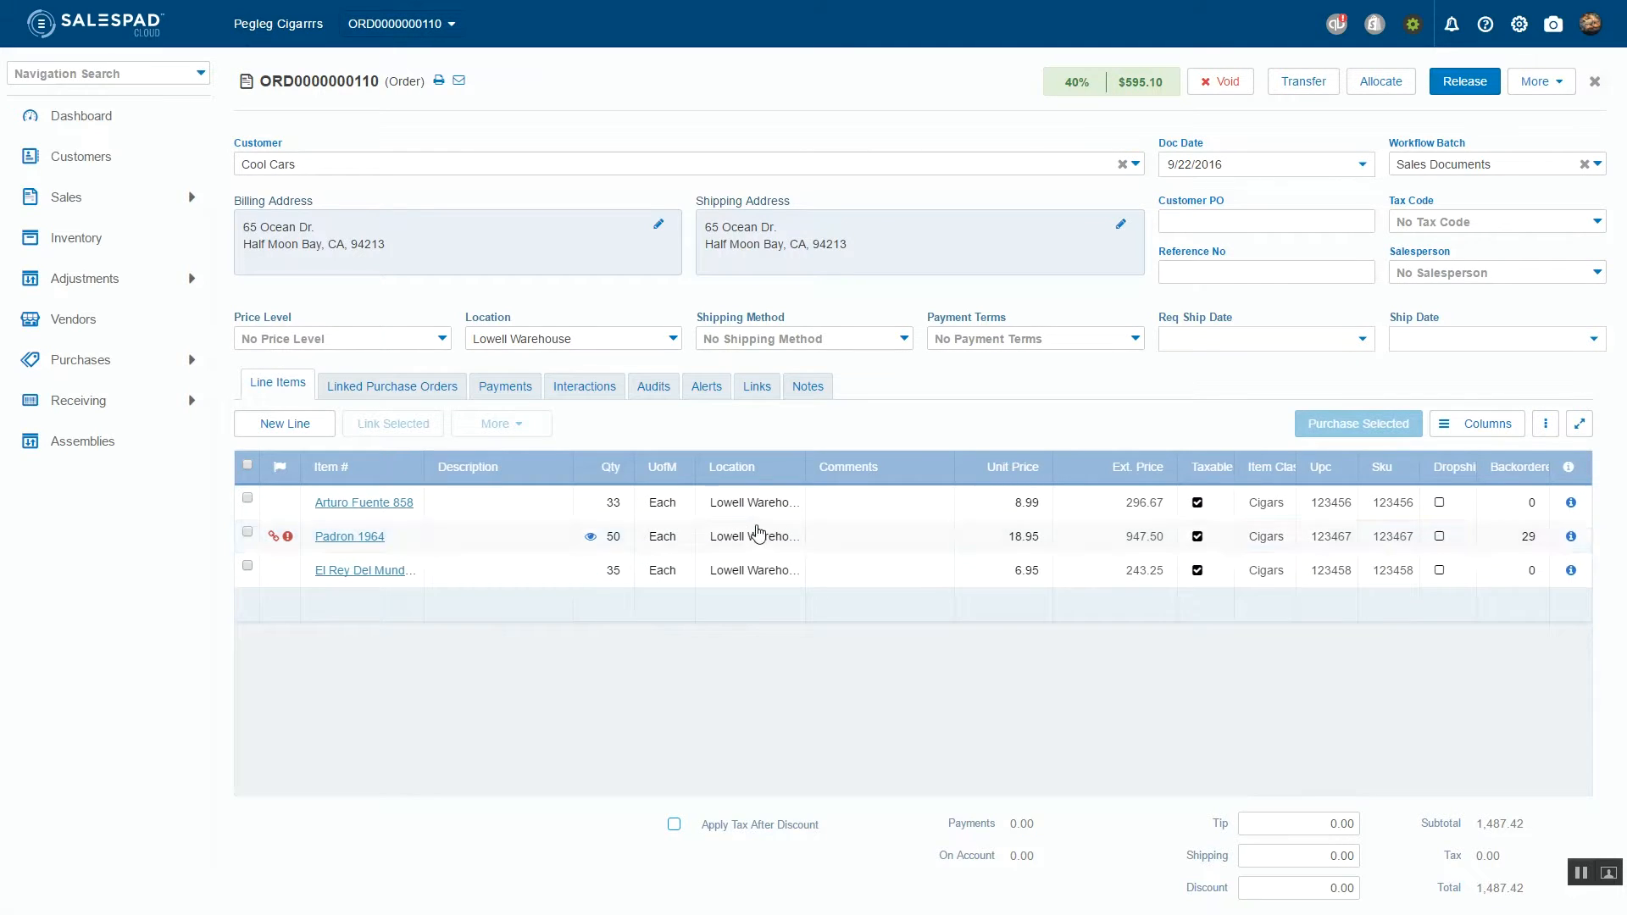
Start linking the Padron 1964 sales line to an existing purchase order, selecting it as the item to link from
left_click(248, 532)
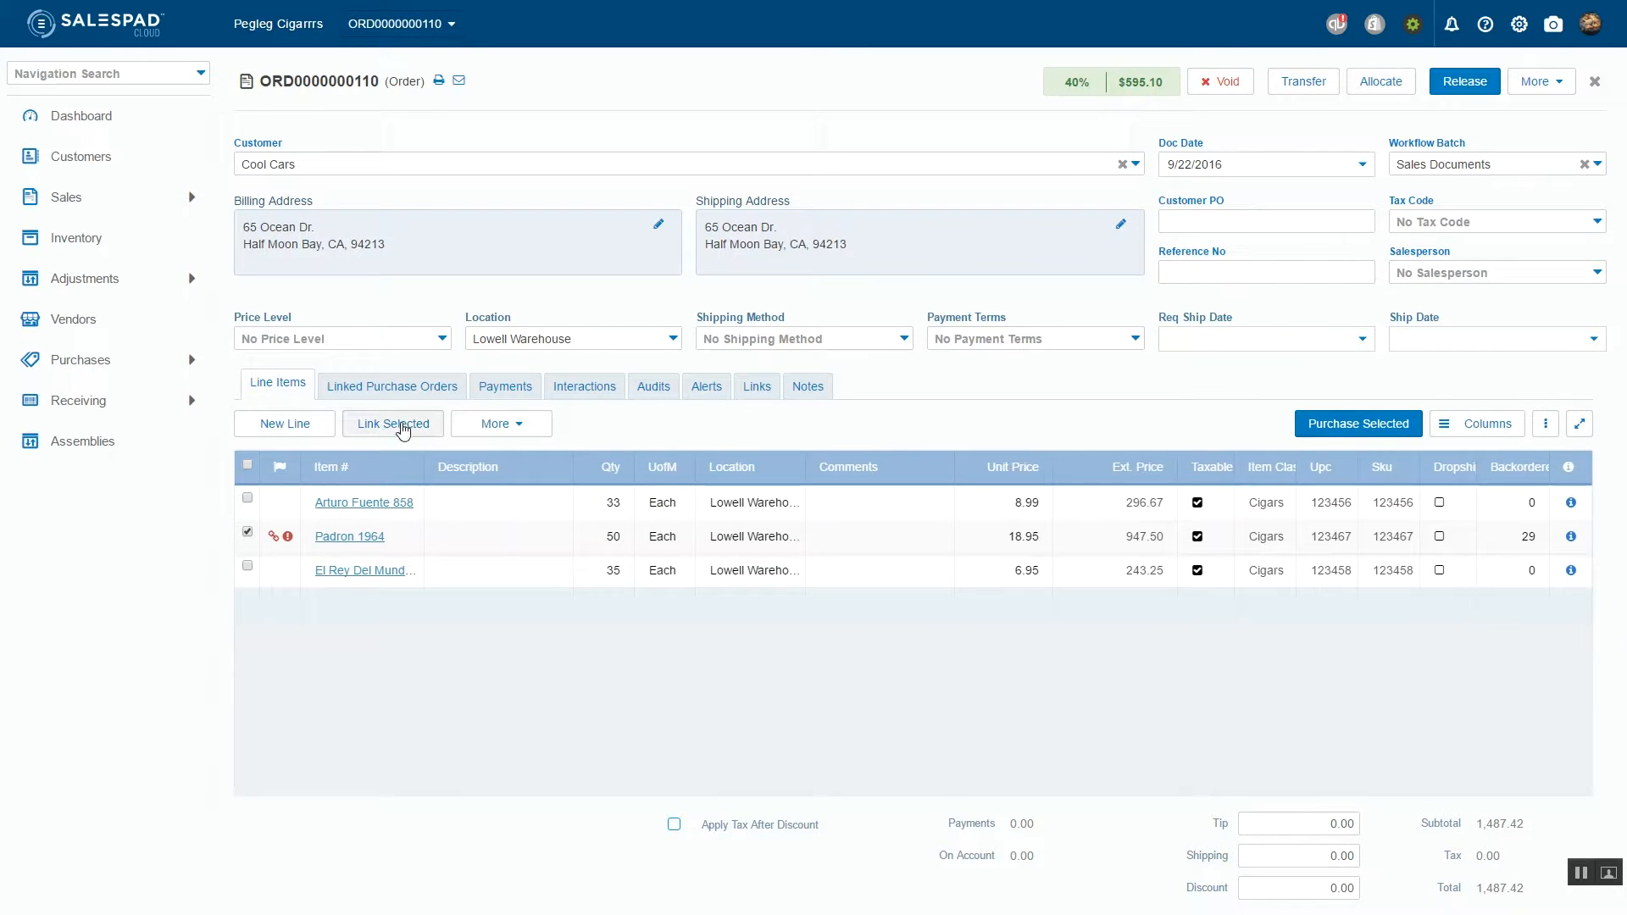
left_click(403, 430)
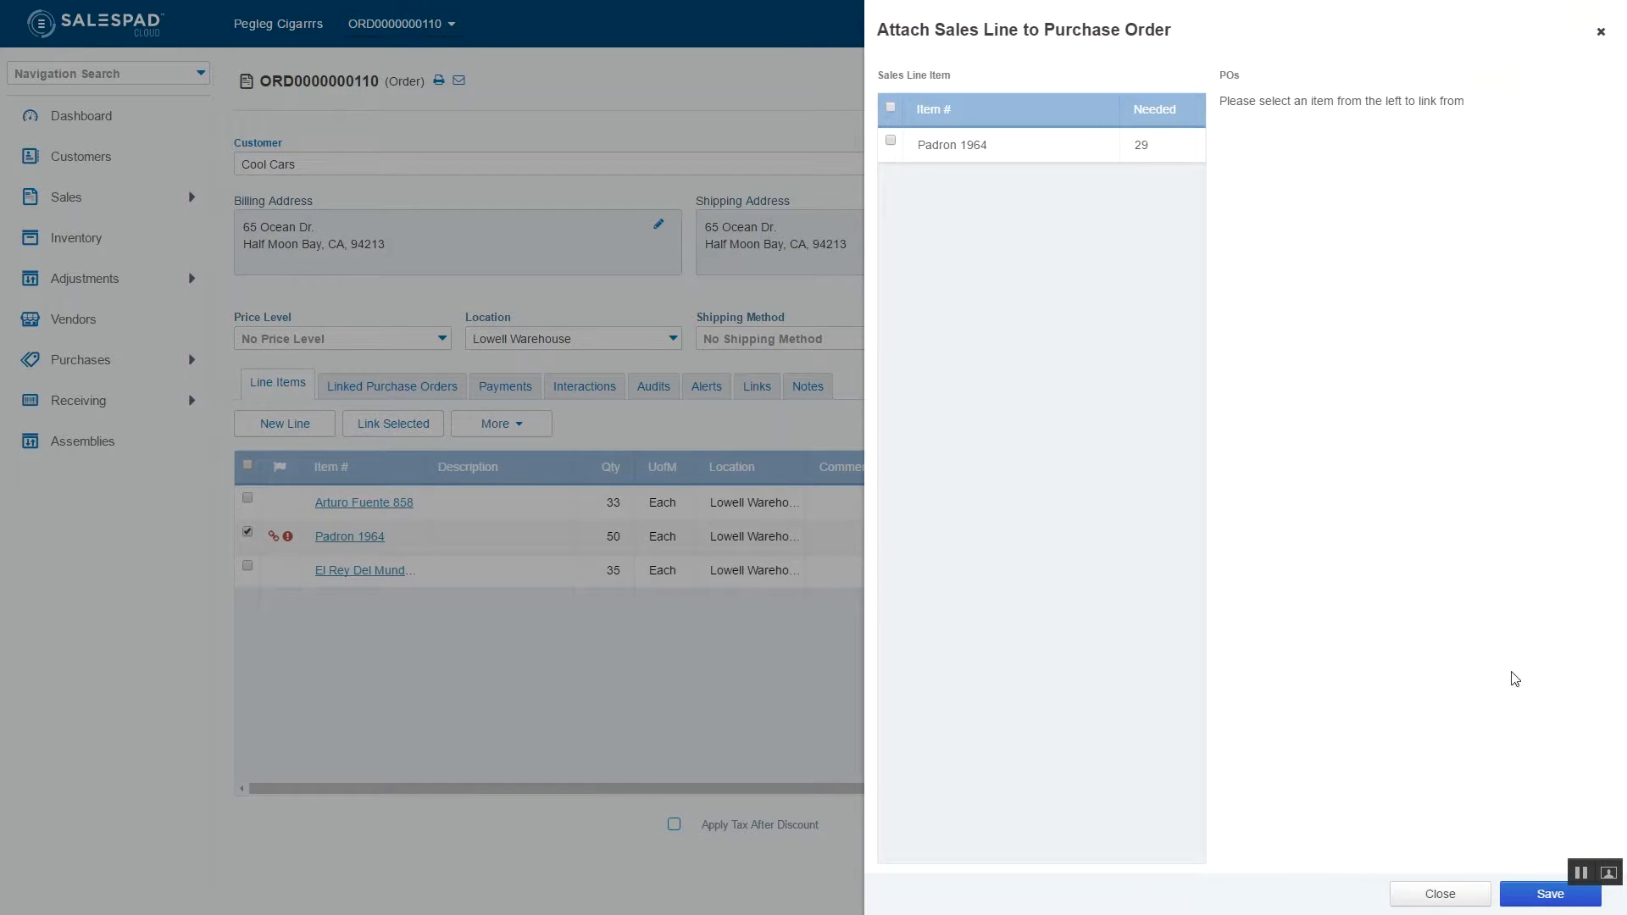
left_click(960, 149)
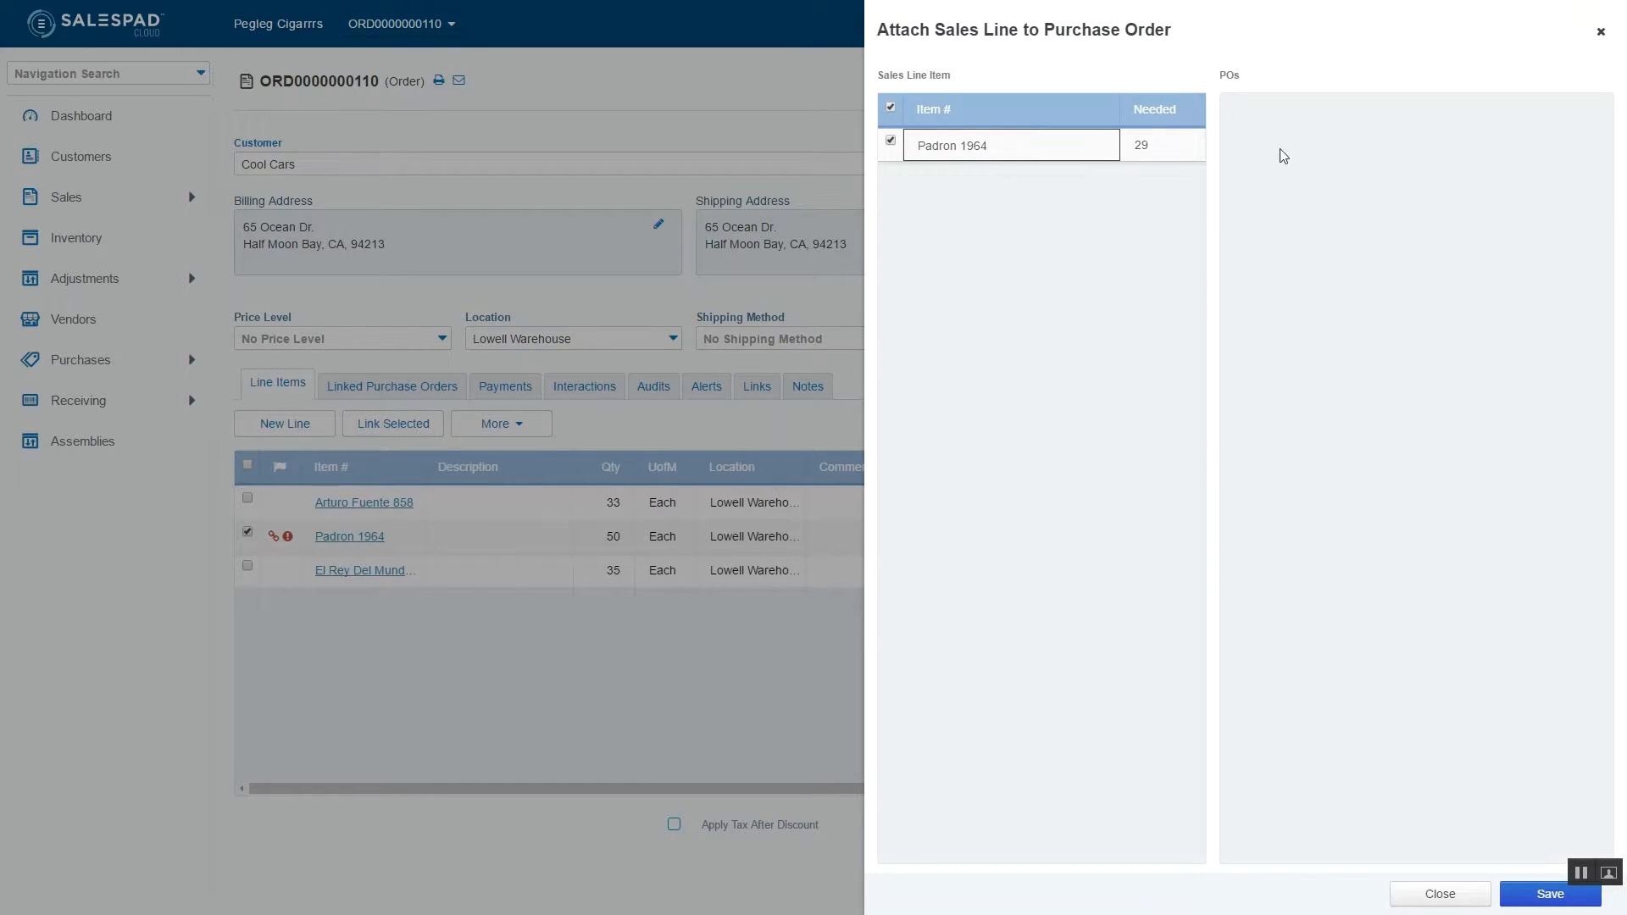